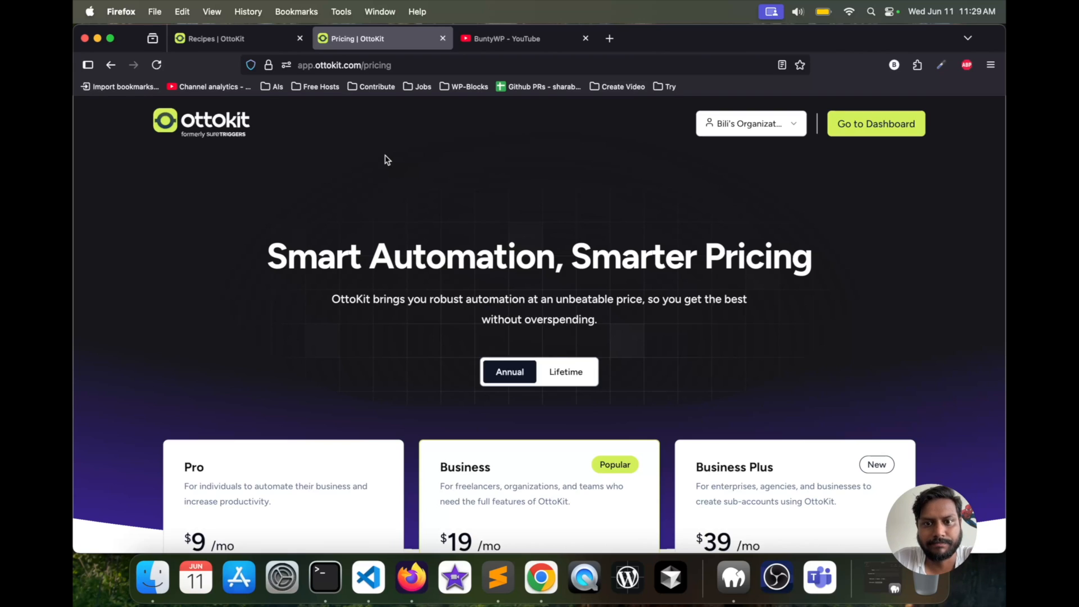
- Review the pricing page's Pro, Business and Business Plus plans and the features each one includes
{"action": "left_click", "coordinate": [271, 37]}
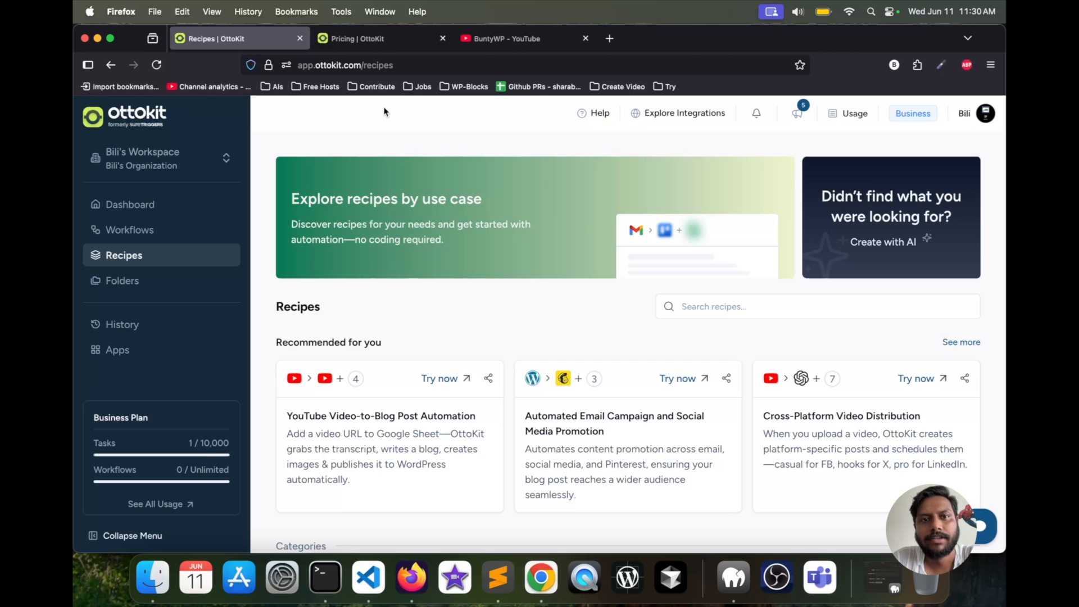
{"action": "left_click", "coordinate": [365, 41]}
{"action": "scroll", "coordinate": [416, 330], "scroll_direction": "down", "scroll_amount": 10}
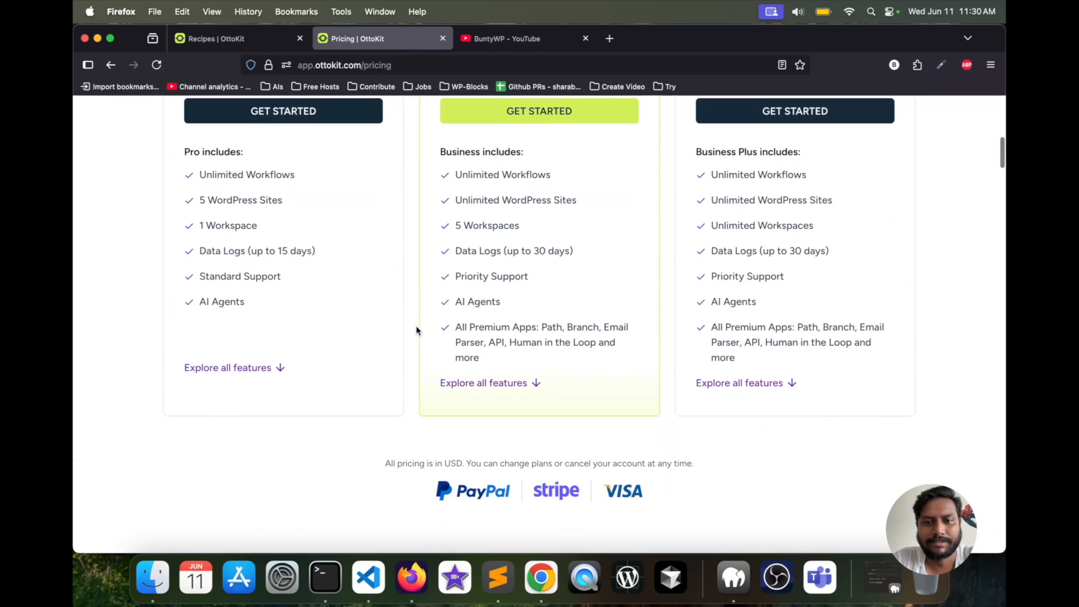
{"action": "scroll", "coordinate": [416, 330], "scroll_direction": "up", "scroll_amount": 3}
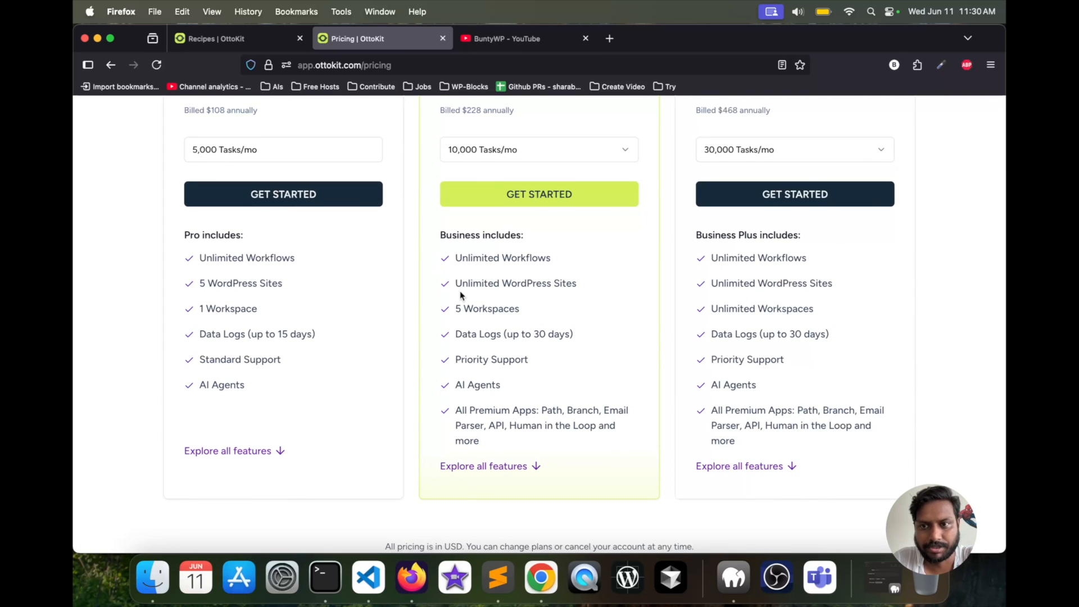
{"action": "scroll", "coordinate": [460, 291], "scroll_direction": "up", "scroll_amount": 3}
{"action": "scroll", "coordinate": [460, 291], "scroll_direction": "down", "scroll_amount": 2}
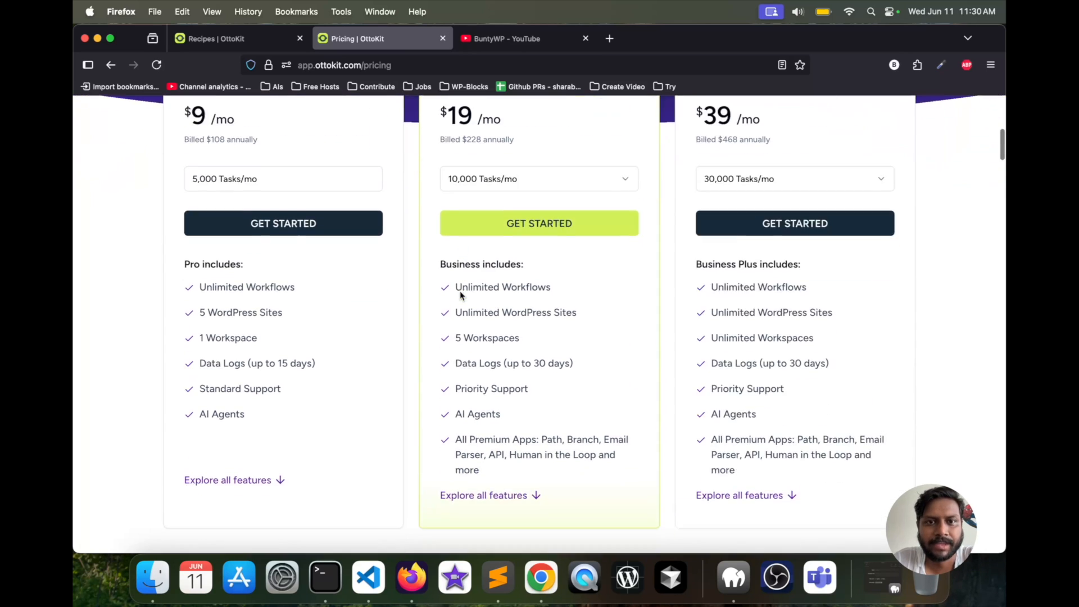
{"action": "scroll", "coordinate": [460, 291], "scroll_direction": "up", "scroll_amount": 4}
- Look over the OttoKit dashboard and the workflows page
{"action": "left_click", "coordinate": [254, 35]}
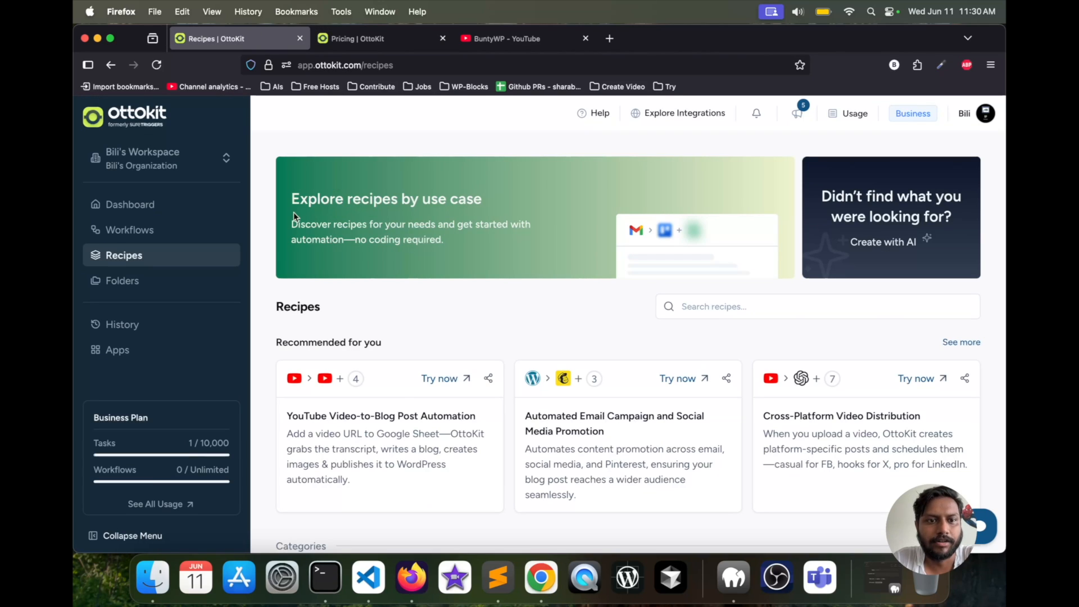
{"action": "left_click", "coordinate": [124, 213]}
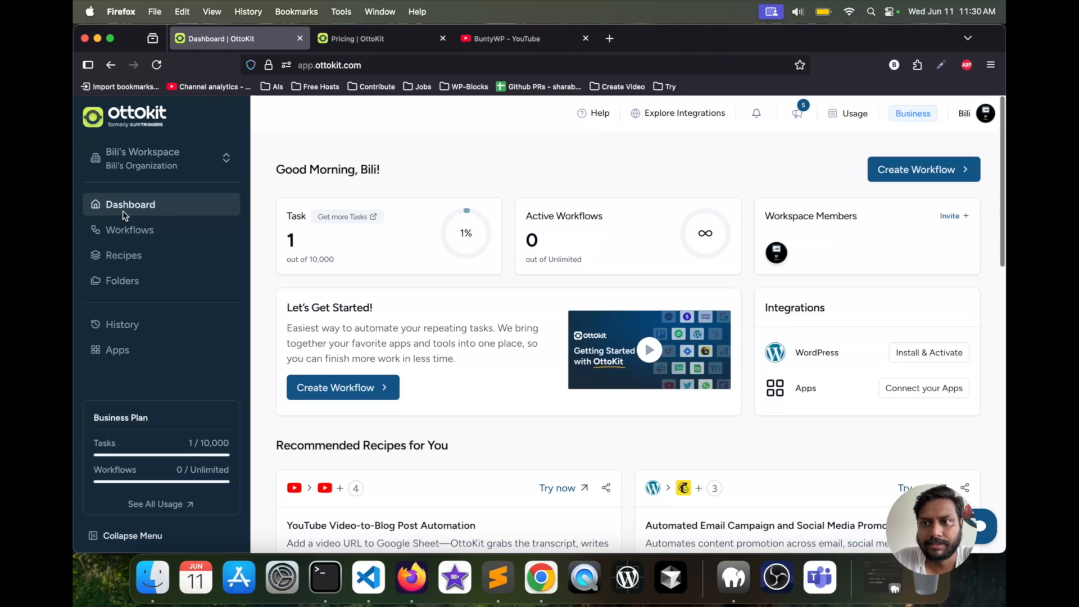
{"action": "left_click", "coordinate": [151, 231]}
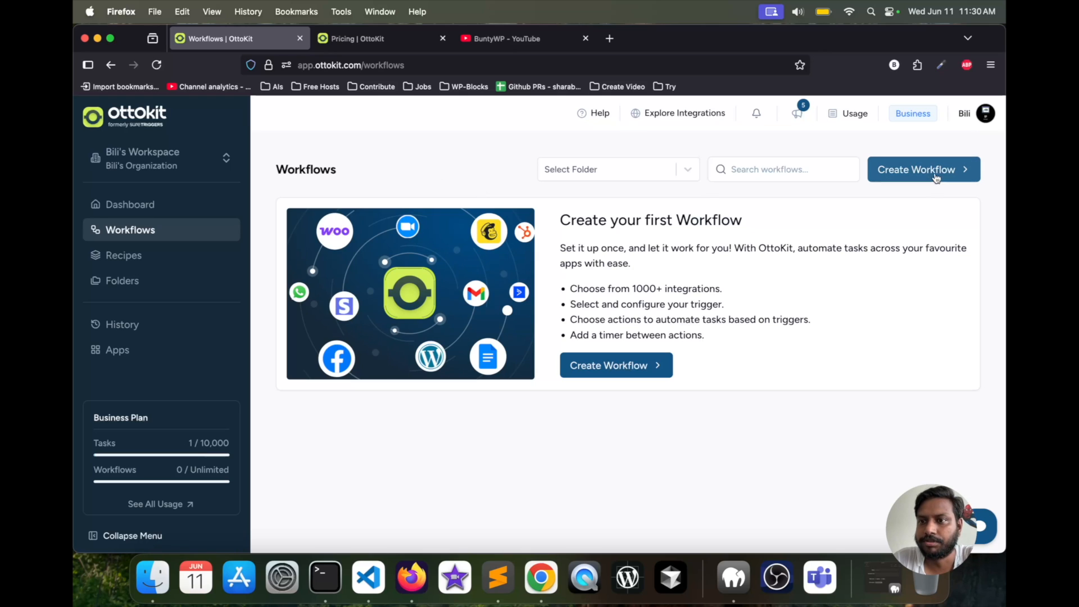
- Start the guided setup of the "Automated Email Campaign and Social Media Promotion" recipe from the recipe library
{"action": "left_click", "coordinate": [150, 255]}
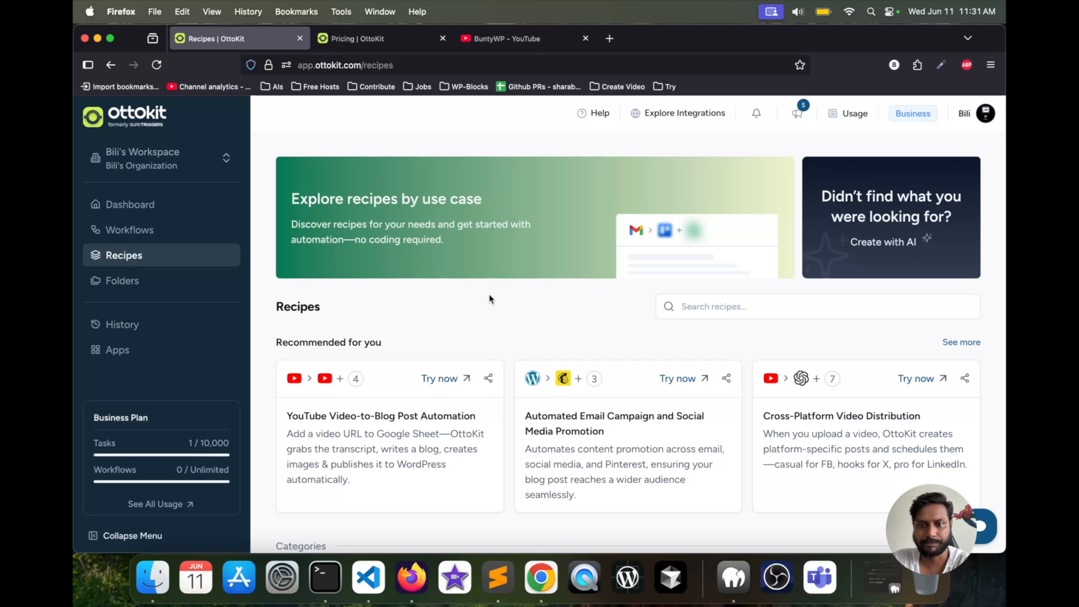
{"action": "scroll", "coordinate": [489, 298], "scroll_direction": "down", "scroll_amount": 10}
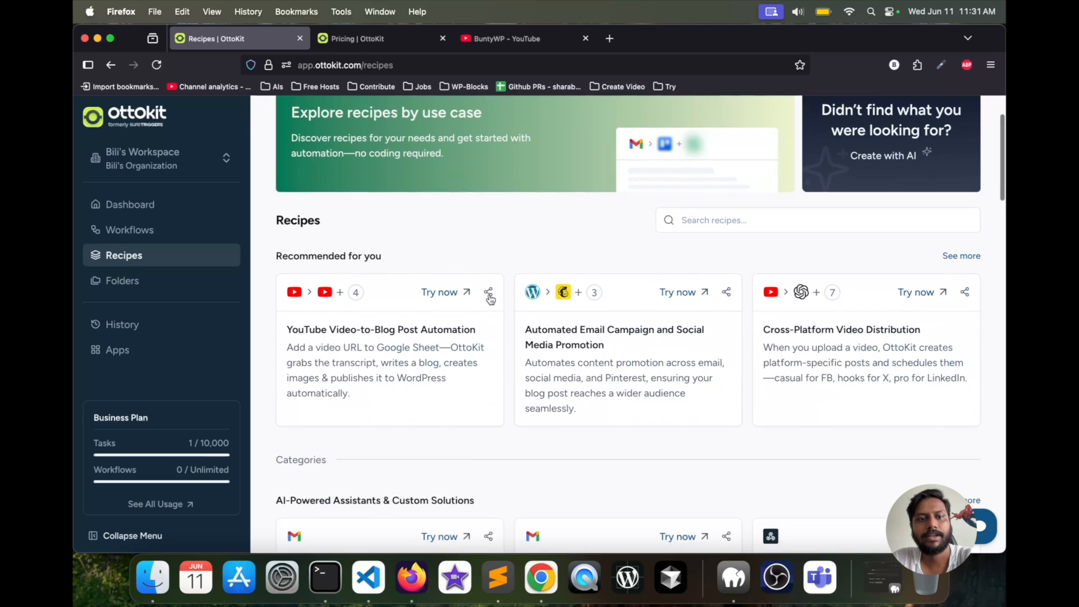
{"action": "scroll", "coordinate": [489, 298], "scroll_direction": "down", "scroll_amount": 8}
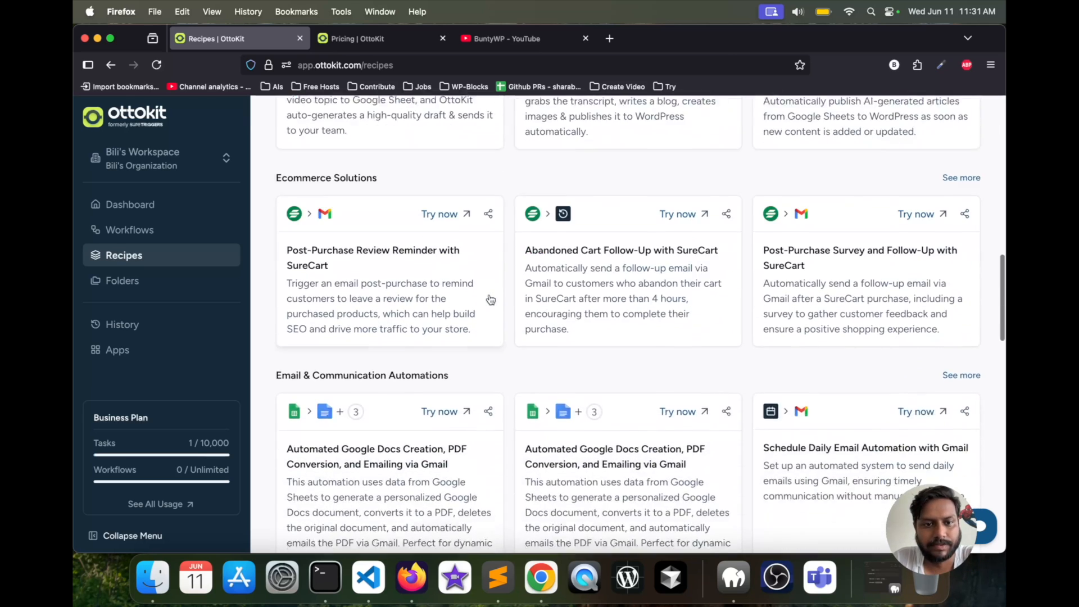
{"action": "scroll", "coordinate": [489, 295], "scroll_direction": "down", "scroll_amount": 2}
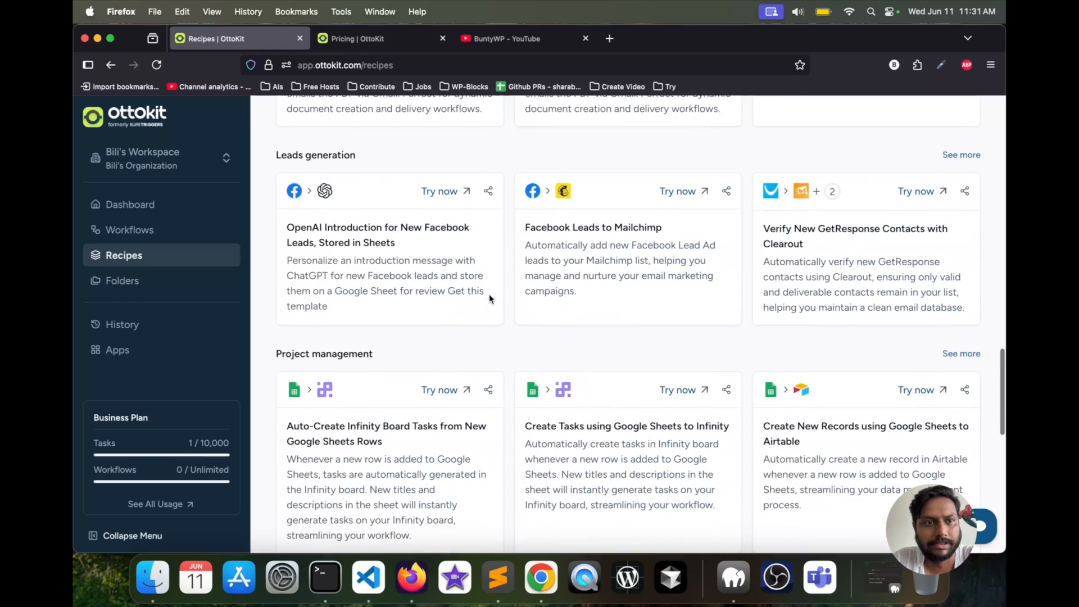
{"action": "scroll", "coordinate": [490, 299], "scroll_direction": "down", "scroll_amount": 8}
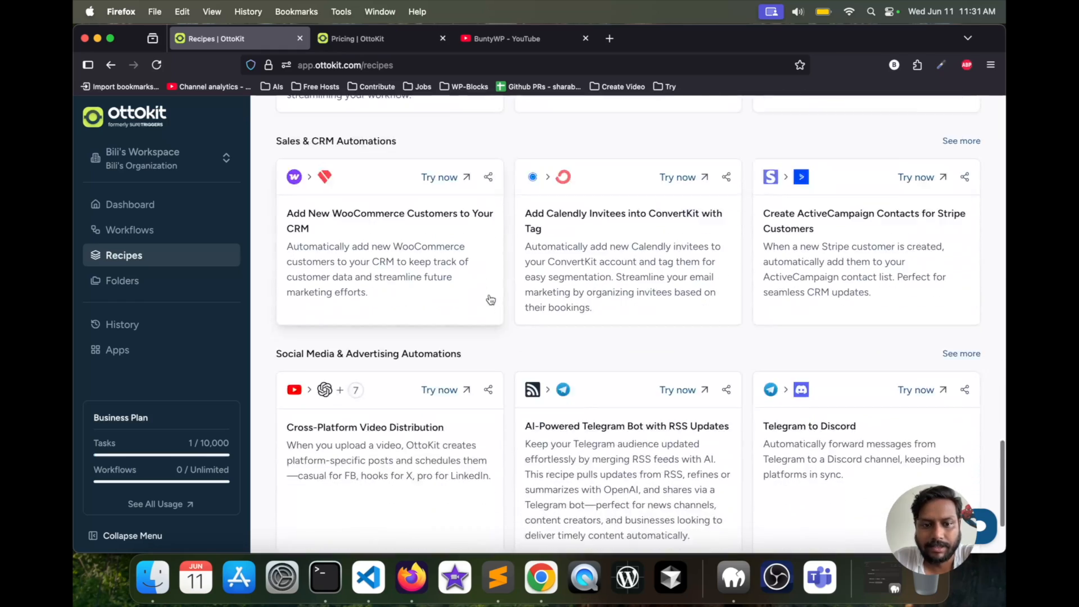
{"action": "scroll", "coordinate": [489, 295], "scroll_direction": "up", "scroll_amount": 20}
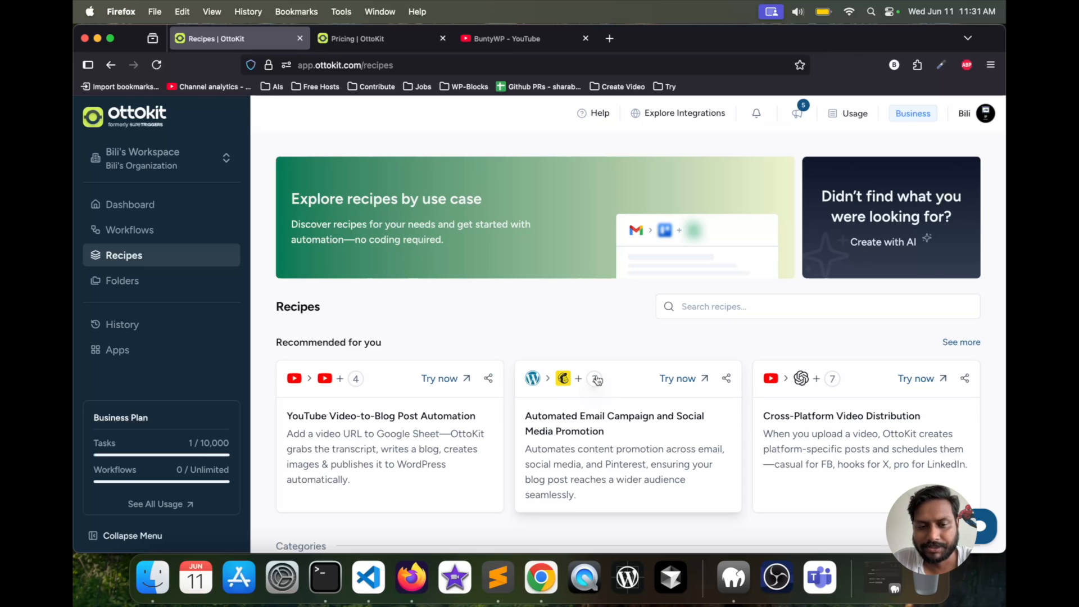
{"action": "left_click", "coordinate": [686, 380]}
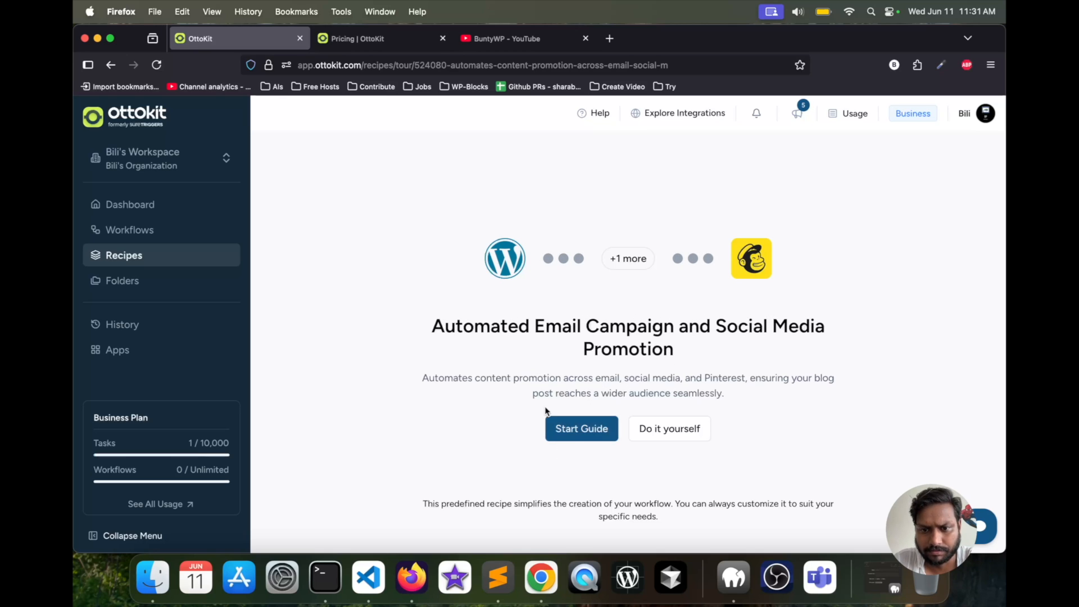
{"action": "left_click", "coordinate": [572, 433]}
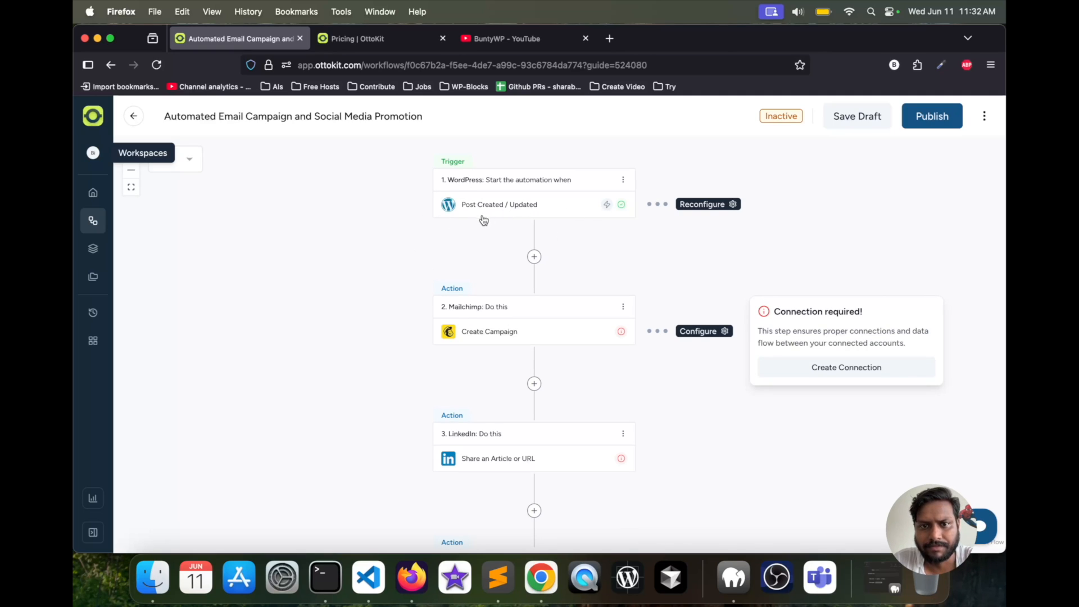
- Examine the workflow from its WordPress trigger through the Mailchimp, LinkedIn, Google Sheets and Slack actions
{"action": "scroll", "coordinate": [397, 265], "scroll_direction": "down", "scroll_amount": 2}
{"action": "scroll", "coordinate": [397, 264], "scroll_direction": "up", "scroll_amount": 3}
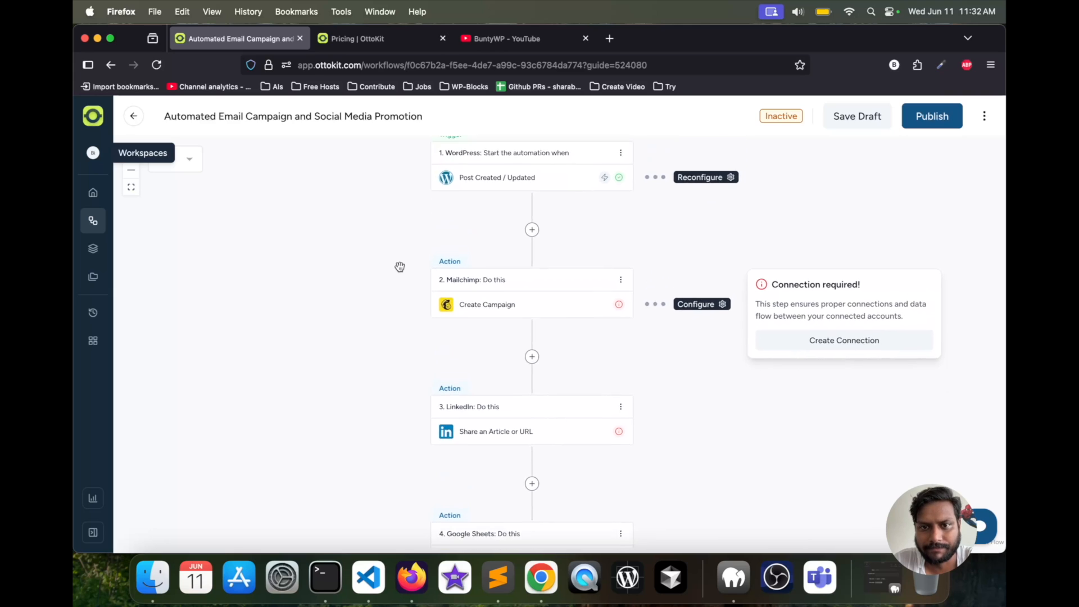
{"action": "scroll", "coordinate": [400, 266], "scroll_direction": "up", "scroll_amount": 5}
{"action": "scroll", "coordinate": [400, 267], "scroll_direction": "down", "scroll_amount": 5}
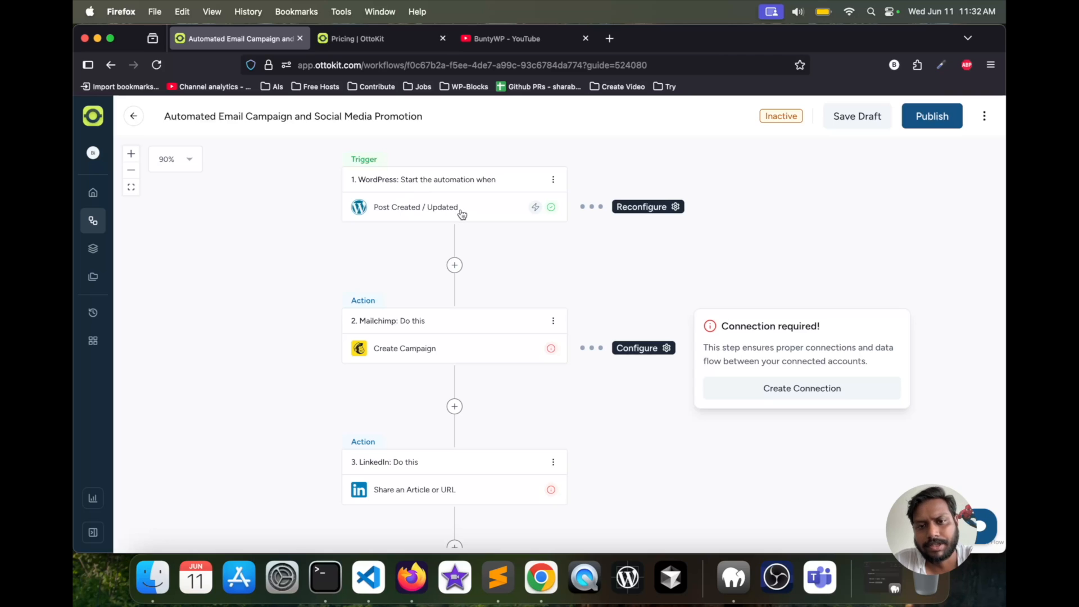
{"action": "scroll", "coordinate": [408, 197], "scroll_direction": "down", "scroll_amount": 2}
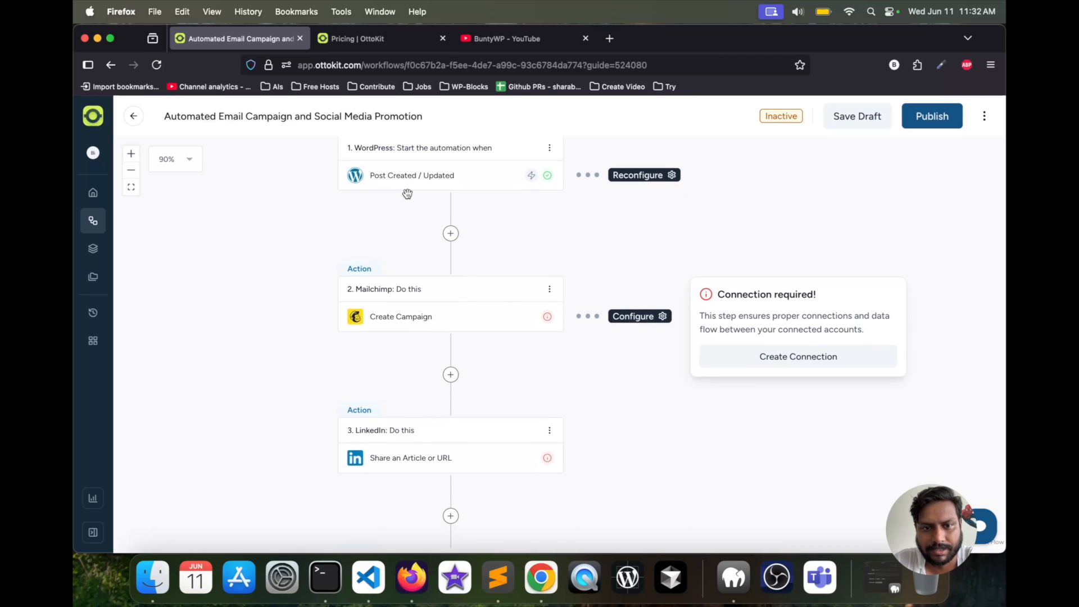
{"action": "scroll", "coordinate": [407, 194], "scroll_direction": "down", "scroll_amount": 2}
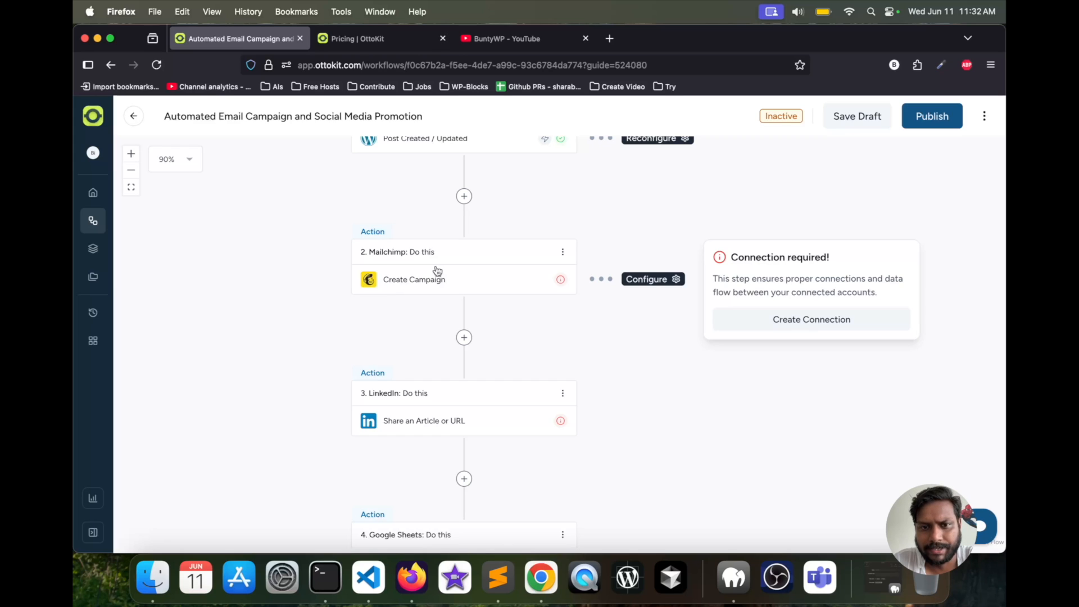
{"action": "scroll", "coordinate": [432, 262], "scroll_direction": "down", "scroll_amount": 5}
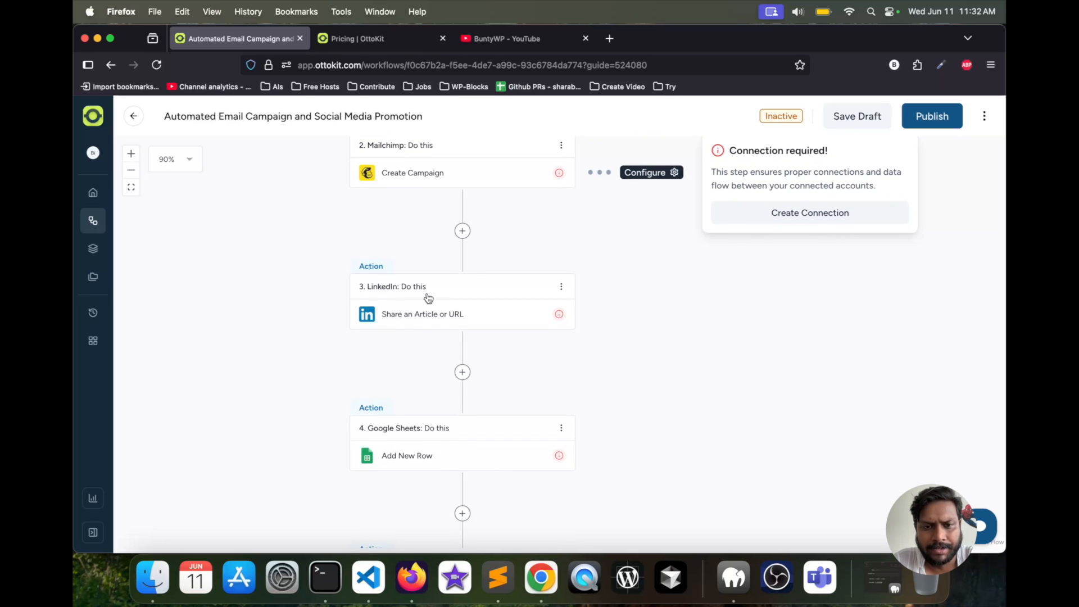
{"action": "scroll", "coordinate": [428, 297], "scroll_direction": "down", "scroll_amount": 2}
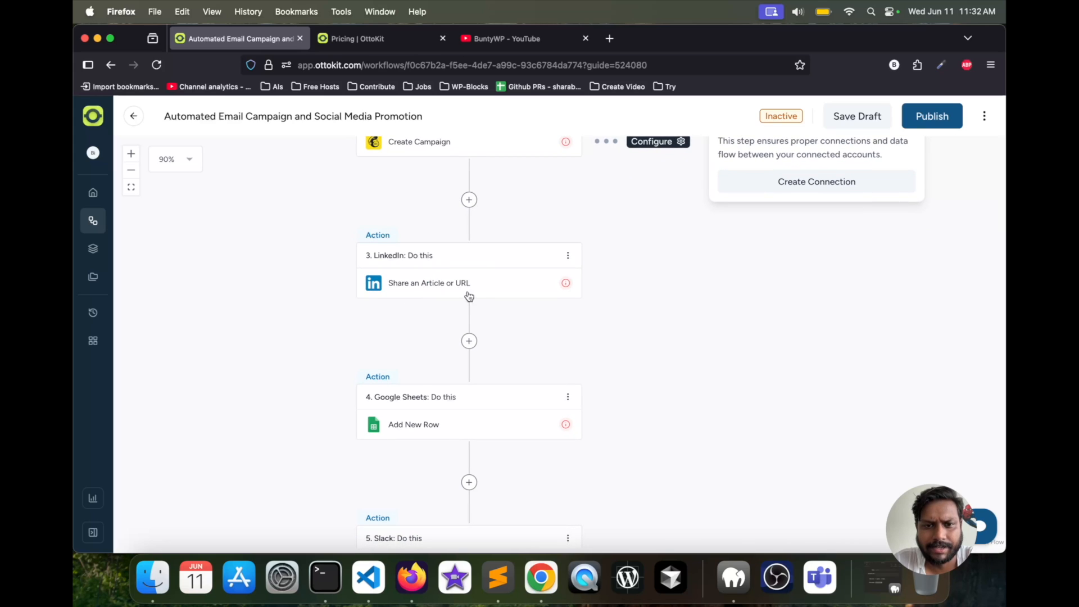
{"action": "scroll", "coordinate": [453, 269], "scroll_direction": "down", "scroll_amount": 2}
{"action": "scroll", "coordinate": [454, 265], "scroll_direction": "down", "scroll_amount": 3}
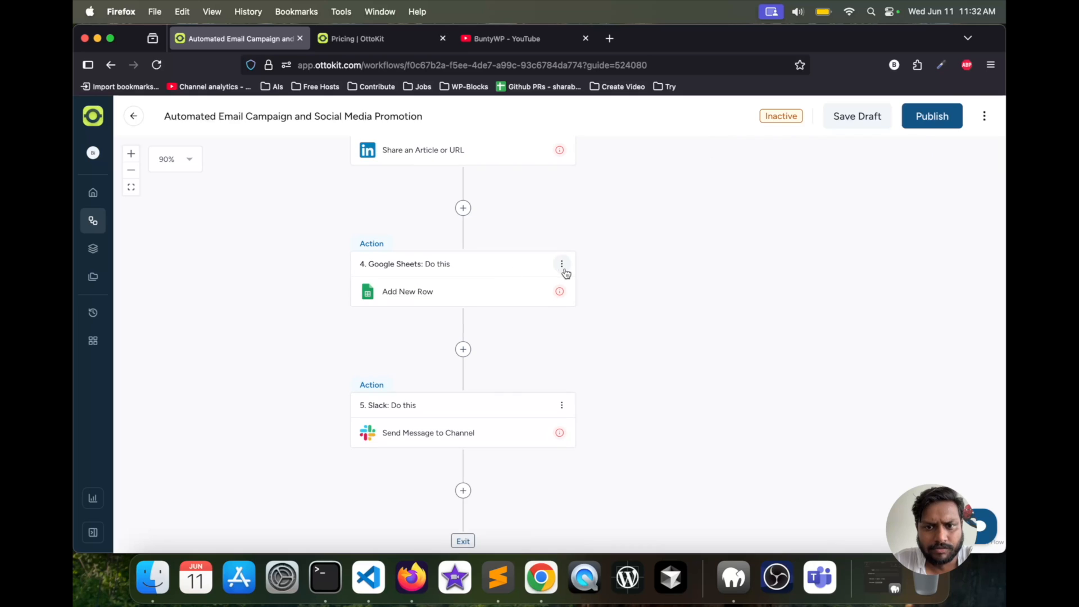
- Delete the Google Sheets "Add New Row" and Slack "Send Message to Channel" actions from the workflow
{"action": "left_click", "coordinate": [561, 264]}
{"action": "left_click", "coordinate": [517, 410]}
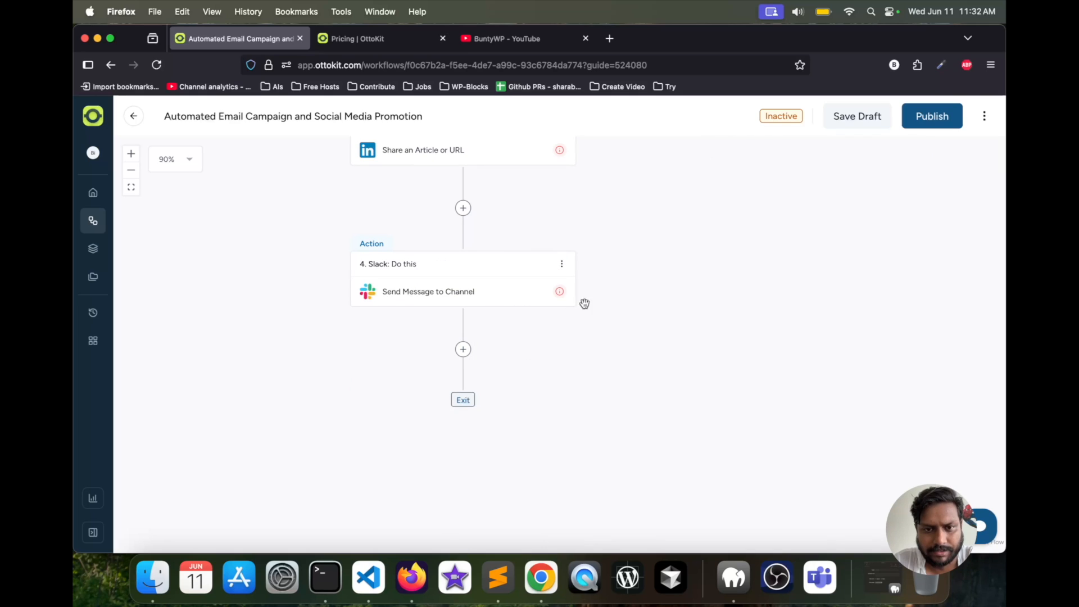
{"action": "left_click", "coordinate": [562, 264]}
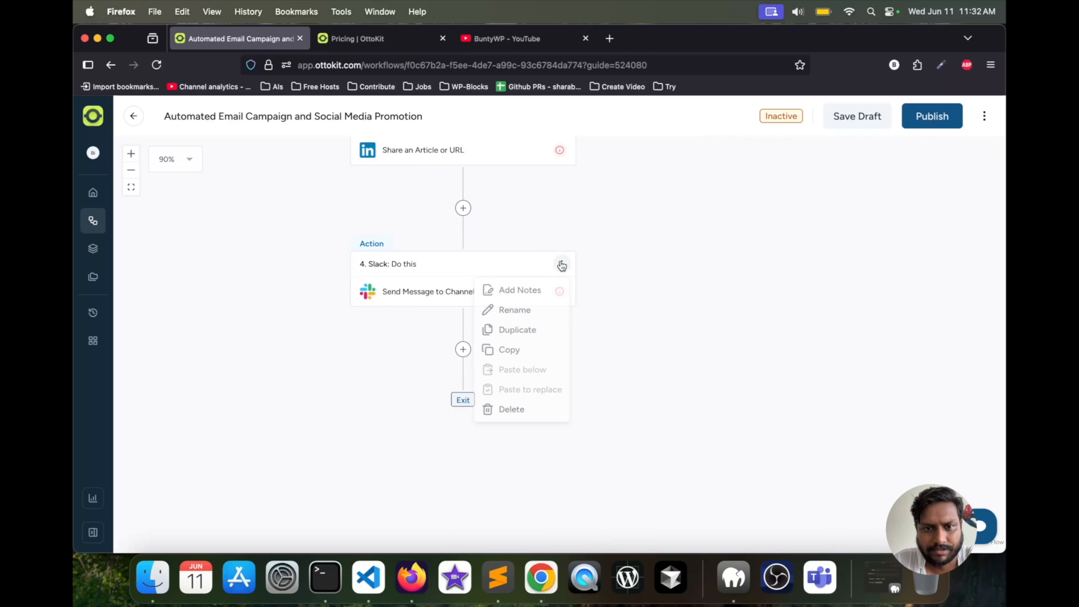
{"action": "left_click", "coordinate": [508, 408]}
- Open the settings of the WordPress "Post Created / Updated" trigger and dismiss the guide tip
{"action": "scroll", "coordinate": [557, 306], "scroll_direction": "up", "scroll_amount": 5}
{"action": "scroll", "coordinate": [558, 307], "scroll_direction": "up", "scroll_amount": 3}
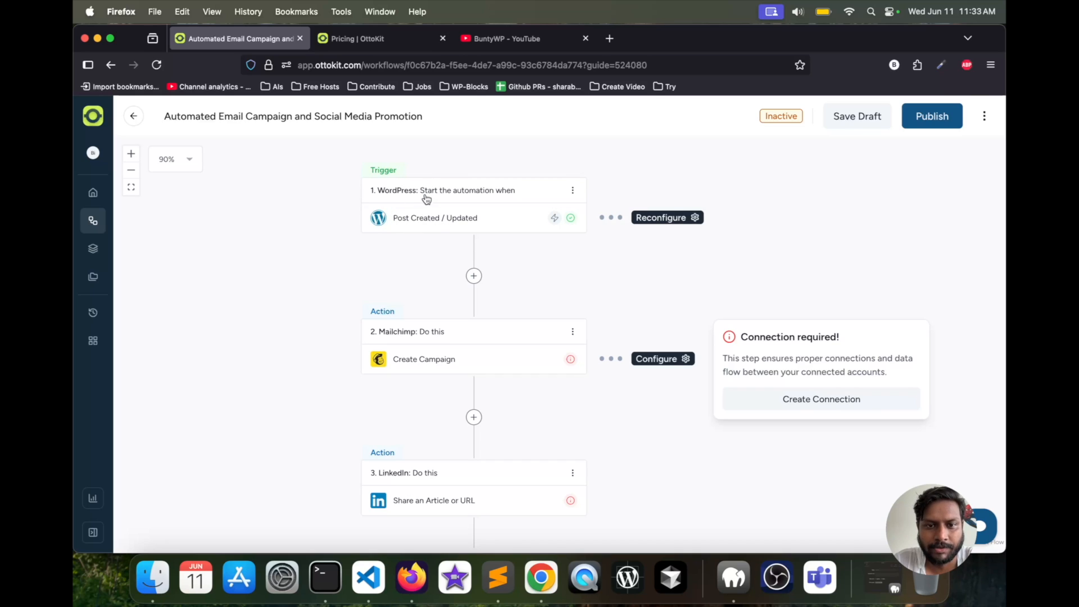
{"action": "scroll", "coordinate": [436, 218], "scroll_direction": "down", "scroll_amount": 2}
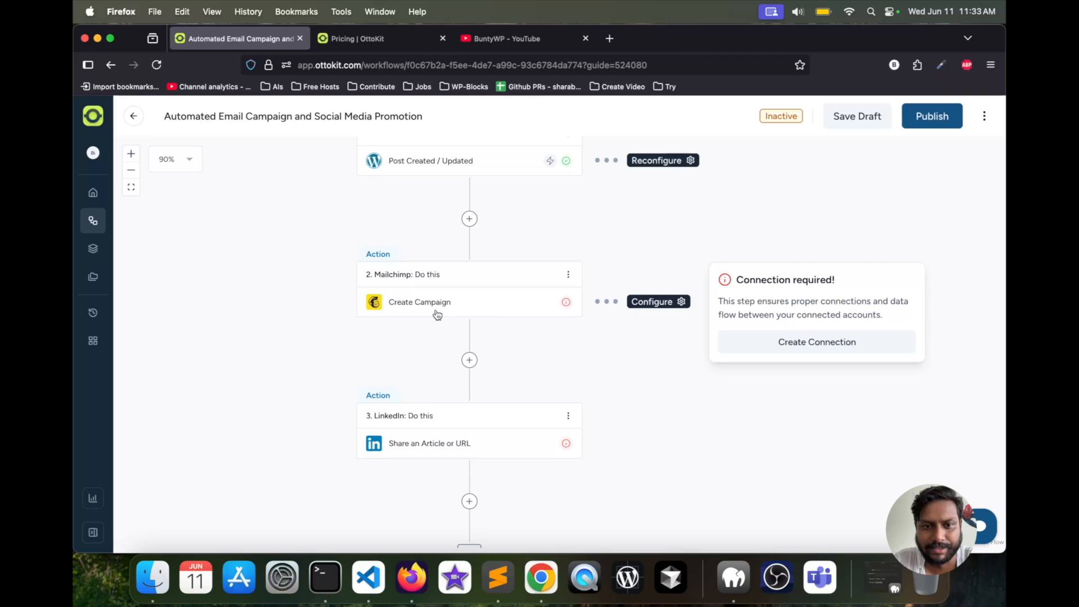
{"action": "scroll", "coordinate": [482, 292], "scroll_direction": "down", "scroll_amount": 5}
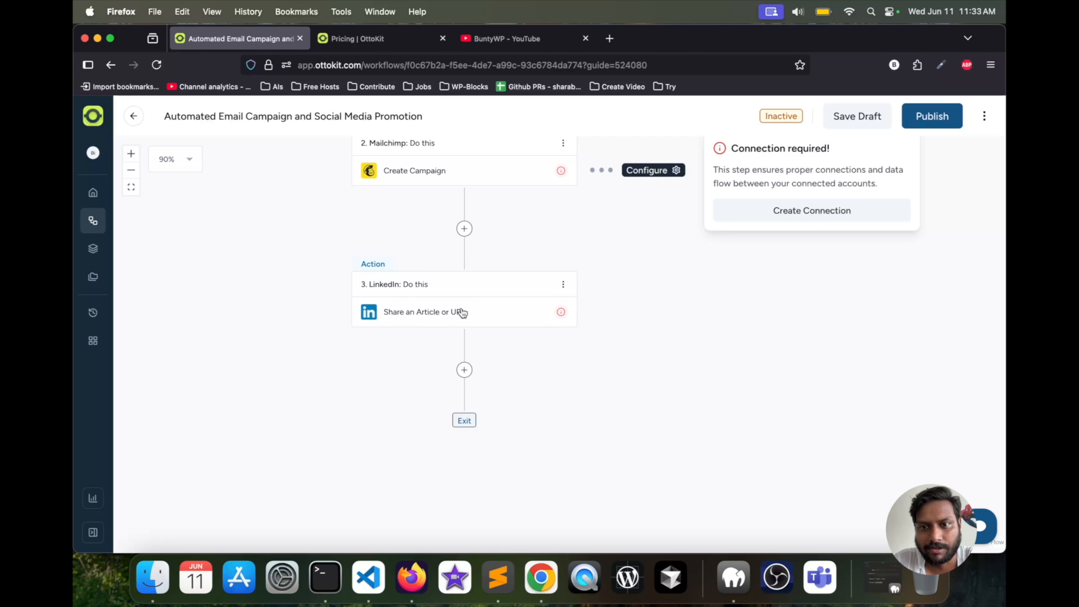
{"action": "scroll", "coordinate": [465, 312], "scroll_direction": "up", "scroll_amount": 1}
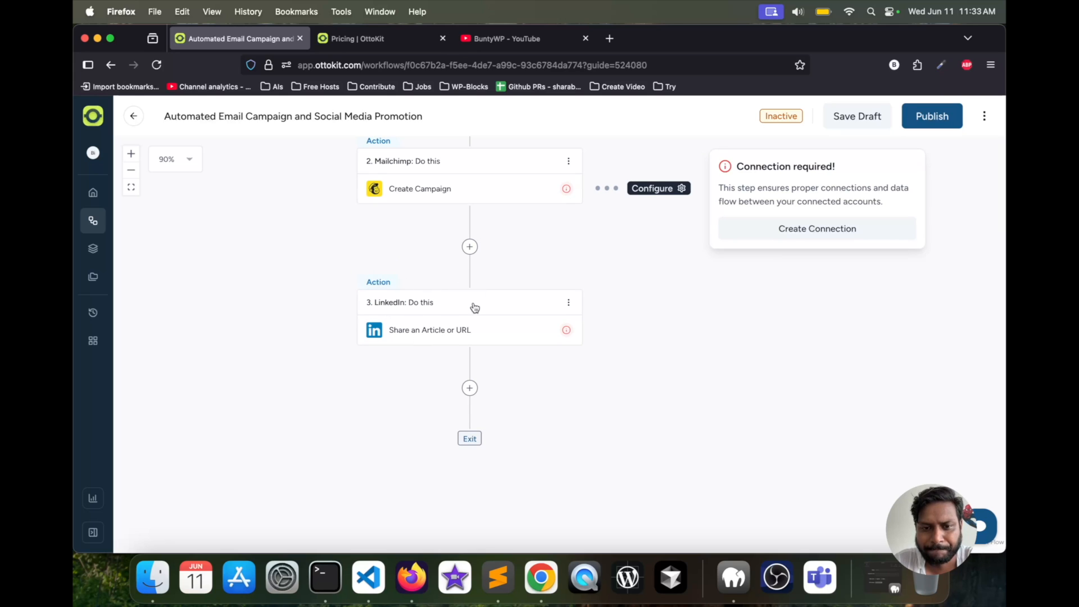
{"action": "scroll", "coordinate": [475, 306], "scroll_direction": "up", "scroll_amount": 8}
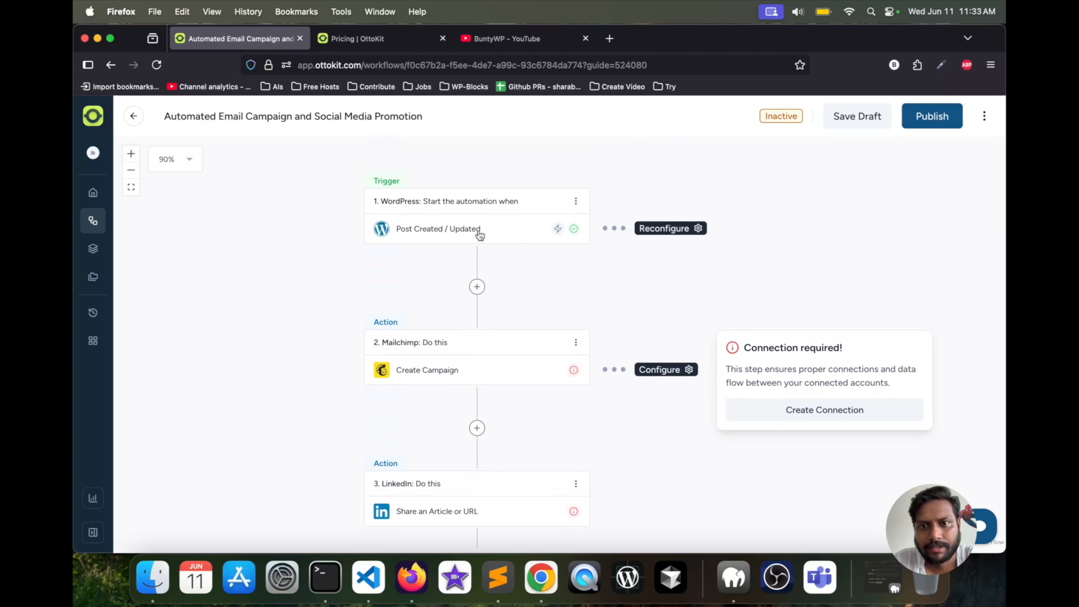
{"action": "left_click", "coordinate": [488, 235]}
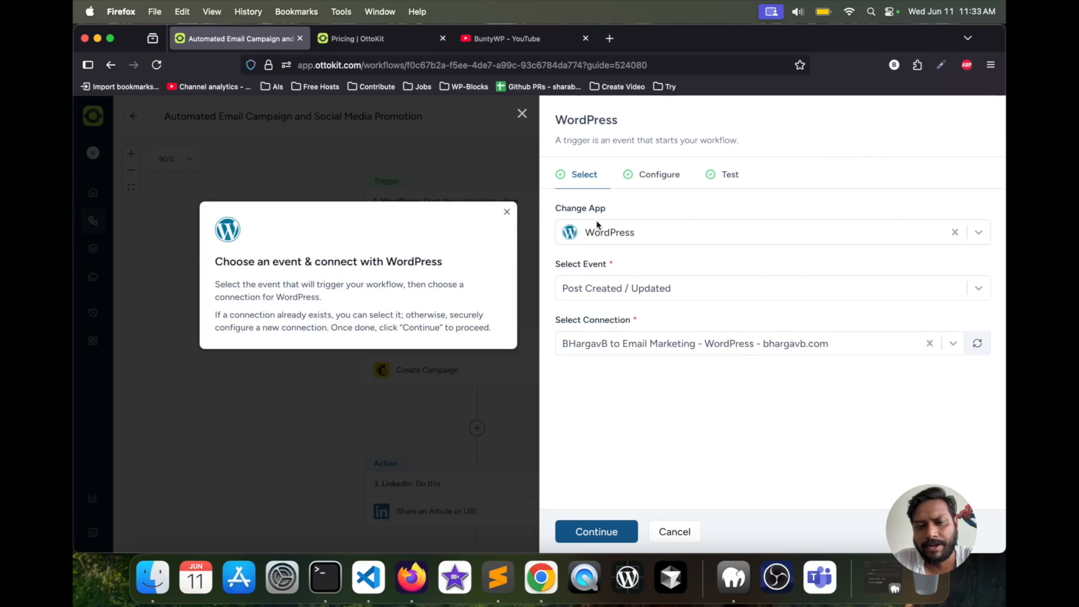
{"action": "left_click", "coordinate": [507, 213]}
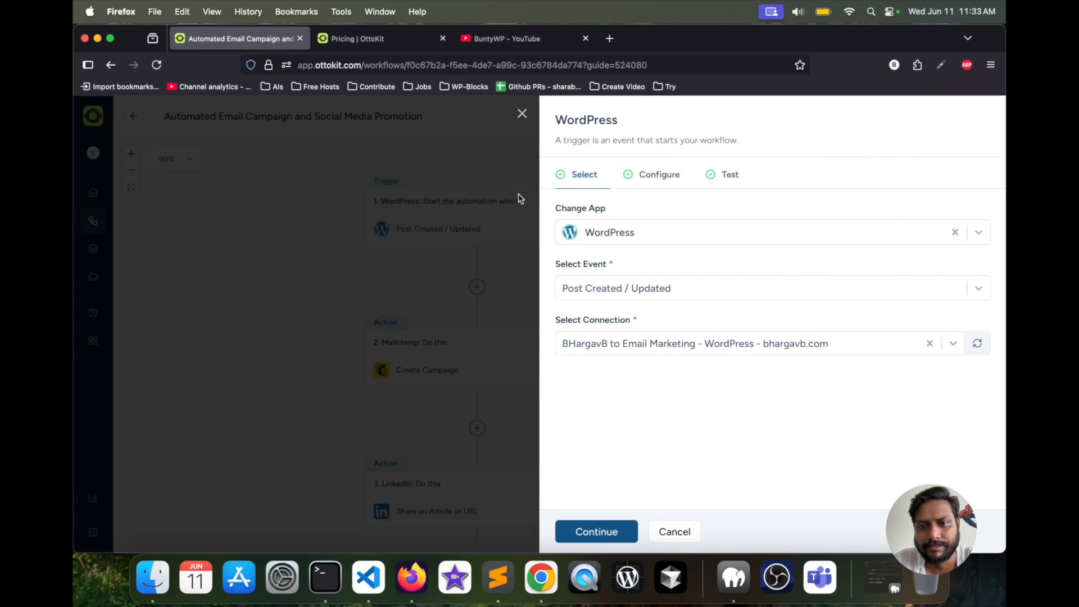
- Check the WordPress trigger's event and connection choices and its post configuration, returning to the app and connection selection
{"action": "left_click", "coordinate": [654, 296]}
{"action": "left_click", "coordinate": [668, 264]}
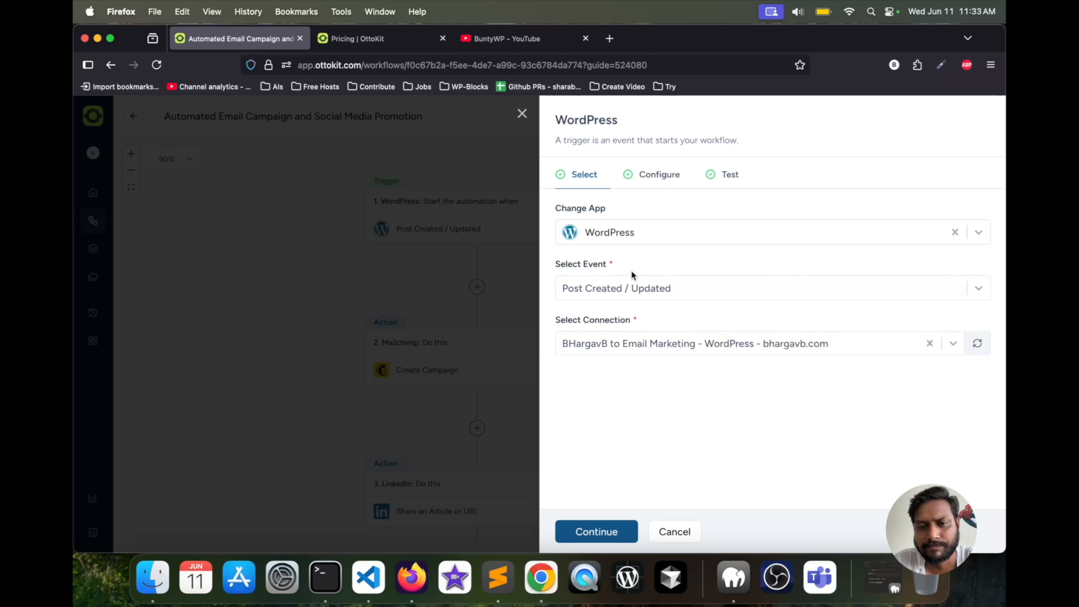
{"action": "left_click", "coordinate": [621, 347]}
{"action": "left_click", "coordinate": [620, 345]}
{"action": "left_click", "coordinate": [620, 346]}
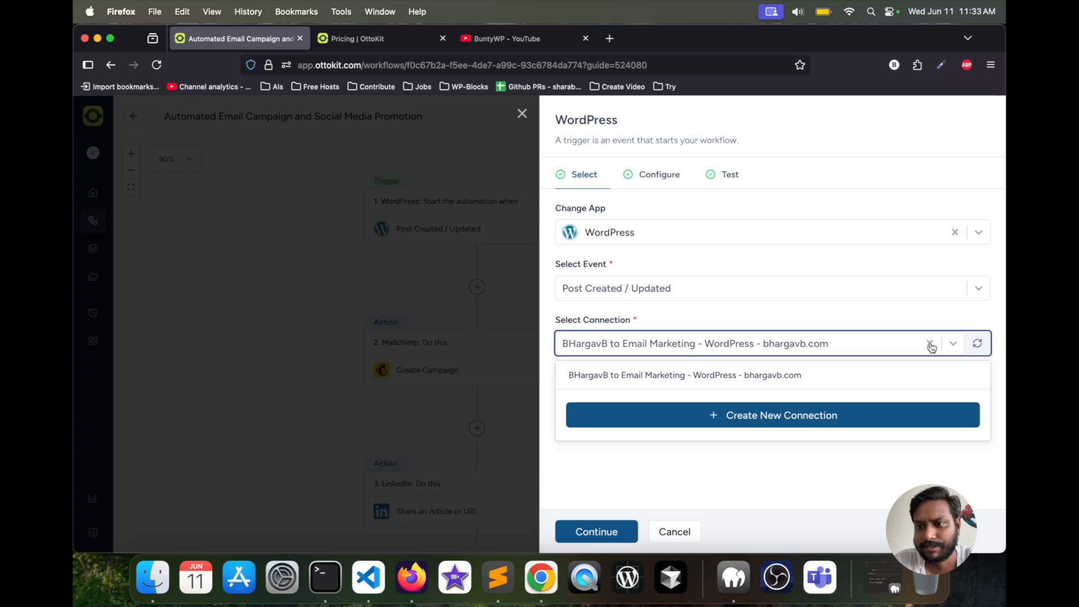
{"action": "left_click", "coordinate": [606, 535]}
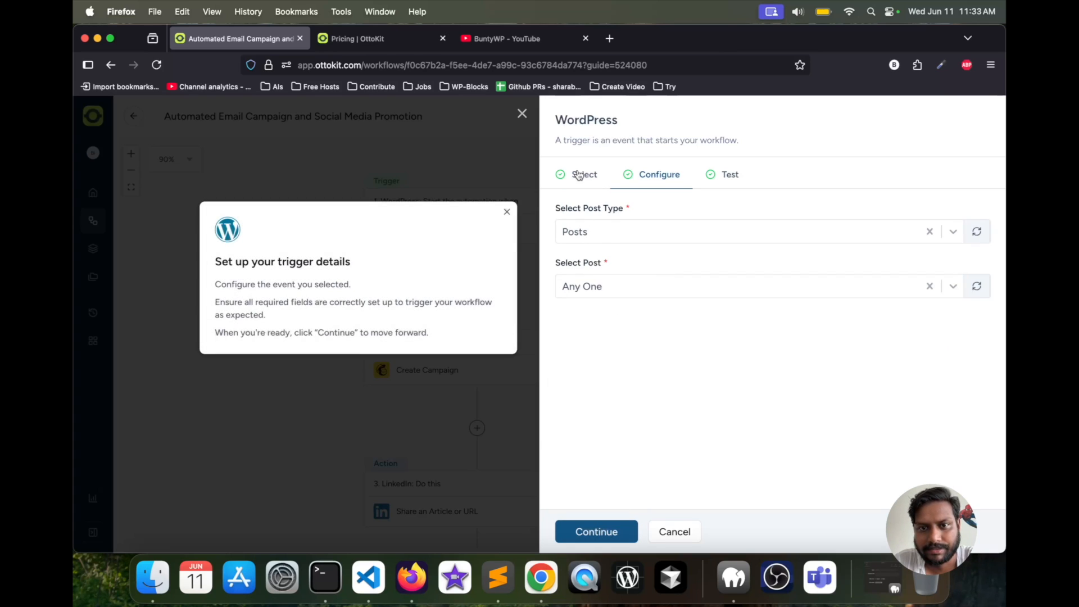
{"action": "left_click", "coordinate": [579, 175]}
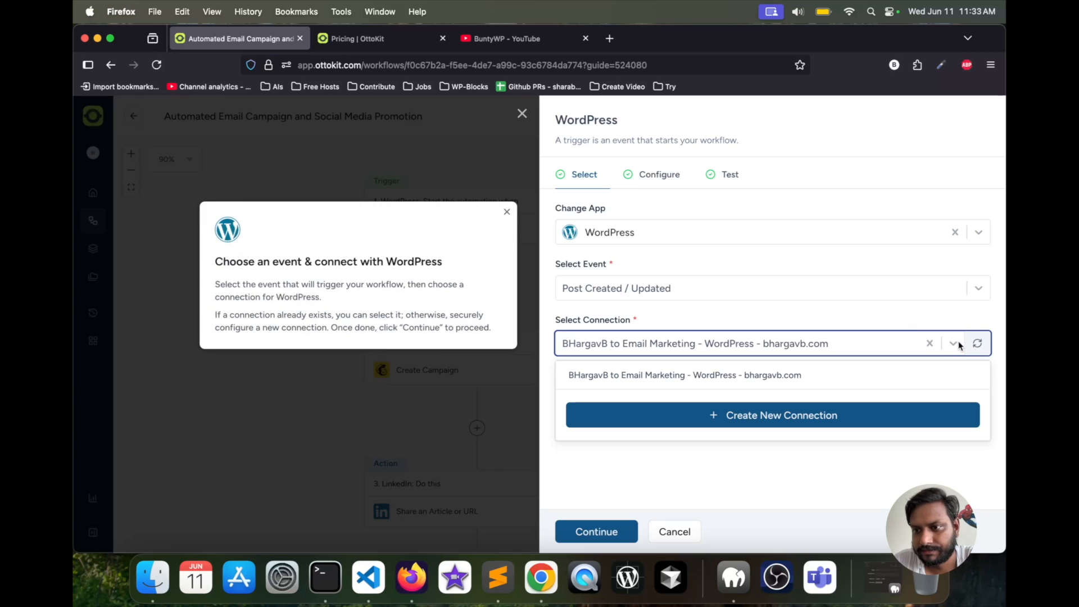
- Clear the workflow trigger's app and choose WordPress again from the trigger apps
{"action": "left_click", "coordinate": [932, 345]}
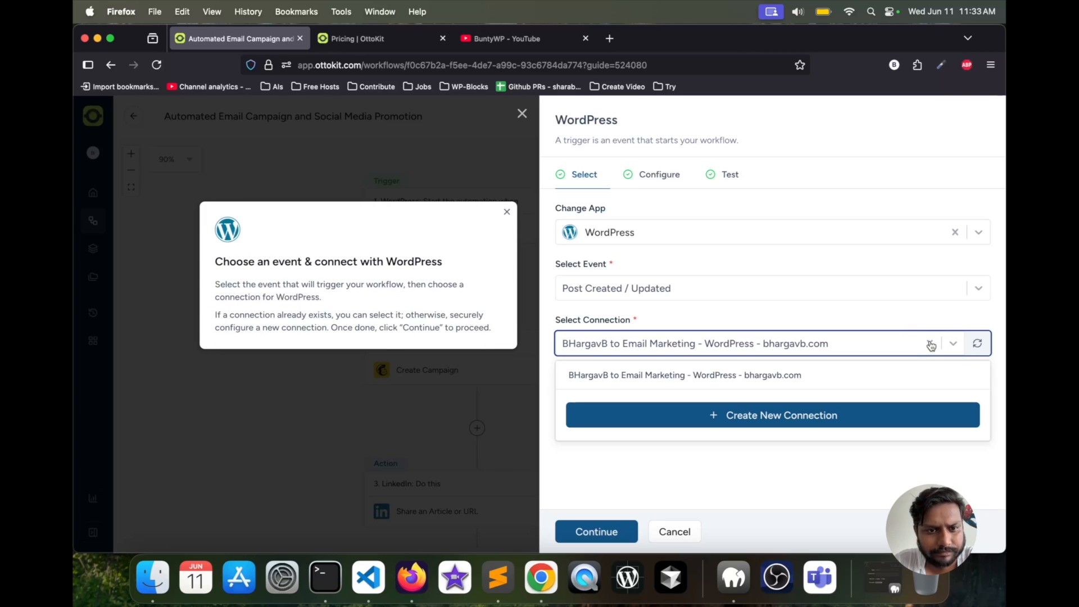
{"action": "left_click", "coordinate": [955, 233]}
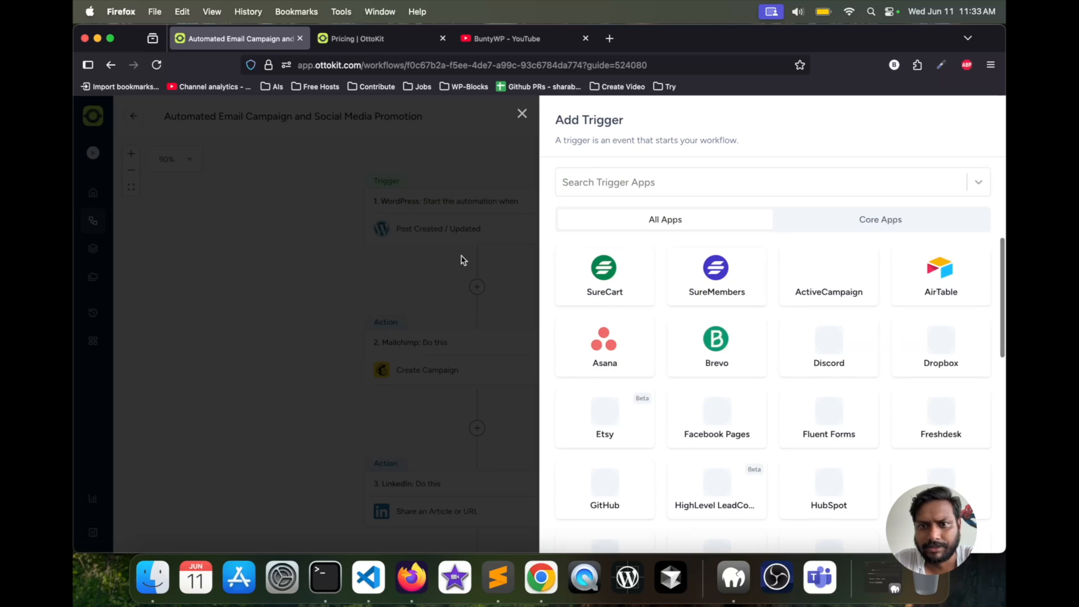
{"action": "left_click", "coordinate": [646, 183]}
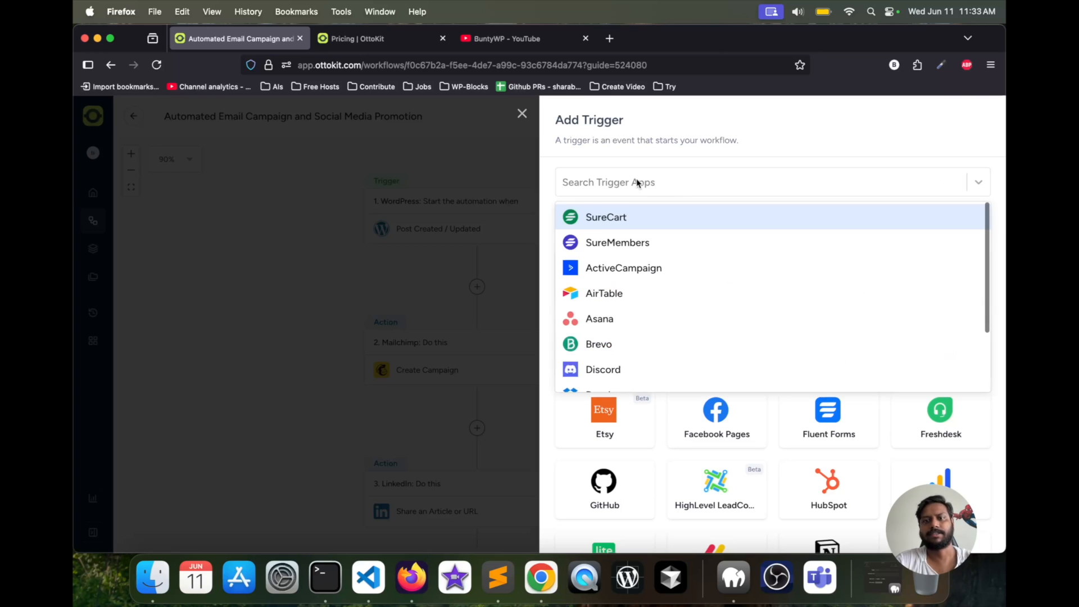
{"action": "type", "text": "wordpress"}
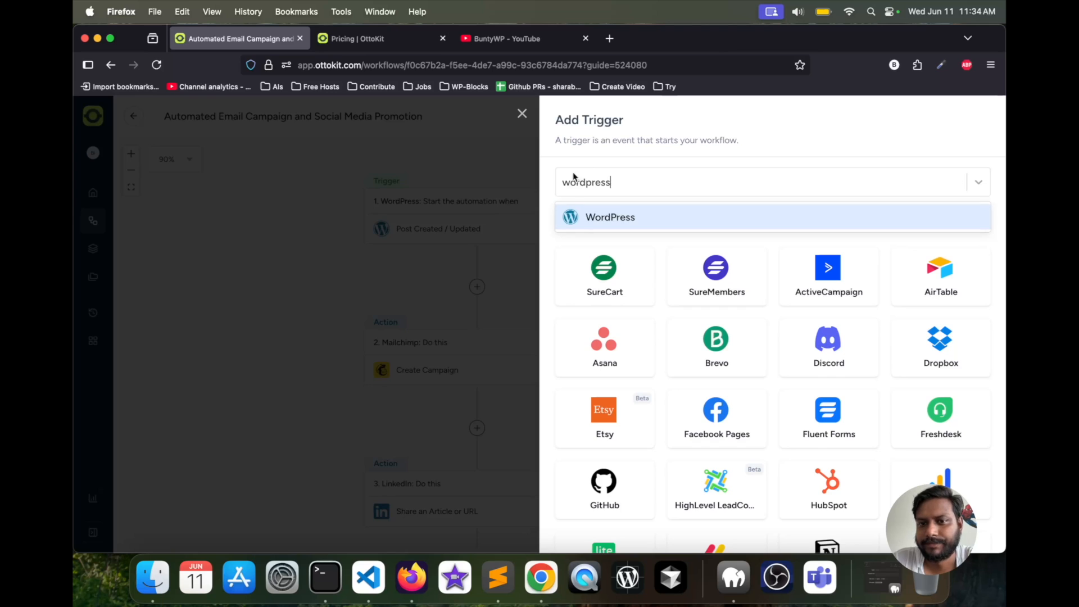
{"action": "left_click", "coordinate": [580, 222]}
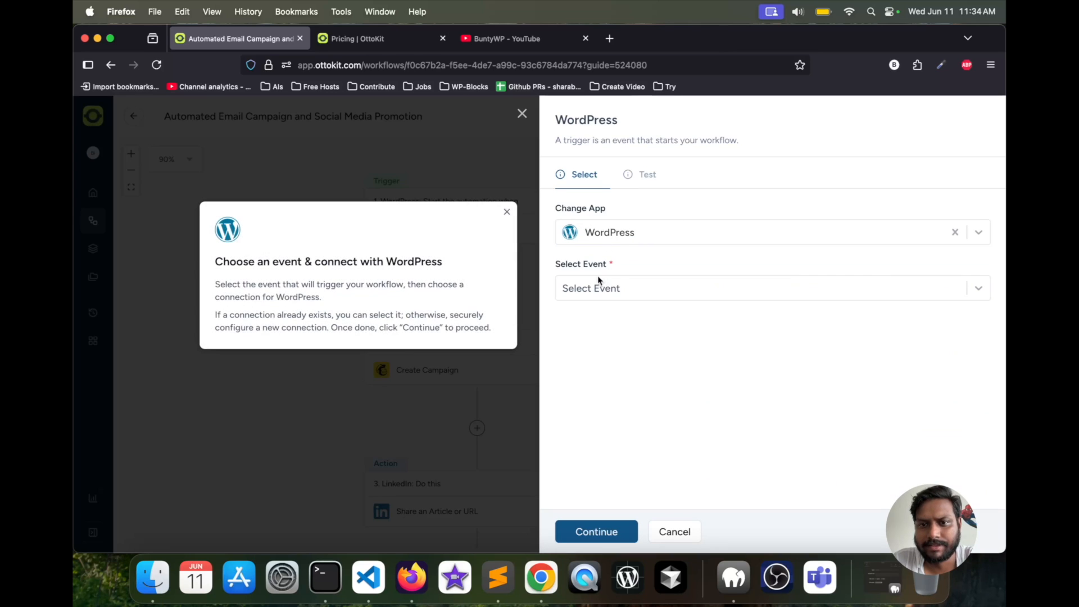
- Set the WordPress trigger's event to "Post Created / Updated" and dismiss the guide tip
{"action": "left_click", "coordinate": [616, 288]}
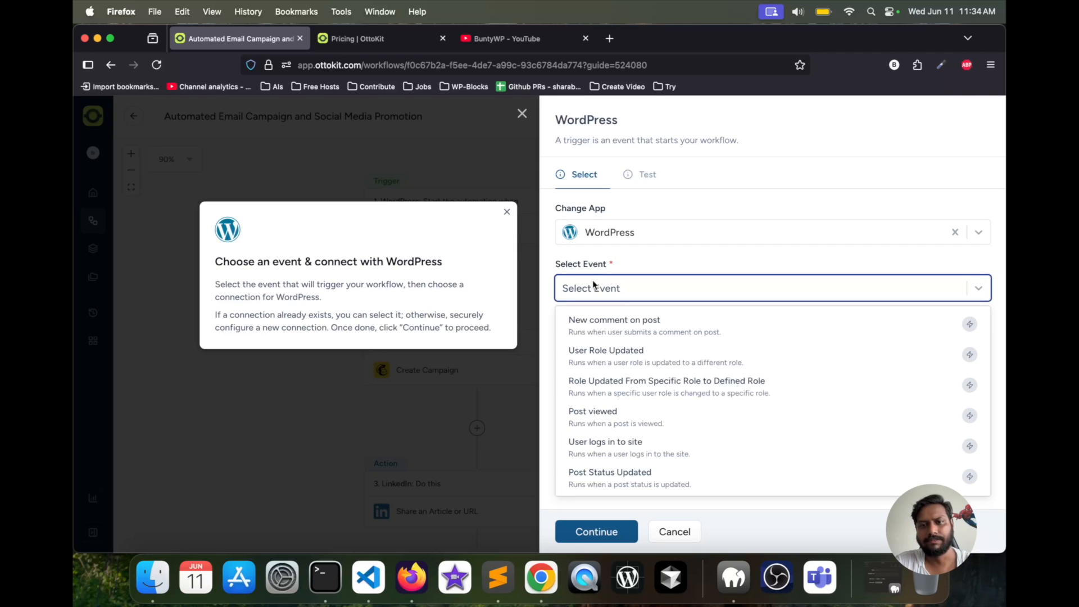
{"action": "type", "text": "create"}
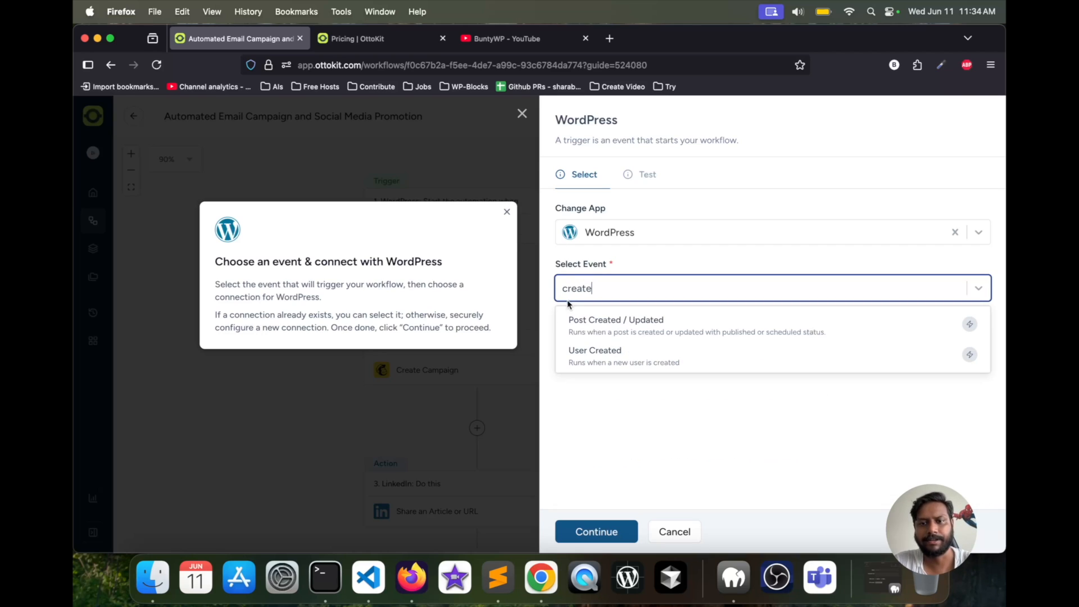
{"action": "left_click", "coordinate": [582, 335]}
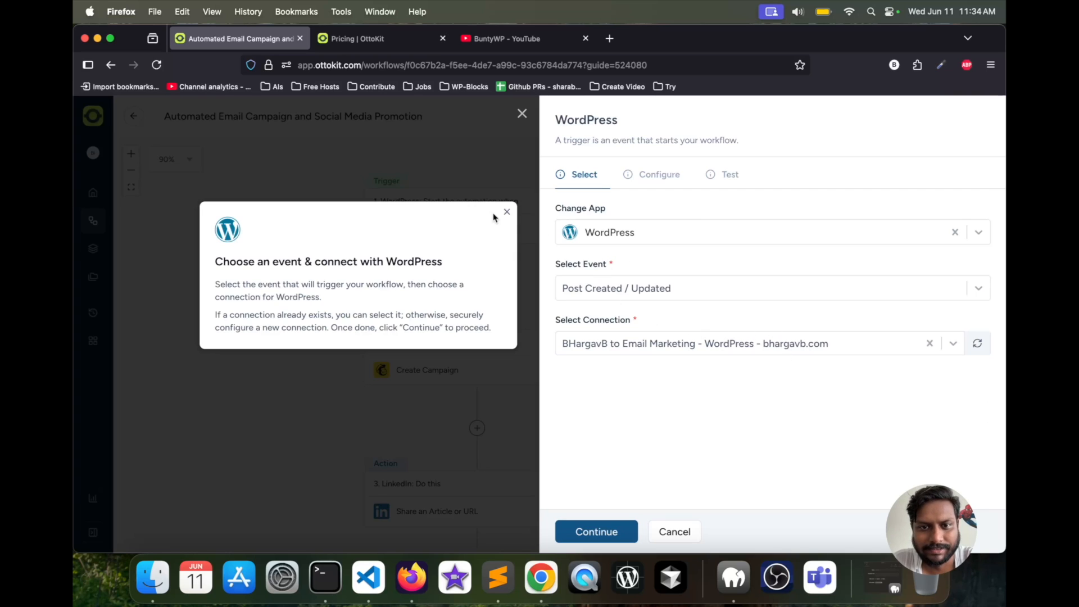
{"action": "left_click", "coordinate": [507, 212]}
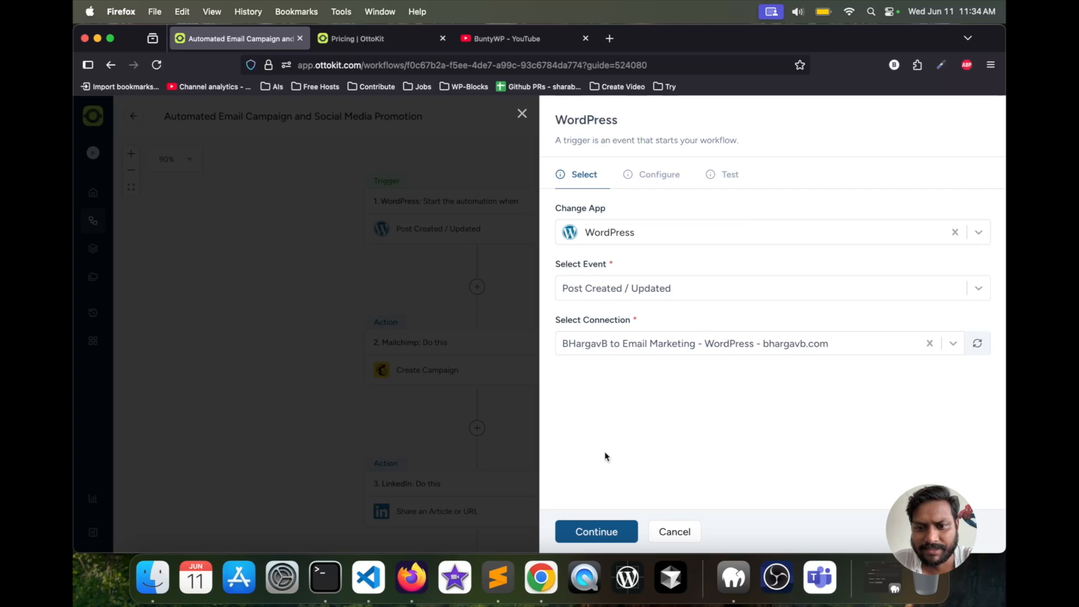
- Examine the WordPress trigger's connection choices and the fields required for a new connection, cancelling without adding one
{"action": "left_click", "coordinate": [668, 337]}
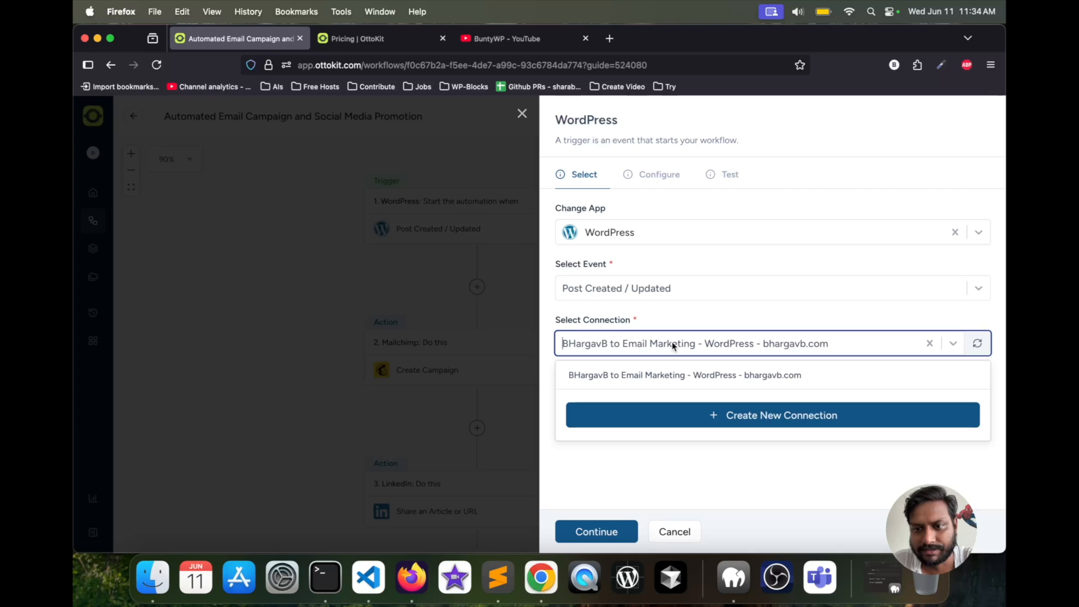
{"action": "left_click", "coordinate": [643, 340]}
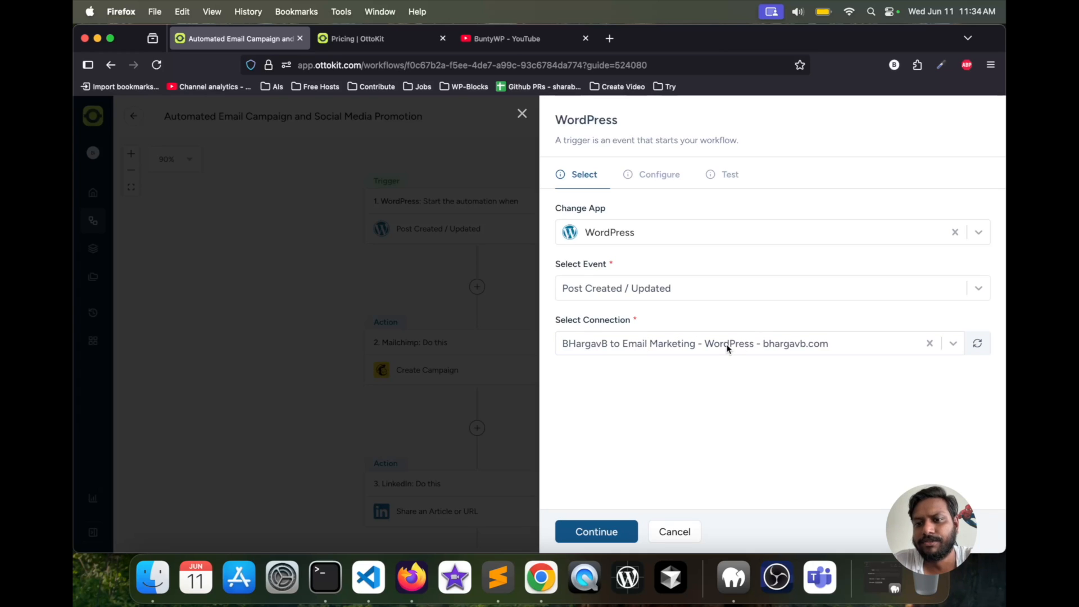
{"action": "left_click", "coordinate": [704, 351]}
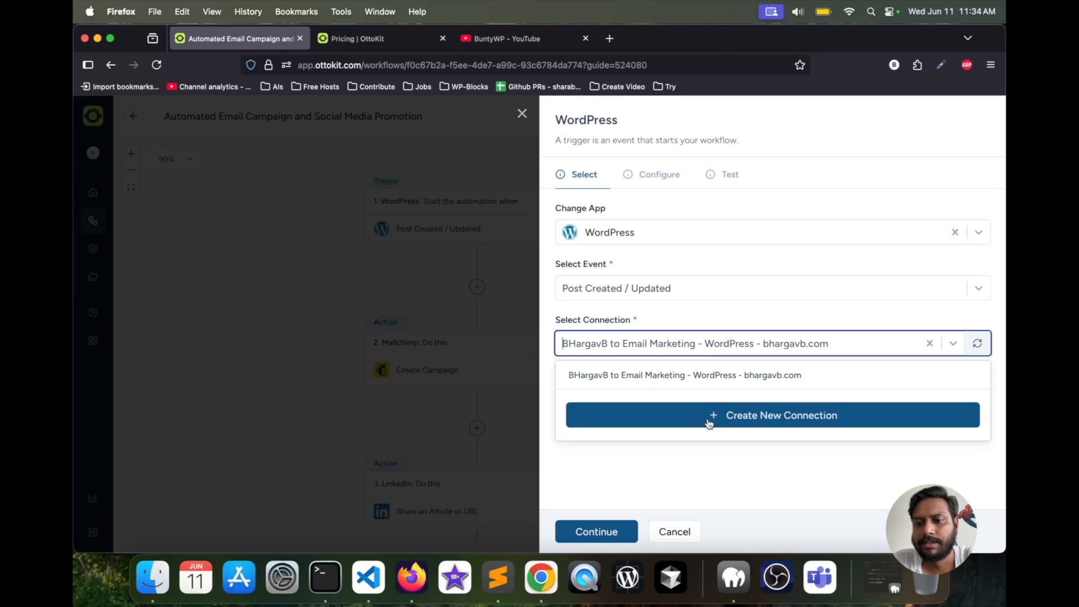
{"action": "left_click", "coordinate": [752, 426]}
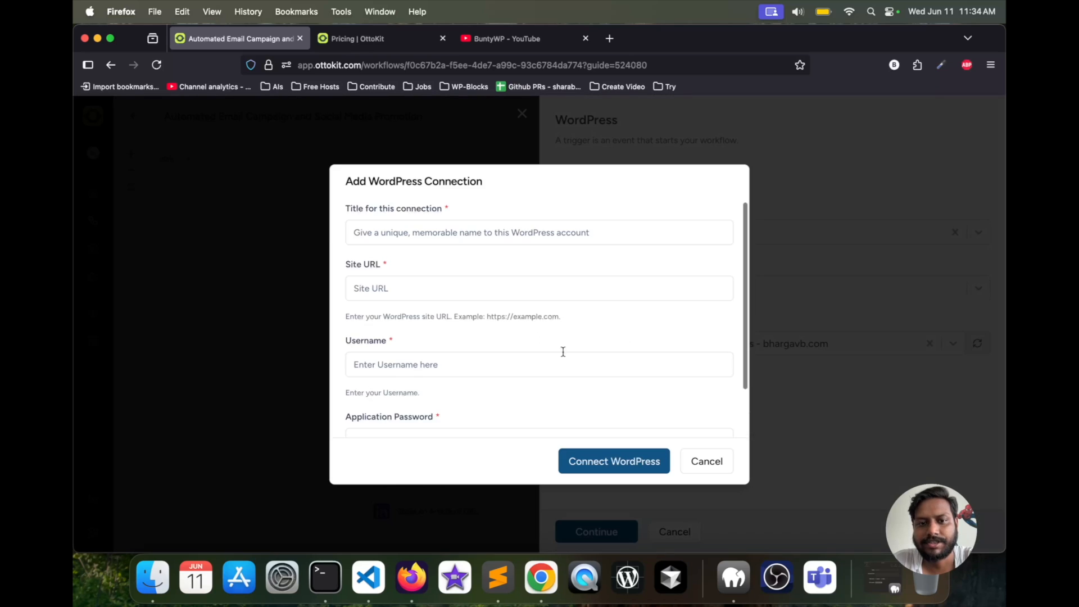
{"action": "left_click", "coordinate": [393, 288]}
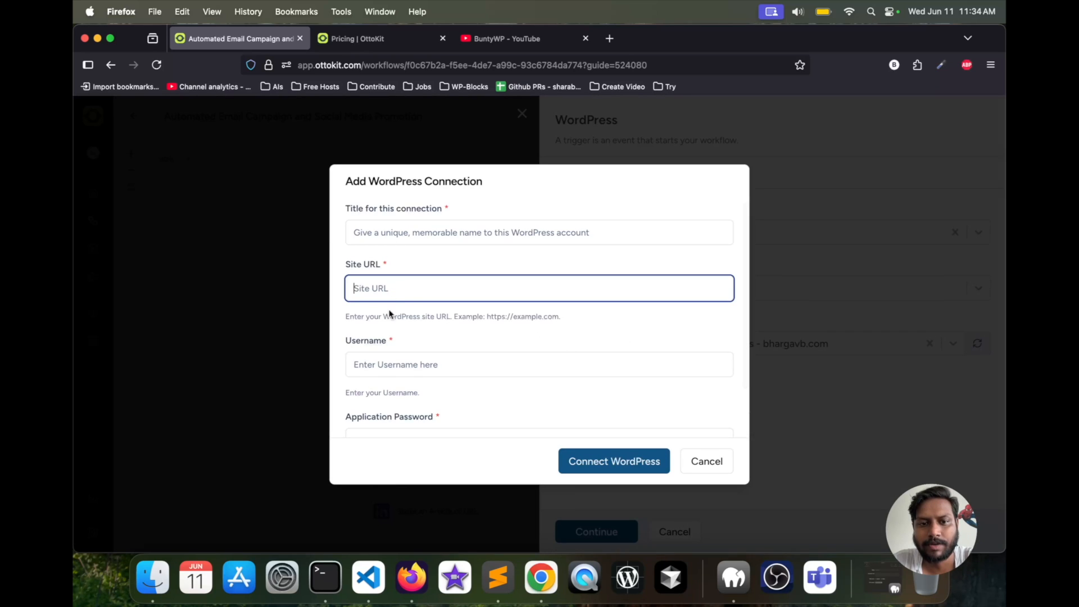
{"action": "scroll", "coordinate": [383, 307], "scroll_direction": "down", "scroll_amount": 2}
{"action": "scroll", "coordinate": [382, 307], "scroll_direction": "down", "scroll_amount": 2}
{"action": "left_click", "coordinate": [392, 242]}
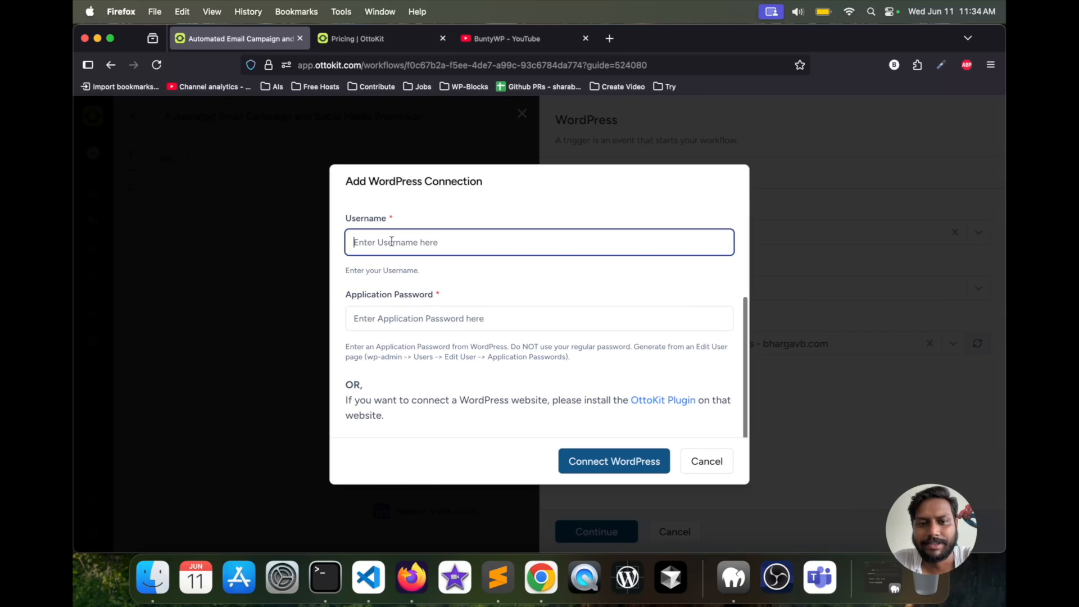
{"action": "left_click", "coordinate": [386, 319]}
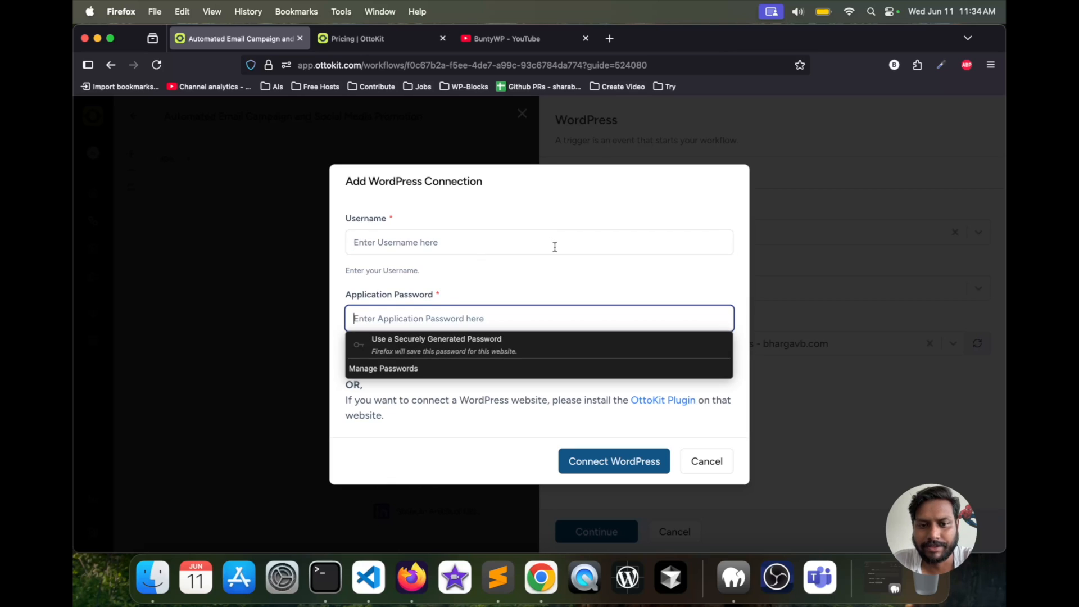
{"action": "left_click", "coordinate": [555, 247]}
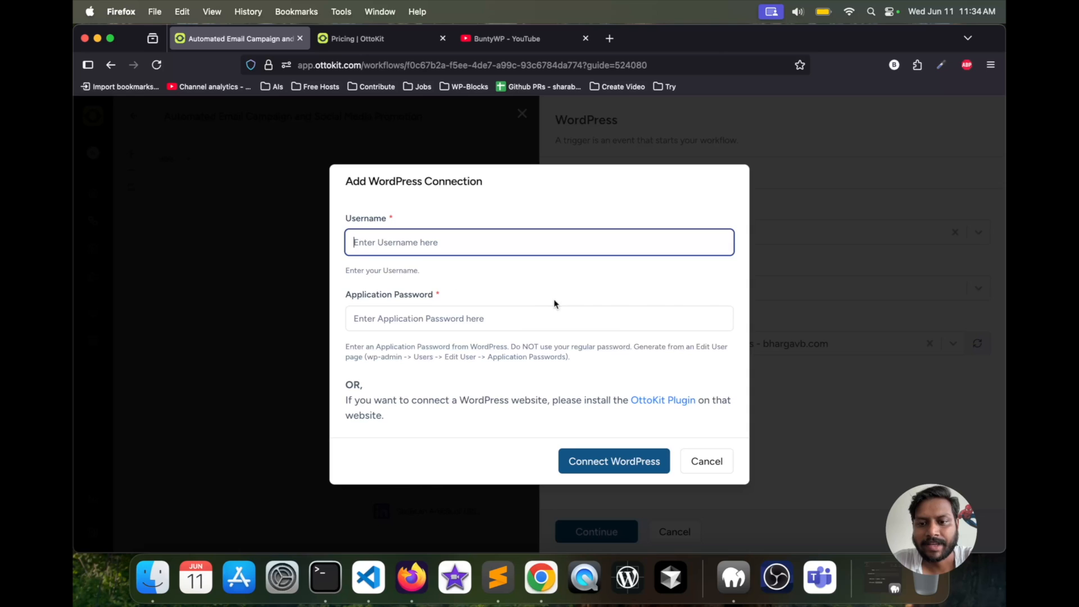
{"action": "left_click", "coordinate": [718, 465]}
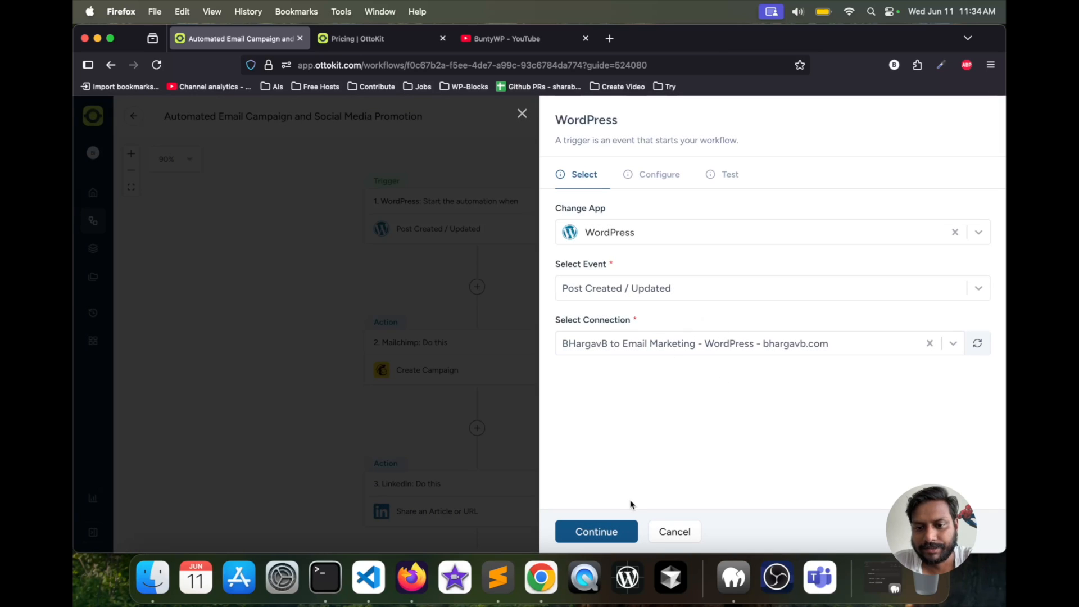
- Configure the WordPress trigger with post type Posts and post Any One, and continue to its test stage
{"action": "left_click", "coordinate": [618, 529]}
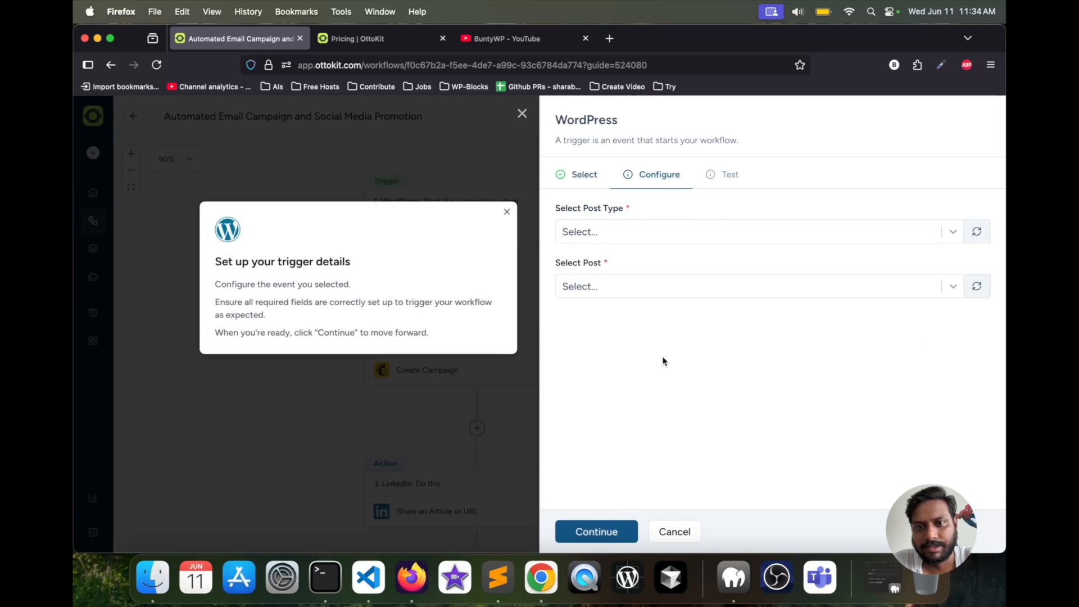
{"action": "left_click", "coordinate": [644, 231]}
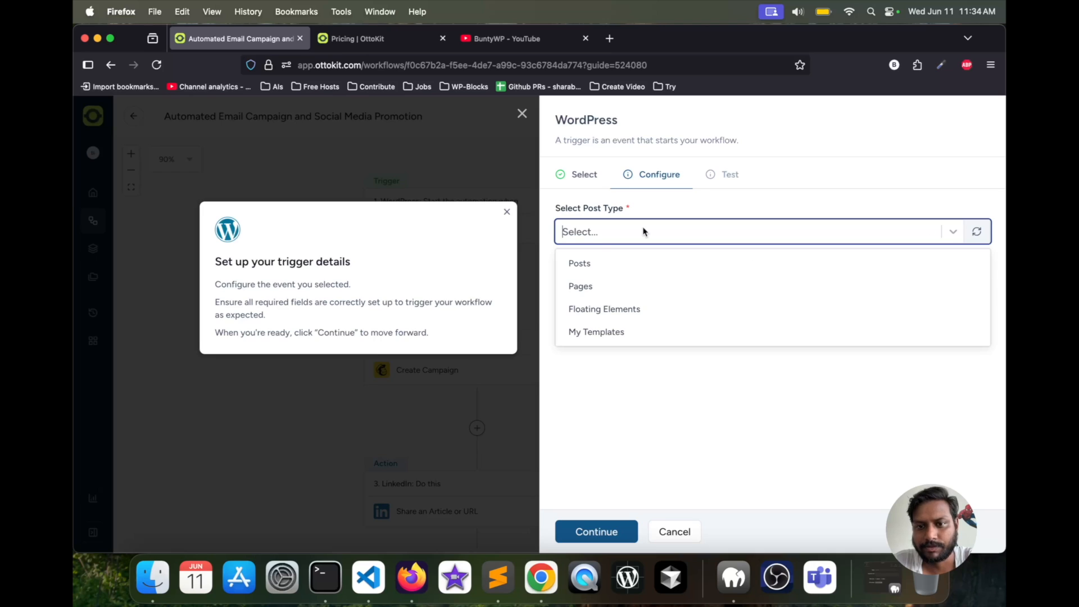
{"action": "left_click", "coordinate": [591, 263]}
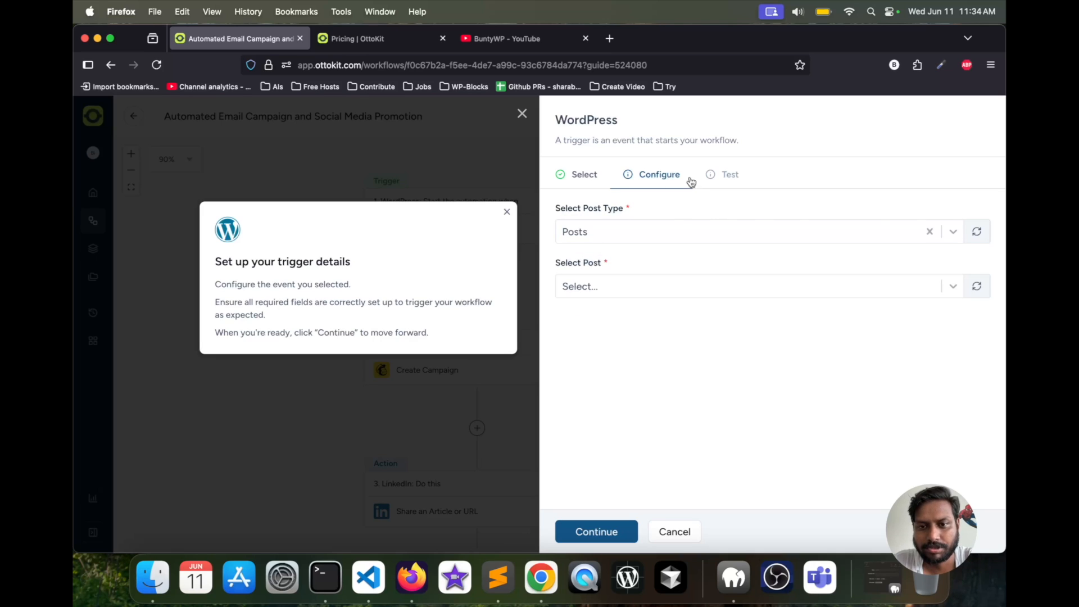
{"action": "left_click", "coordinate": [616, 291]}
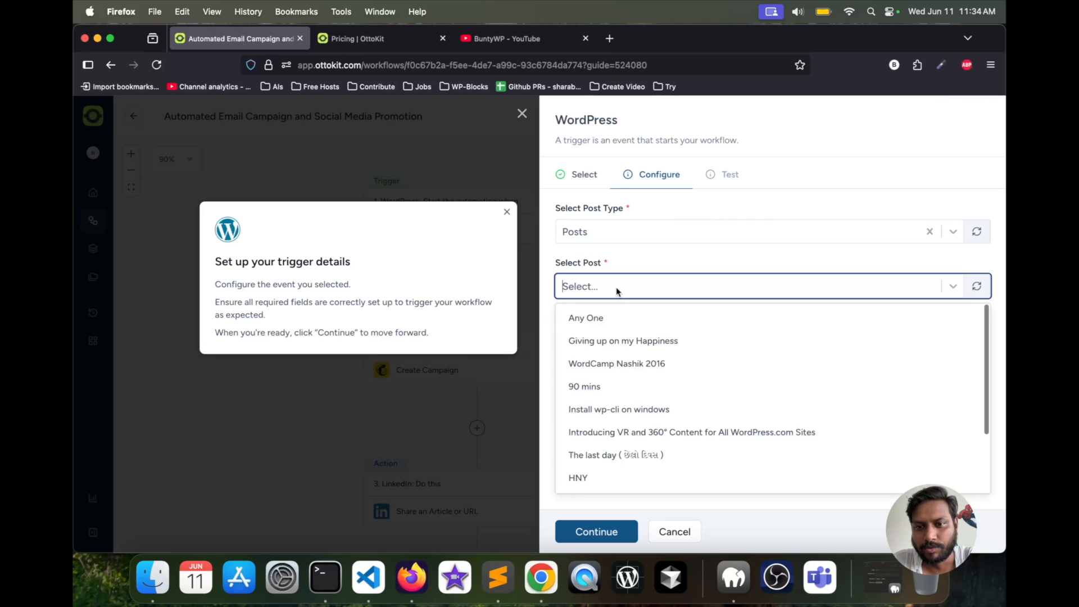
{"action": "left_click", "coordinate": [594, 320]}
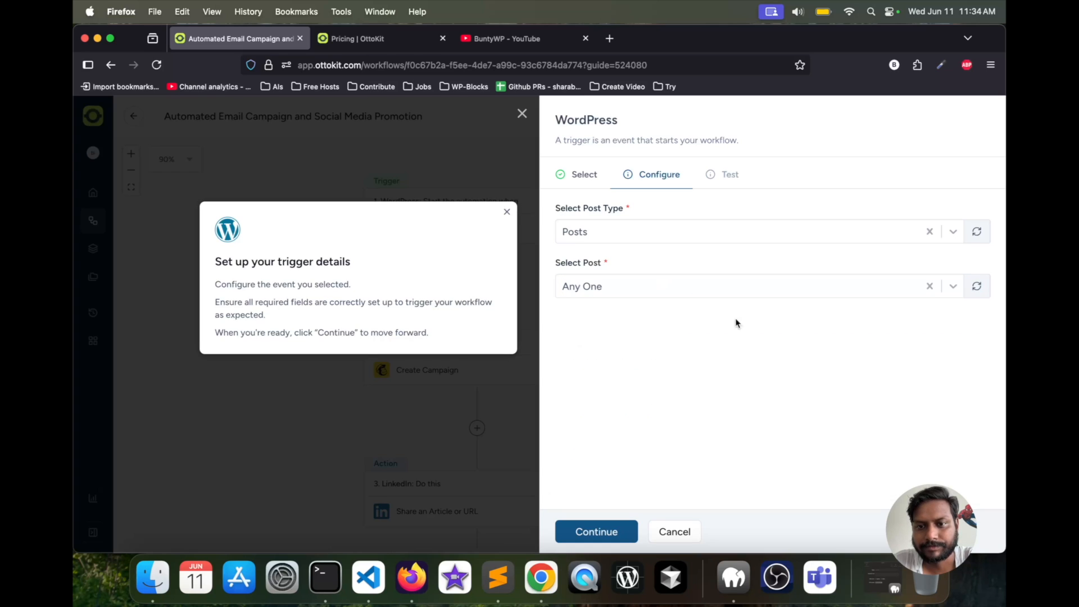
{"action": "left_click", "coordinate": [587, 532]}
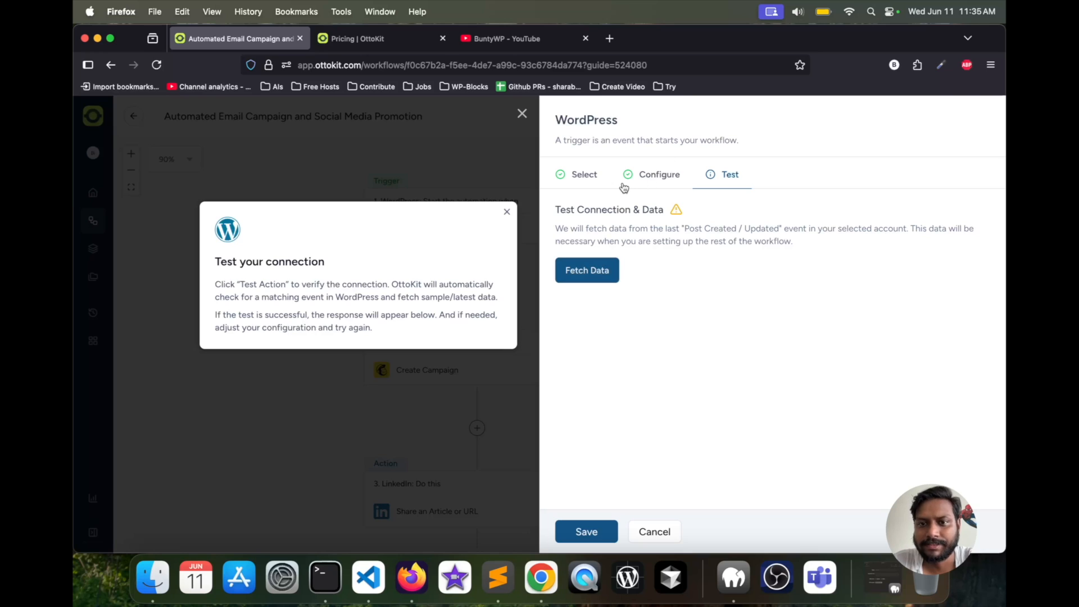
- Test the WordPress trigger by fetching its latest post data, review the response, and save the trigger
{"action": "left_click", "coordinate": [588, 274]}
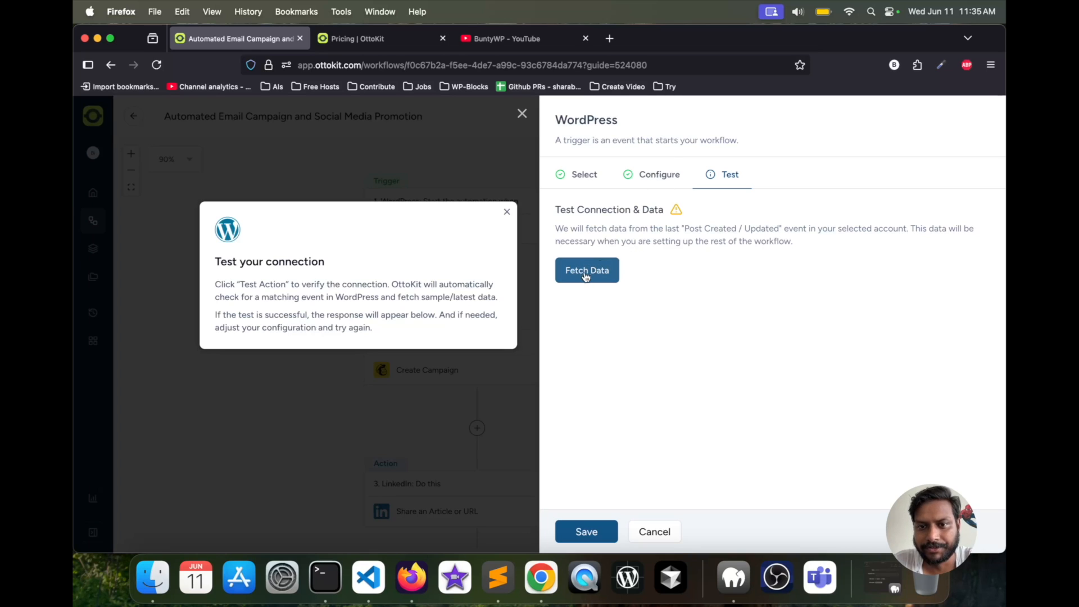
{"action": "left_click", "coordinate": [586, 274]}
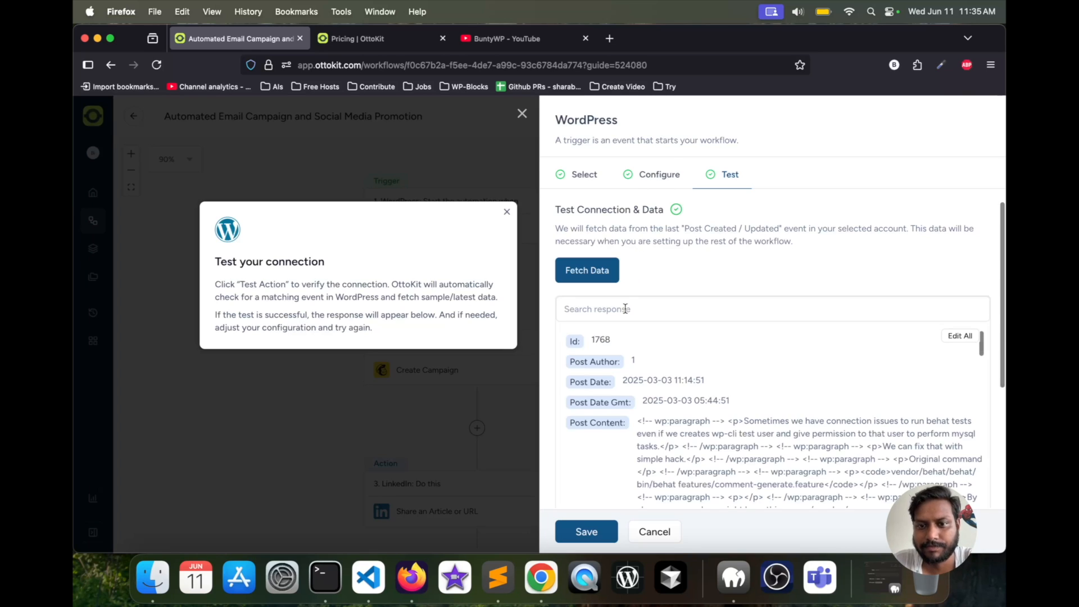
{"action": "scroll", "coordinate": [668, 285], "scroll_direction": "down", "scroll_amount": 10}
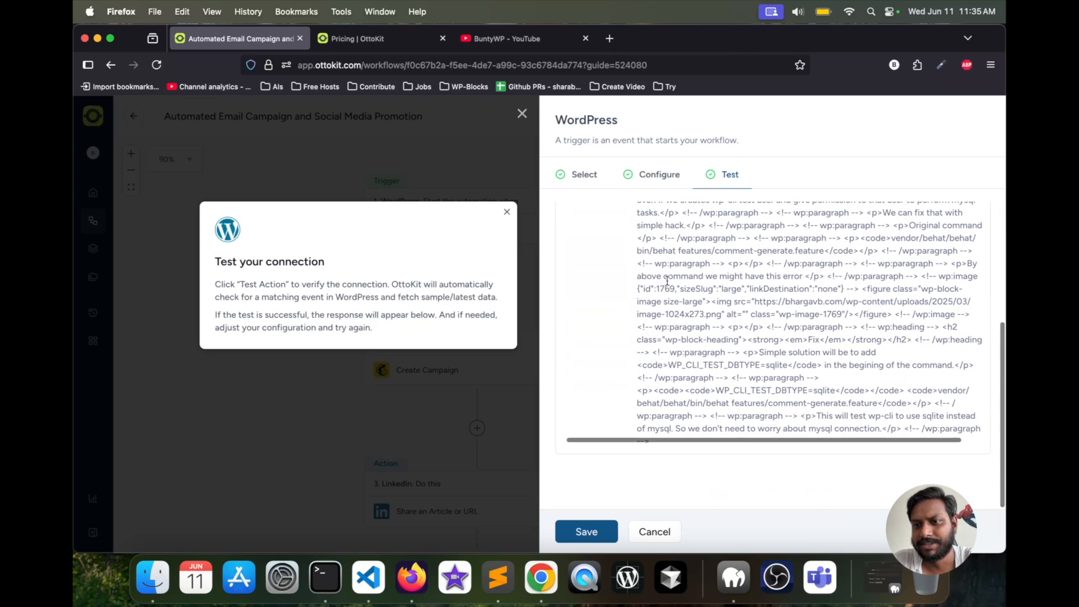
{"action": "scroll", "coordinate": [668, 281], "scroll_direction": "up", "scroll_amount": 5}
{"action": "scroll", "coordinate": [652, 264], "scroll_direction": "up", "scroll_amount": 4}
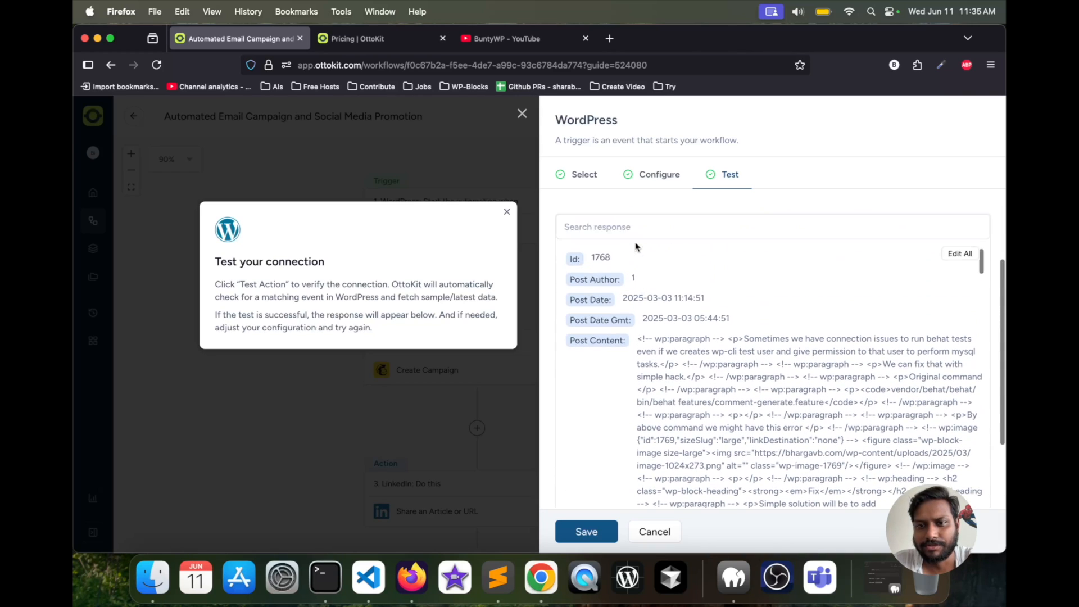
{"action": "scroll", "coordinate": [678, 230], "scroll_direction": "down", "scroll_amount": 5}
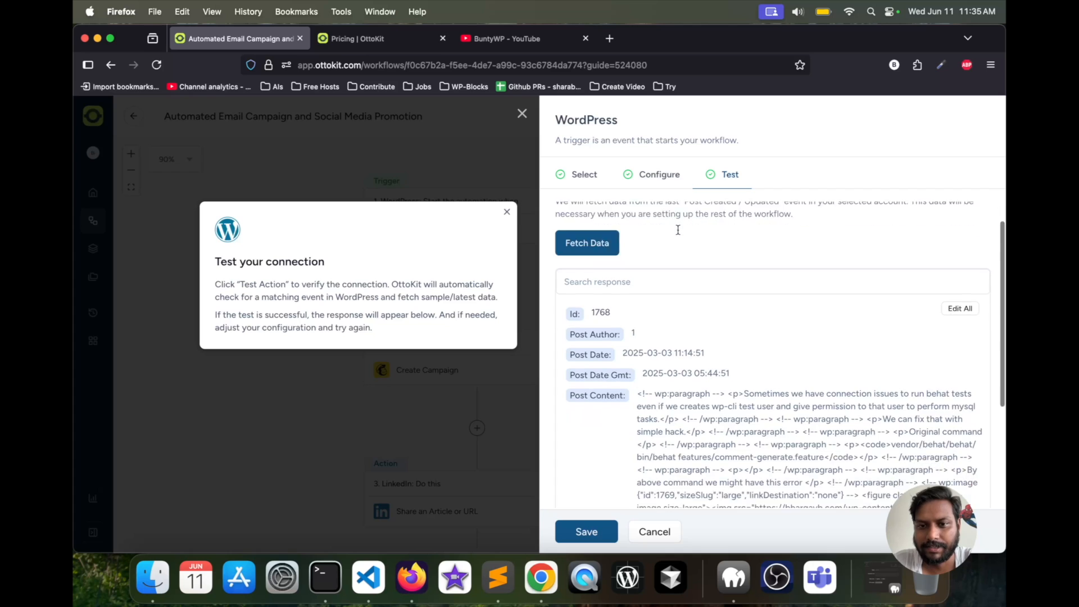
{"action": "scroll", "coordinate": [678, 230], "scroll_direction": "down", "scroll_amount": 10}
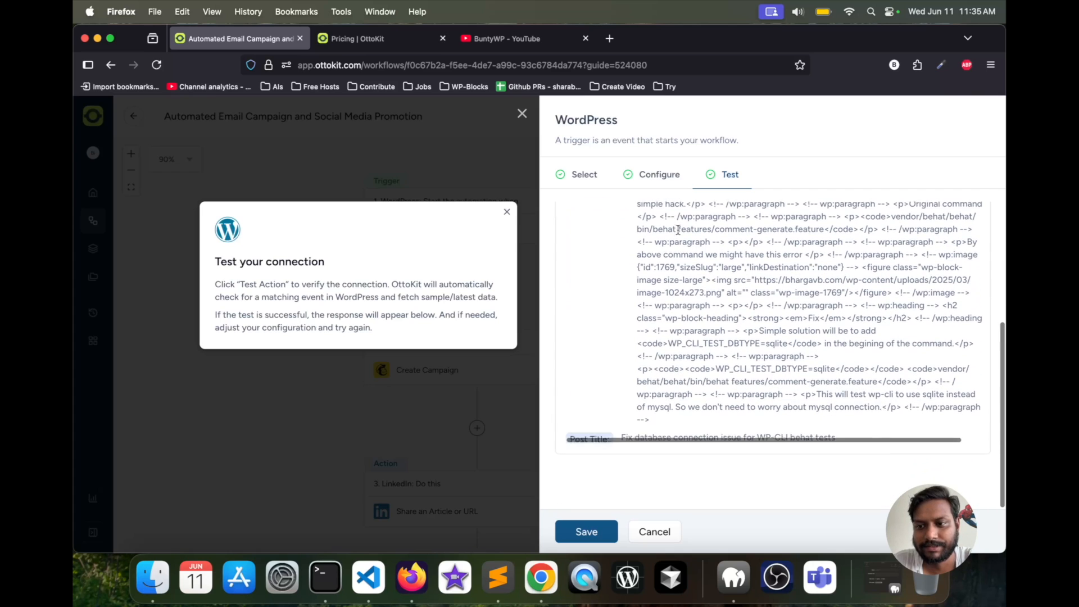
{"action": "scroll", "coordinate": [678, 234], "scroll_direction": "up", "scroll_amount": 10}
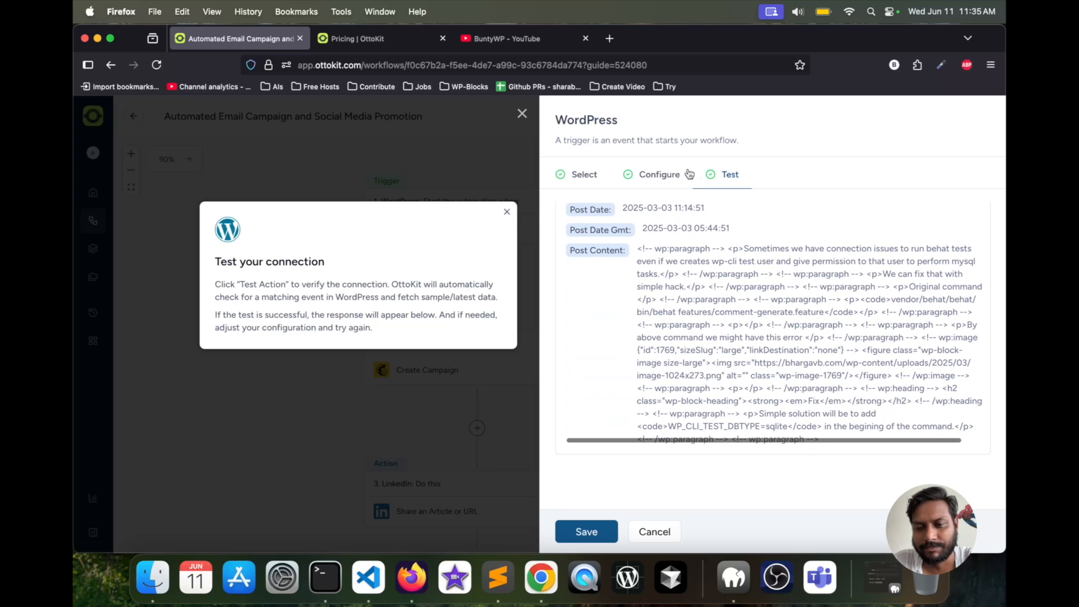
{"action": "scroll", "coordinate": [663, 272], "scroll_direction": "down", "scroll_amount": 10}
{"action": "left_click", "coordinate": [586, 534]}
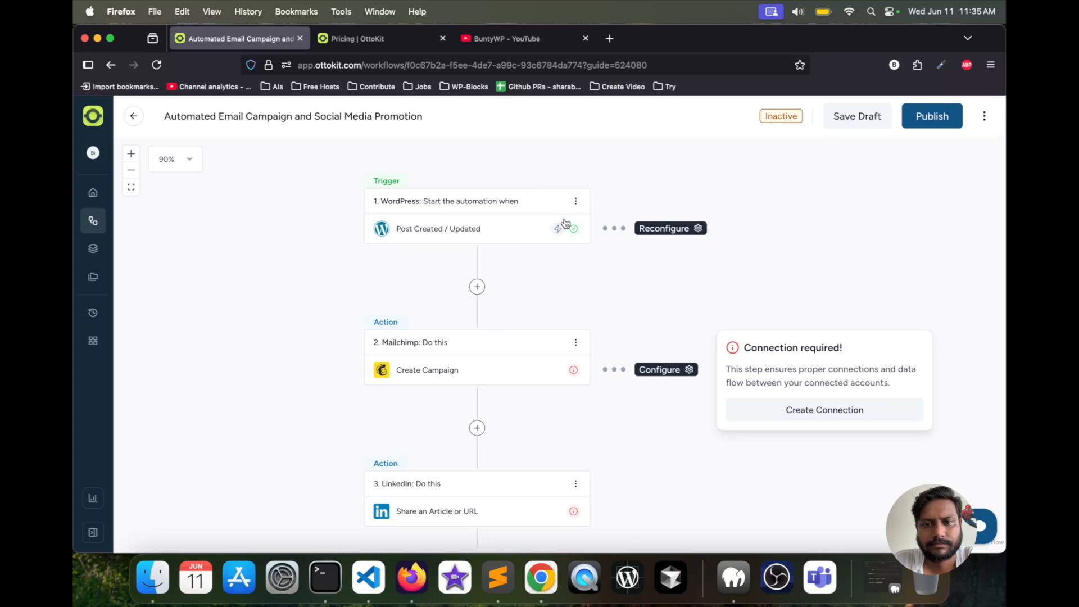
- Open the Mailchimp action, keep Mailchimp as its app, and set its event to Create Campaign
{"action": "scroll", "coordinate": [320, 324], "scroll_direction": "down", "scroll_amount": 1}
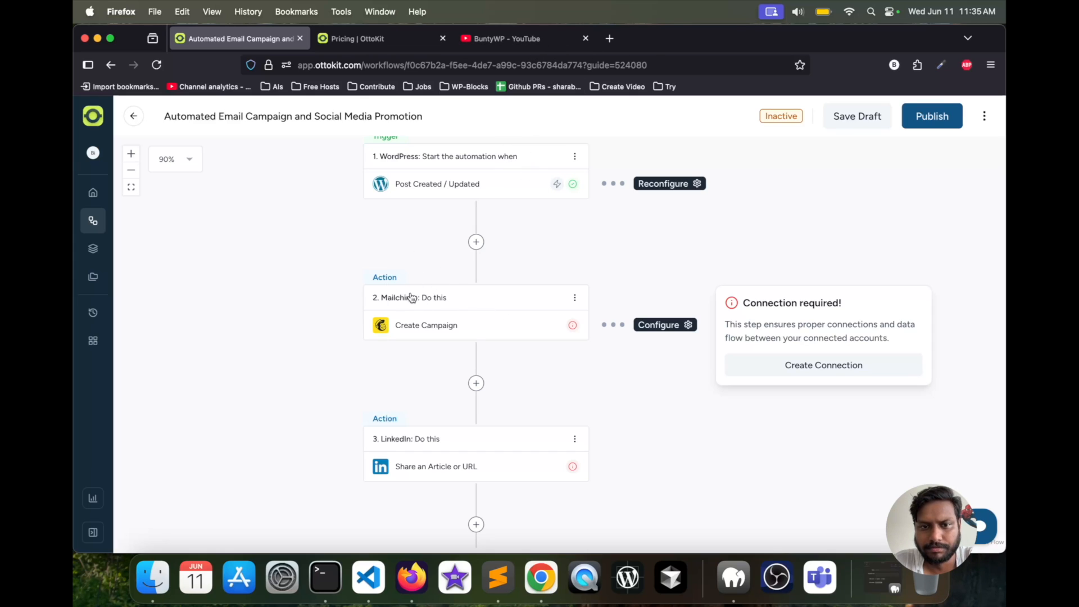
{"action": "left_click", "coordinate": [425, 324]}
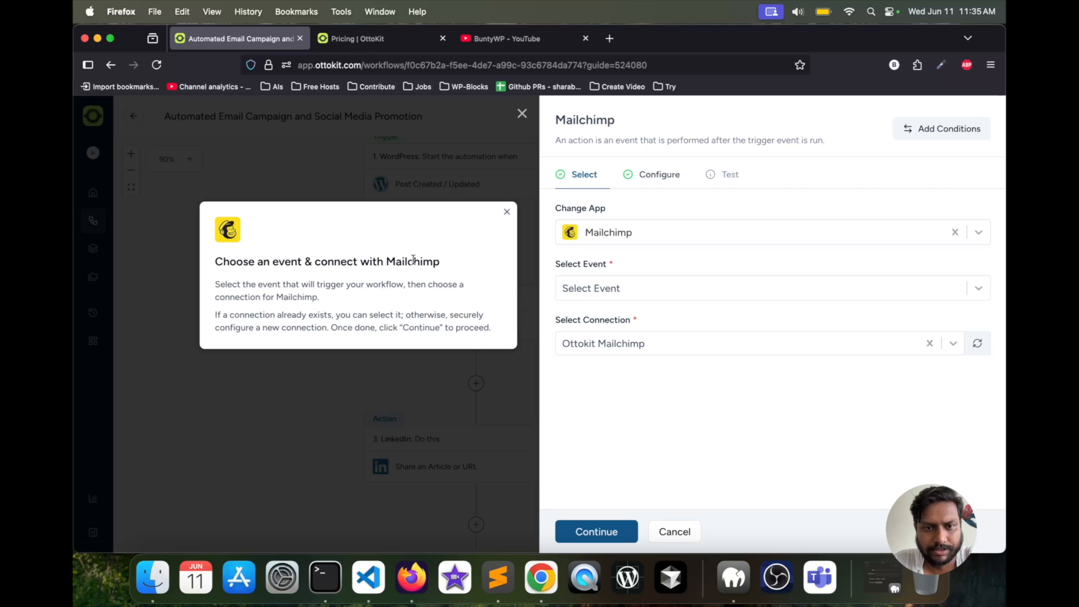
{"action": "left_click", "coordinate": [619, 229]}
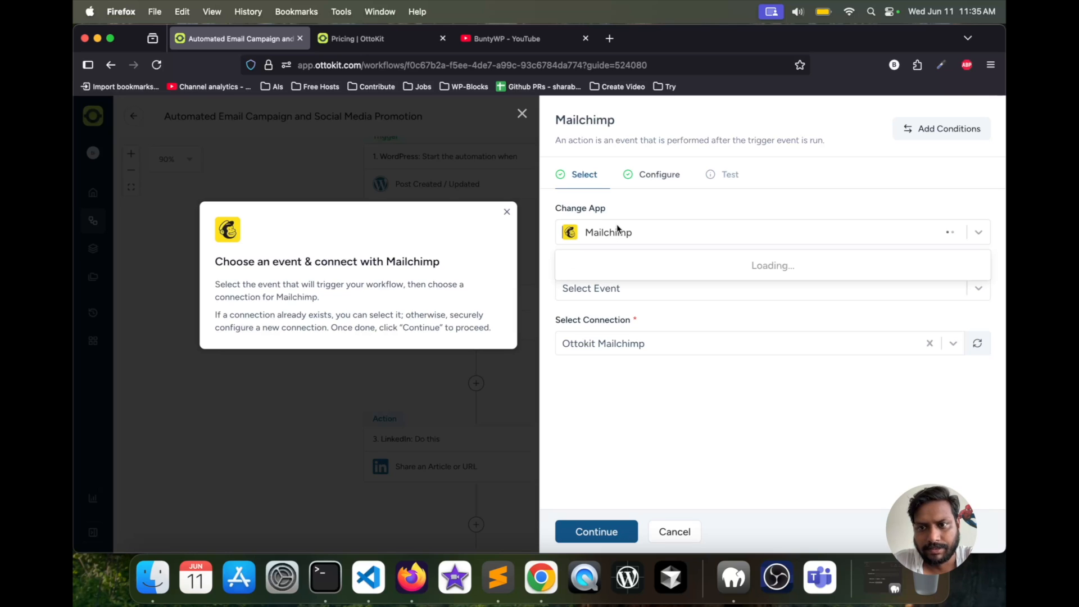
{"action": "left_click", "coordinate": [641, 200]}
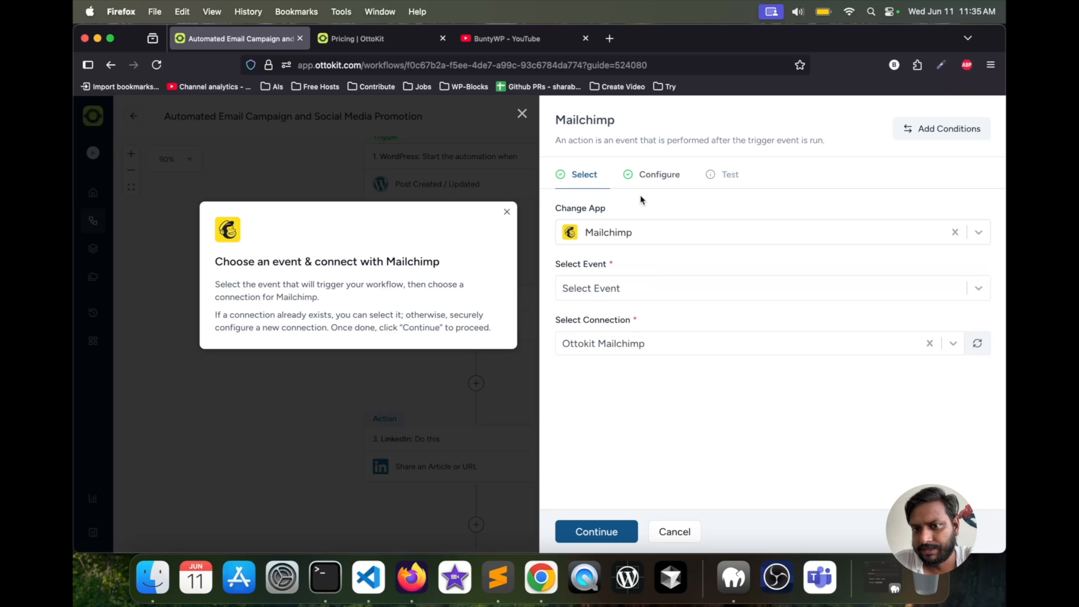
{"action": "left_click", "coordinate": [646, 290]}
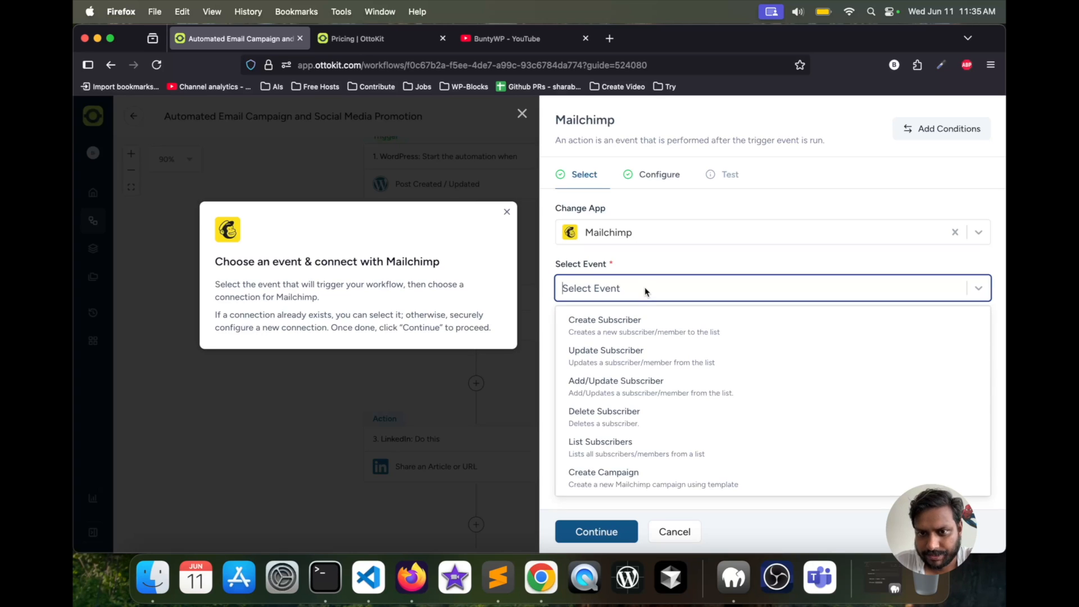
{"action": "scroll", "coordinate": [632, 342], "scroll_direction": "down", "scroll_amount": 3}
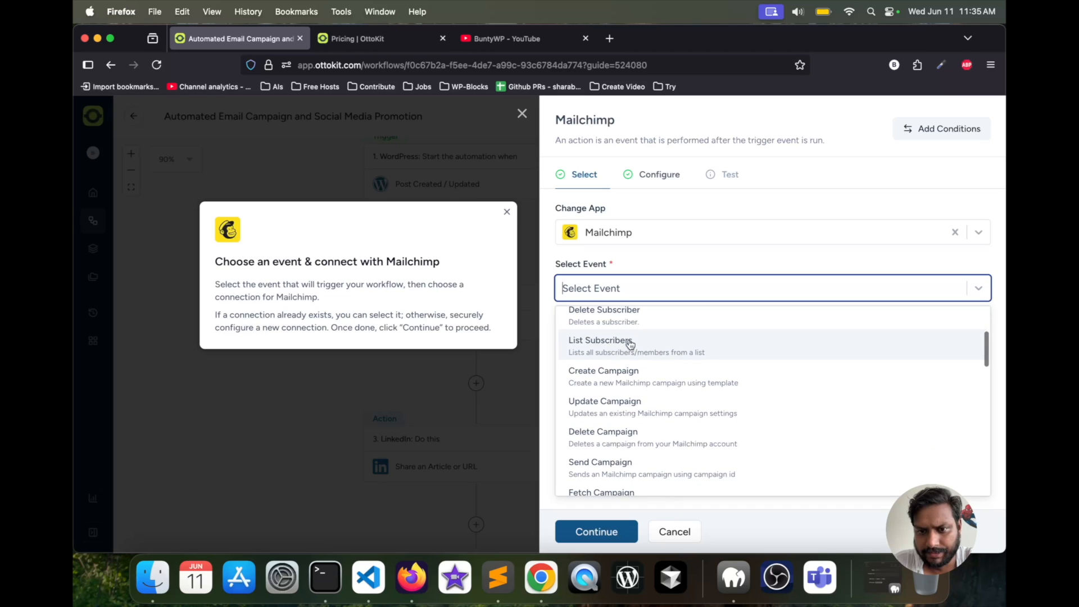
{"action": "left_click", "coordinate": [612, 374]}
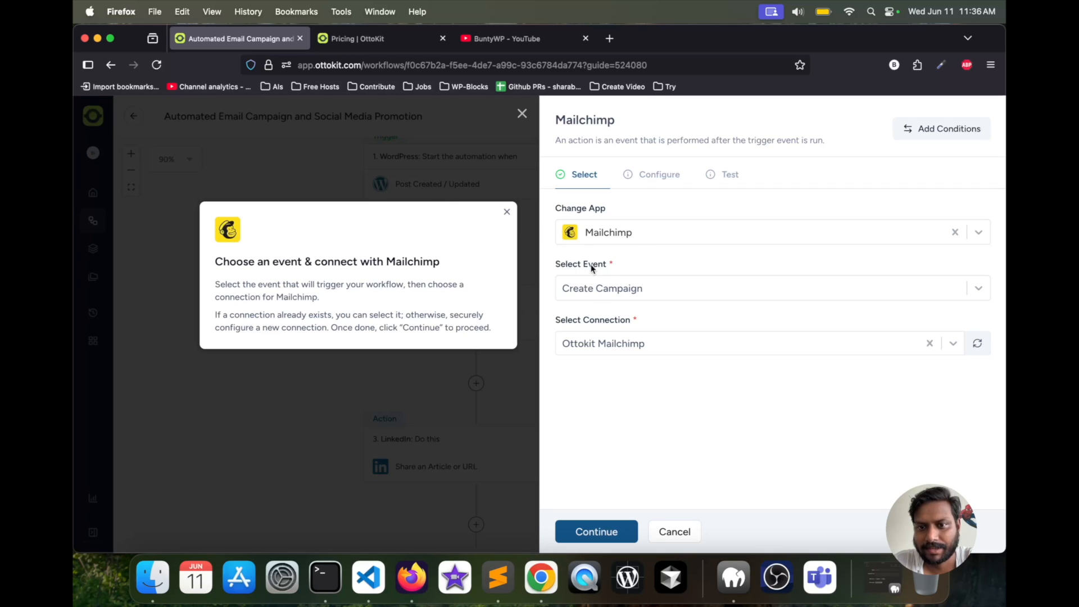
- Examine the Mailchimp action's connection choices and the fields required for a new connection, dismissing the guide tip and cancelling without adding one
{"action": "left_click", "coordinate": [617, 342]}
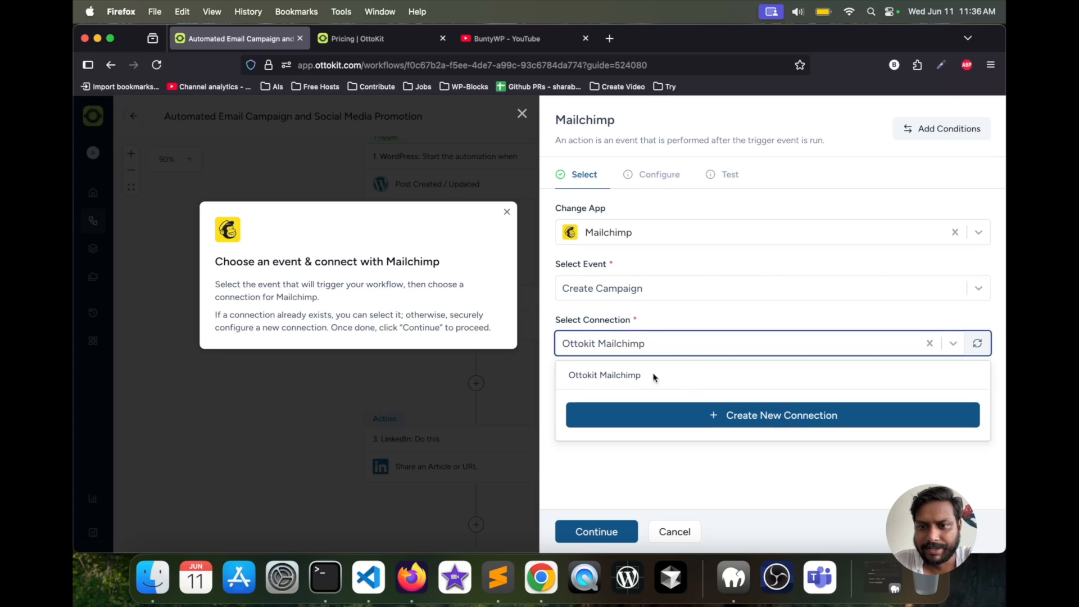
{"action": "left_click", "coordinate": [745, 419]}
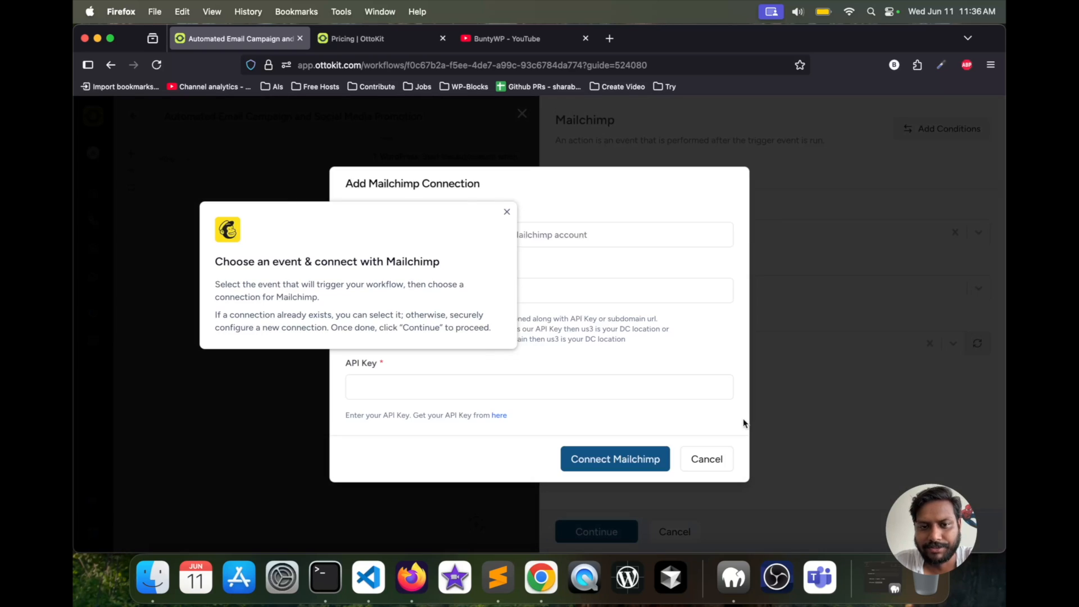
{"action": "left_click", "coordinate": [507, 213]}
{"action": "left_click", "coordinate": [385, 394]}
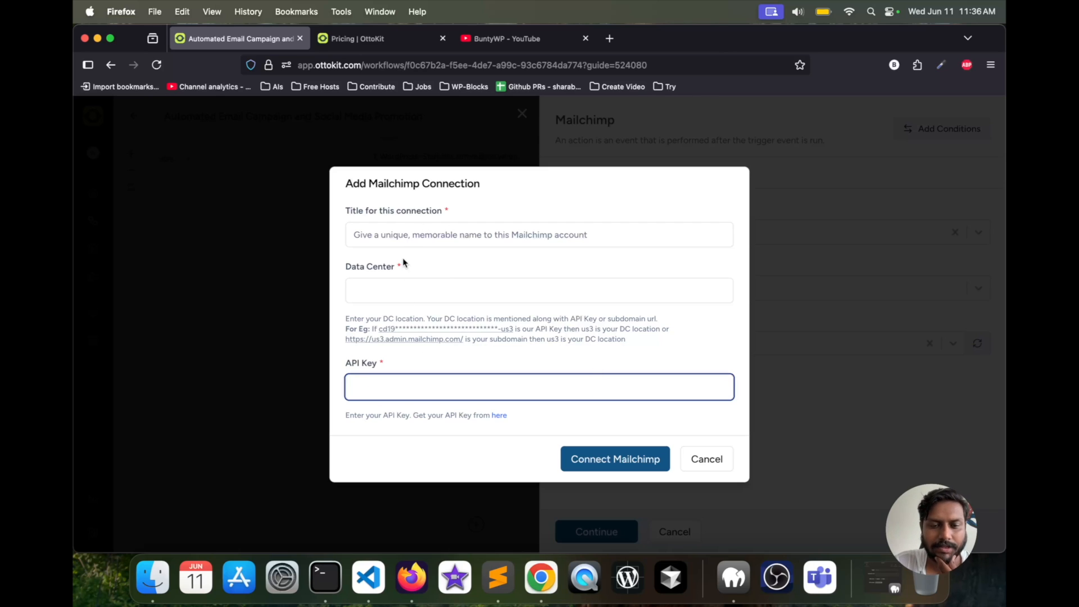
{"action": "left_click", "coordinate": [415, 289]}
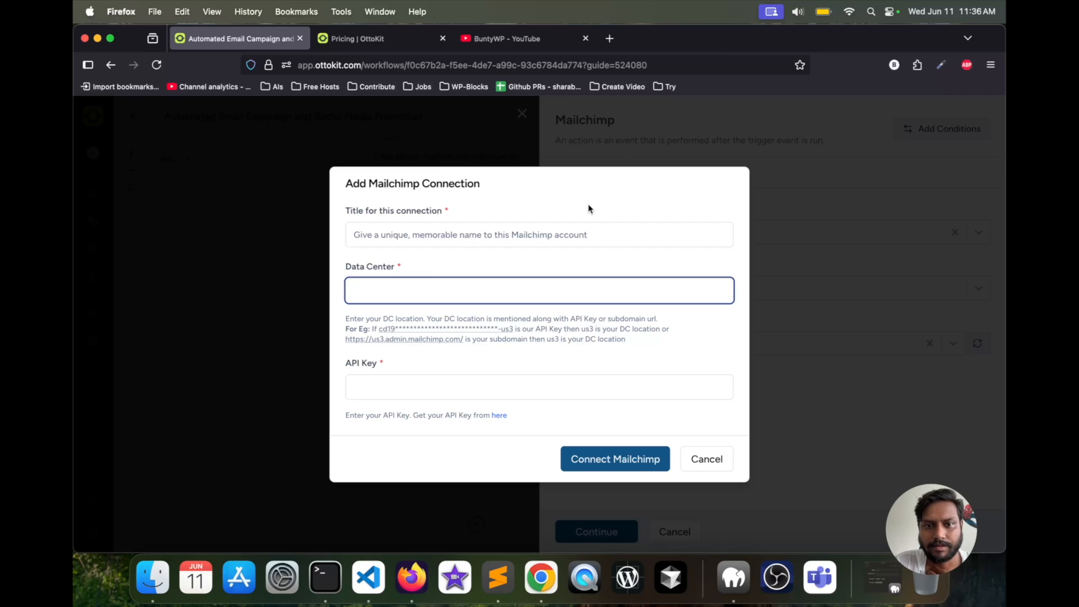
{"action": "left_click", "coordinate": [427, 233]}
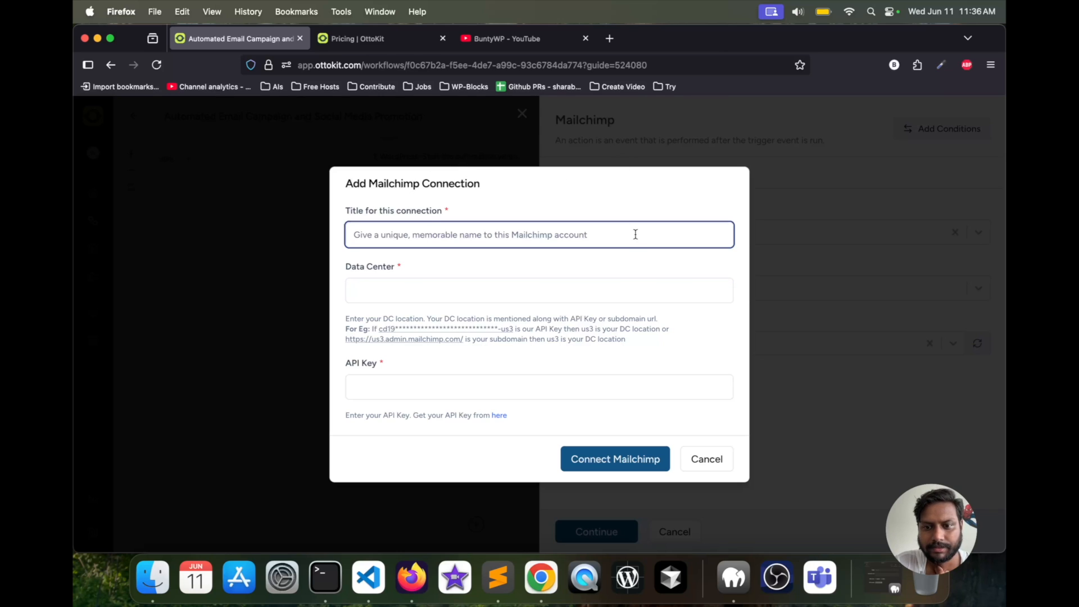
{"action": "left_click", "coordinate": [697, 458]}
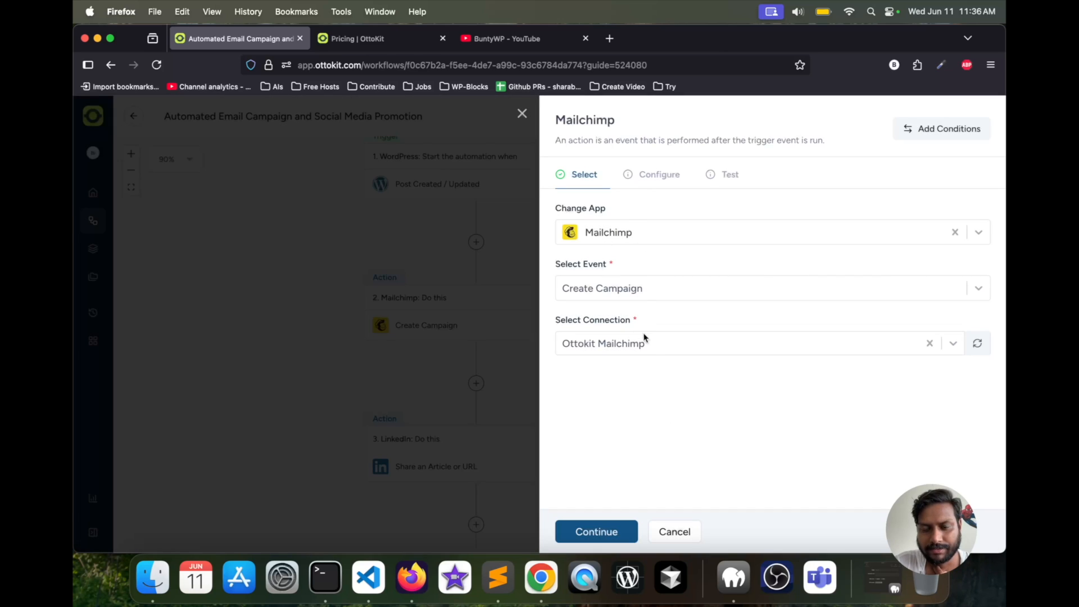
- Start a new Mailchimp connection for the action and title it BuntyWPDemo
{"action": "left_click", "coordinate": [653, 343]}
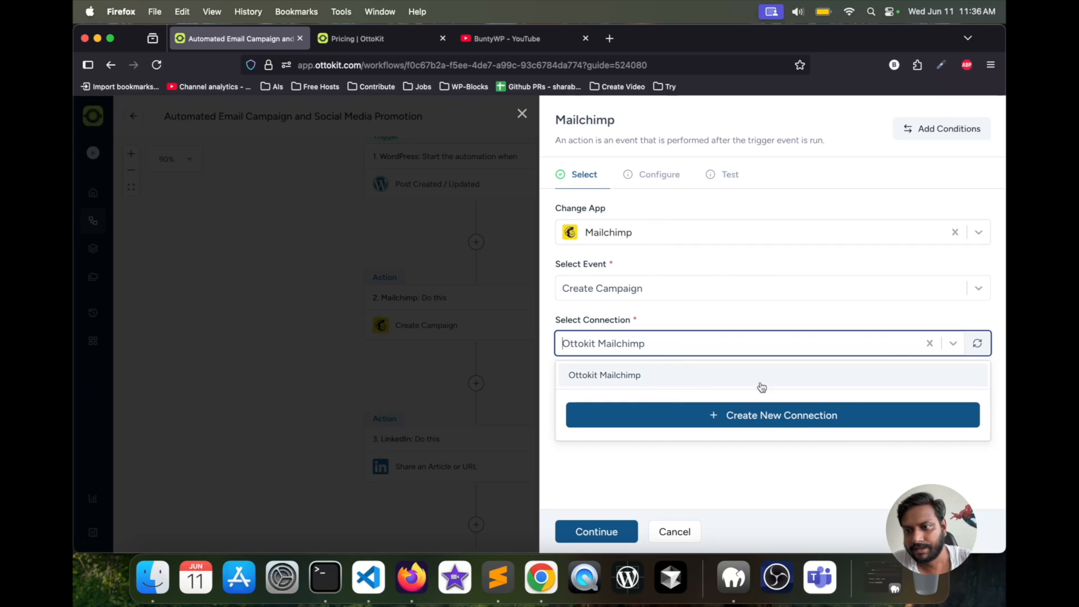
{"action": "left_click", "coordinate": [737, 422]}
{"action": "left_click", "coordinate": [415, 232]}
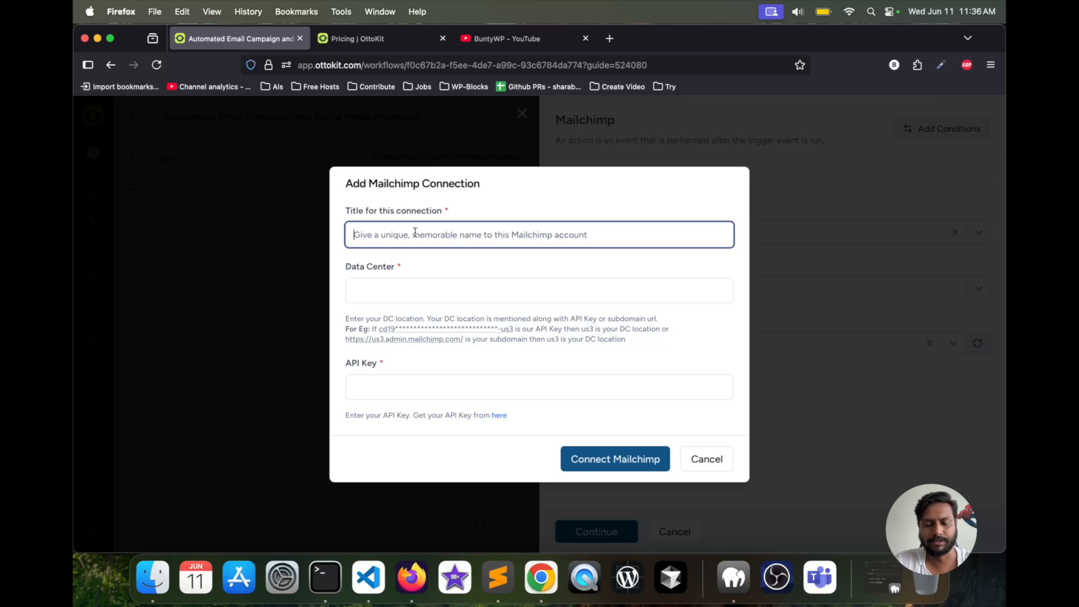
{"action": "type", "text": "BuntyWPDemo"}
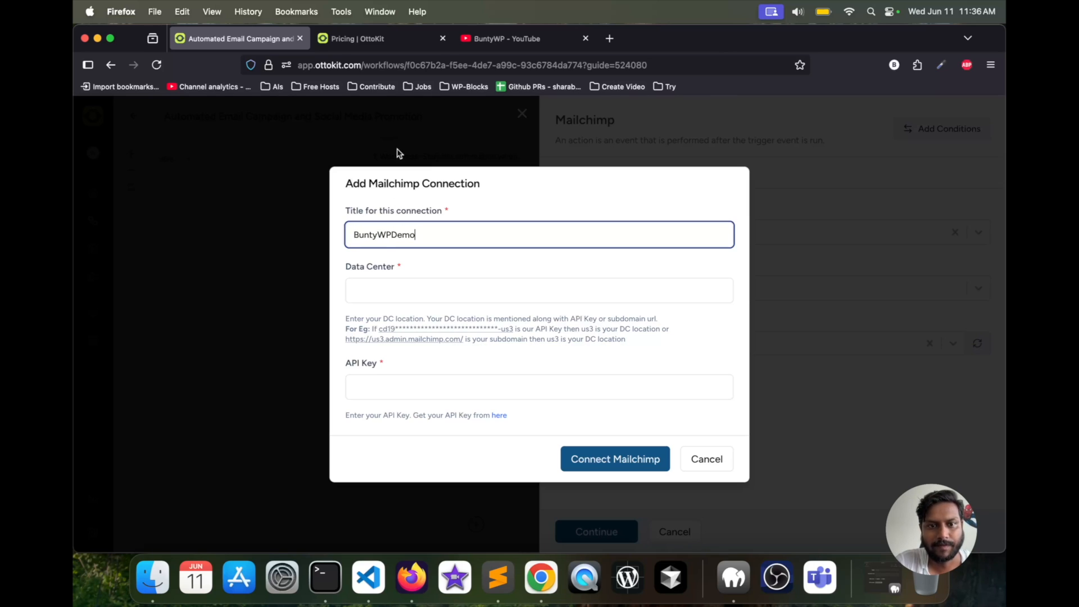
- Examine the data center example in the connection form and view the Mailchimp account page, closing the duplicate page and returning to the form
{"action": "left_click", "coordinate": [403, 284]}
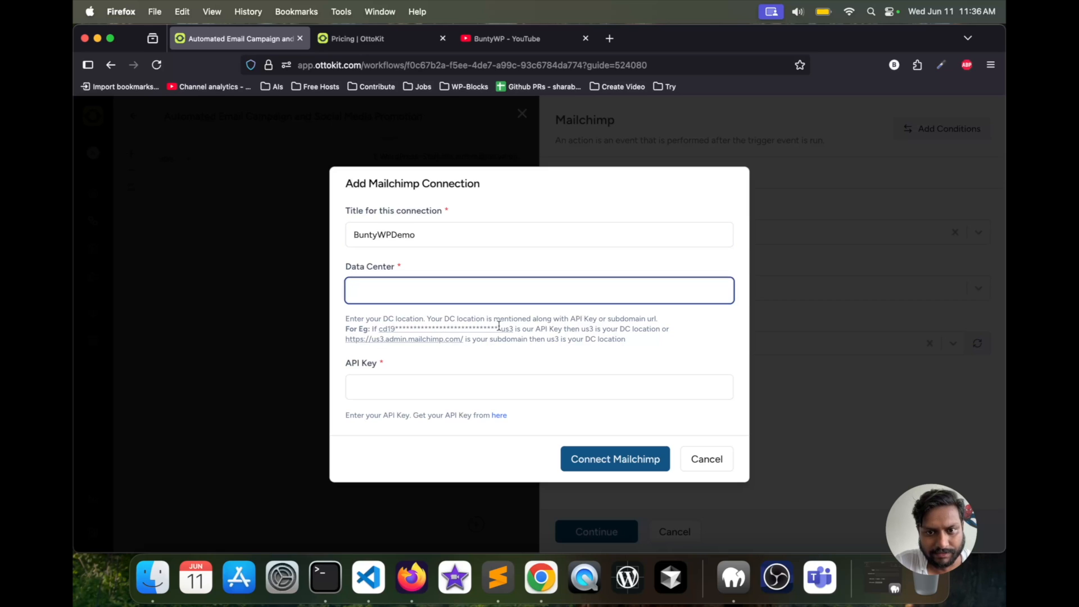
{"action": "left_click_drag", "start_coordinate": [499, 329], "coordinate": [512, 330]}
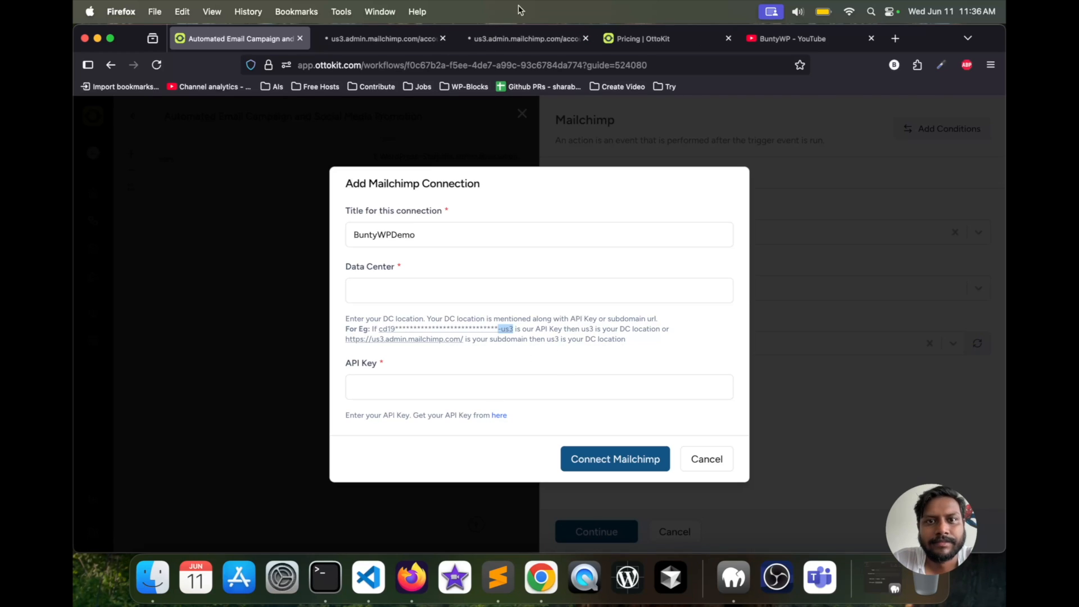
{"action": "left_click", "coordinate": [586, 38]}
{"action": "left_click", "coordinate": [407, 38]}
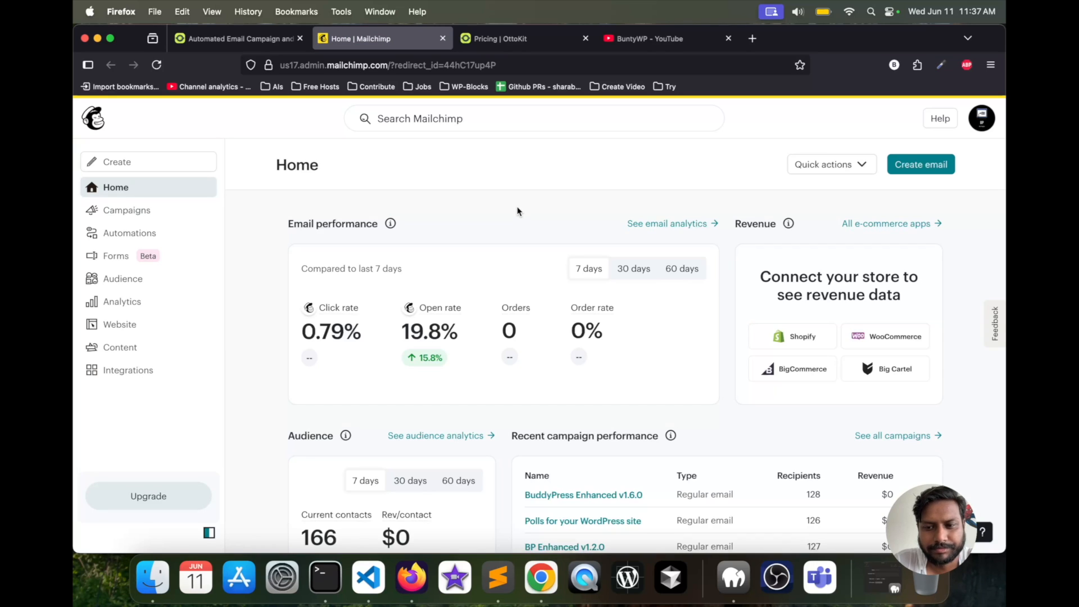
{"action": "left_click", "coordinate": [241, 38]}
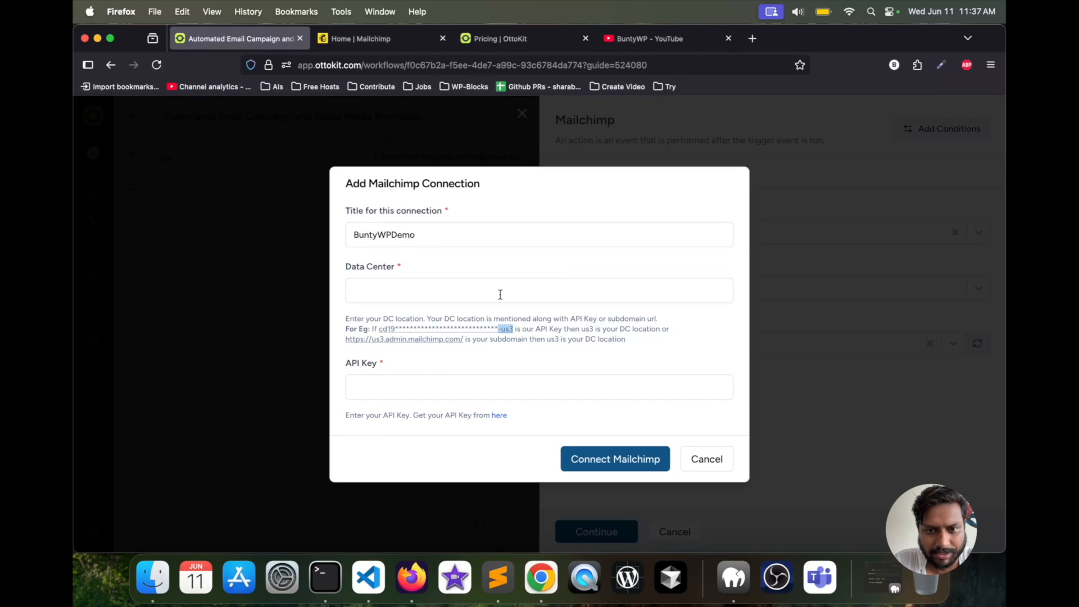
- Open the connection form's API key link in a new browser tab and find the Mailchimp account's API keys section
{"action": "right_click", "coordinate": [500, 417]}
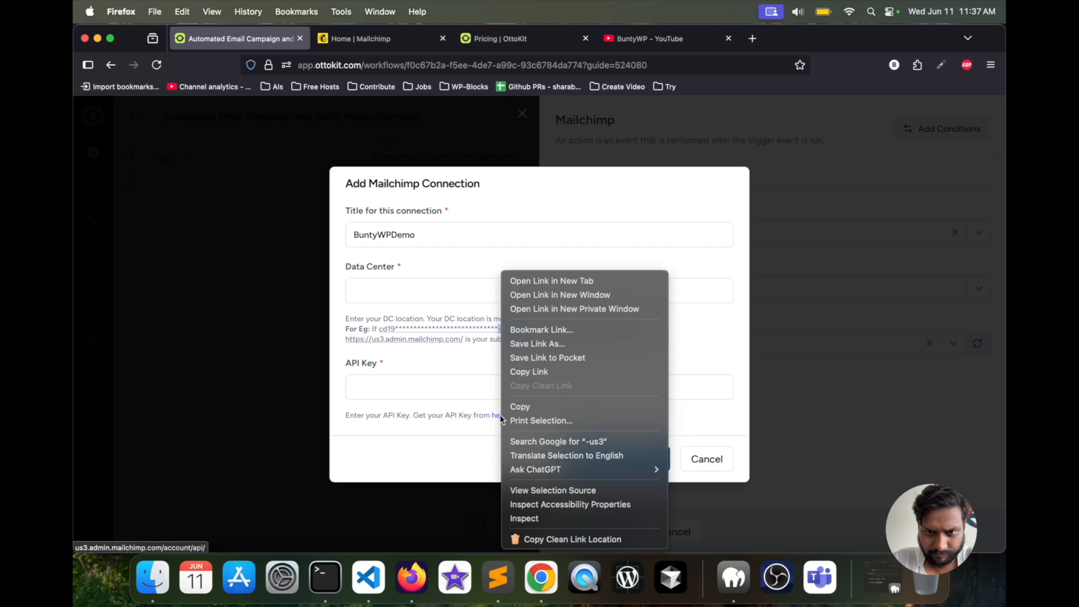
{"action": "left_click", "coordinate": [572, 281]}
{"action": "left_click", "coordinate": [380, 45]}
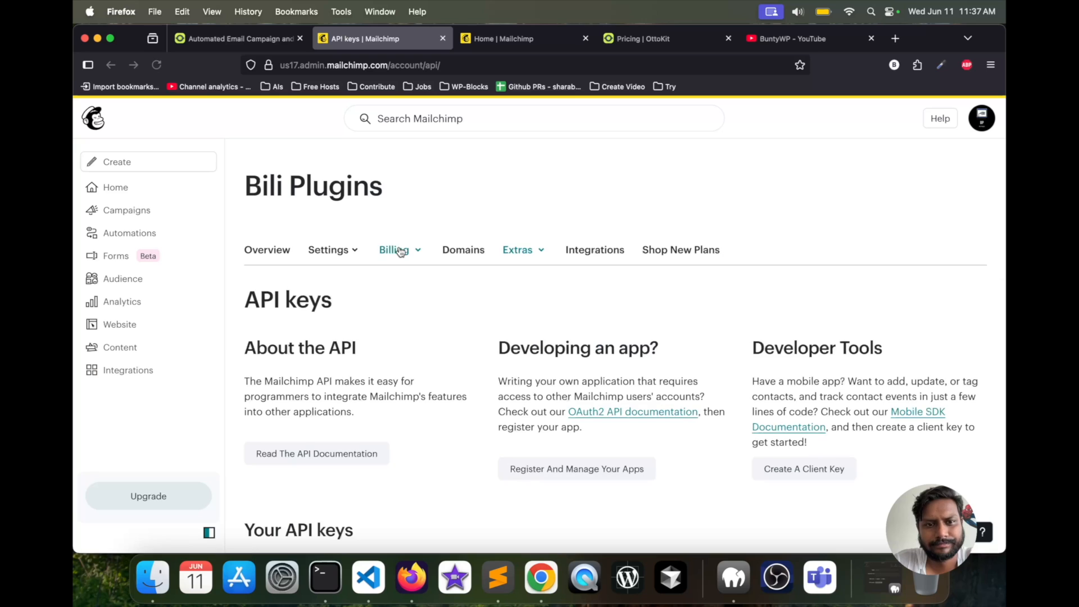
{"action": "scroll", "coordinate": [431, 302], "scroll_direction": "down", "scroll_amount": 10}
{"action": "scroll", "coordinate": [430, 303], "scroll_direction": "up", "scroll_amount": 2}
- Generate a new Mailchimp API key named "OttoKit test 2", copy it to the clipboard, and finish the key creation
{"action": "left_click", "coordinate": [294, 321]}
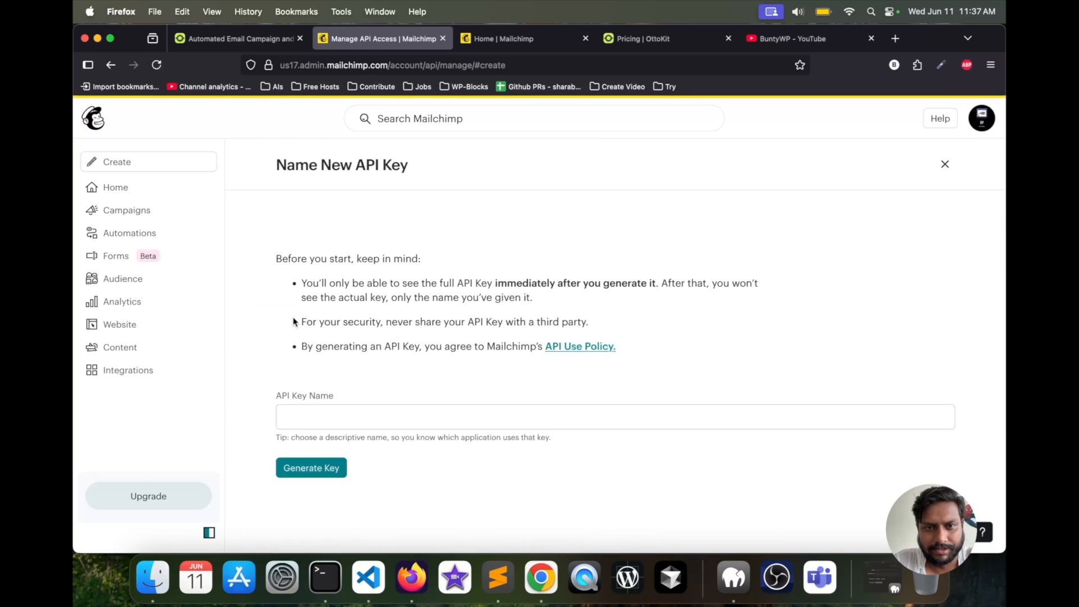
{"action": "left_click", "coordinate": [329, 413]}
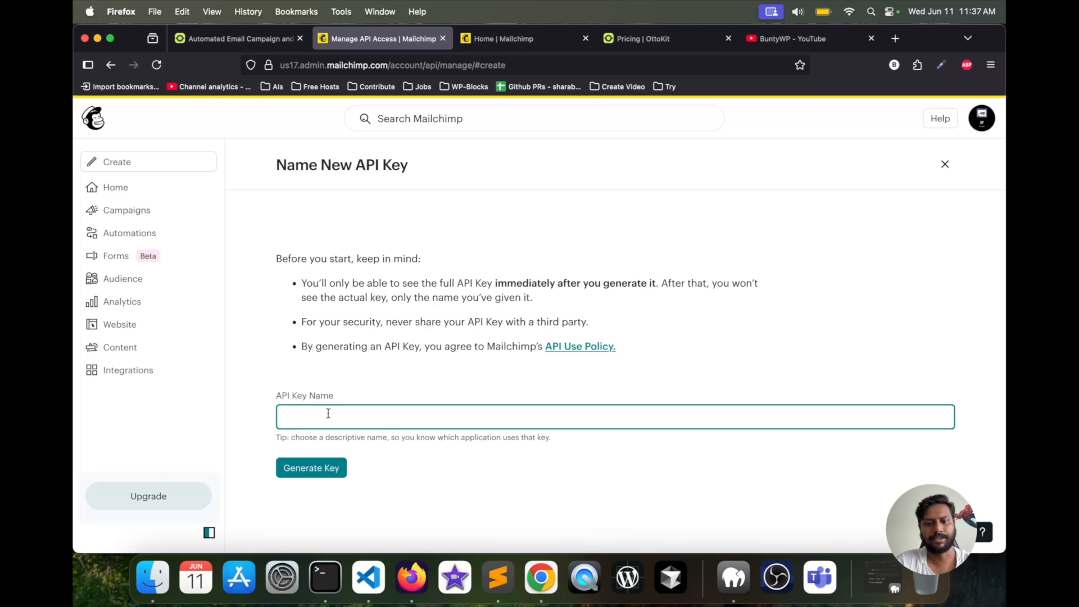
{"action": "type", "text": "OttoKit test 2"}
{"action": "left_click", "coordinate": [310, 469]}
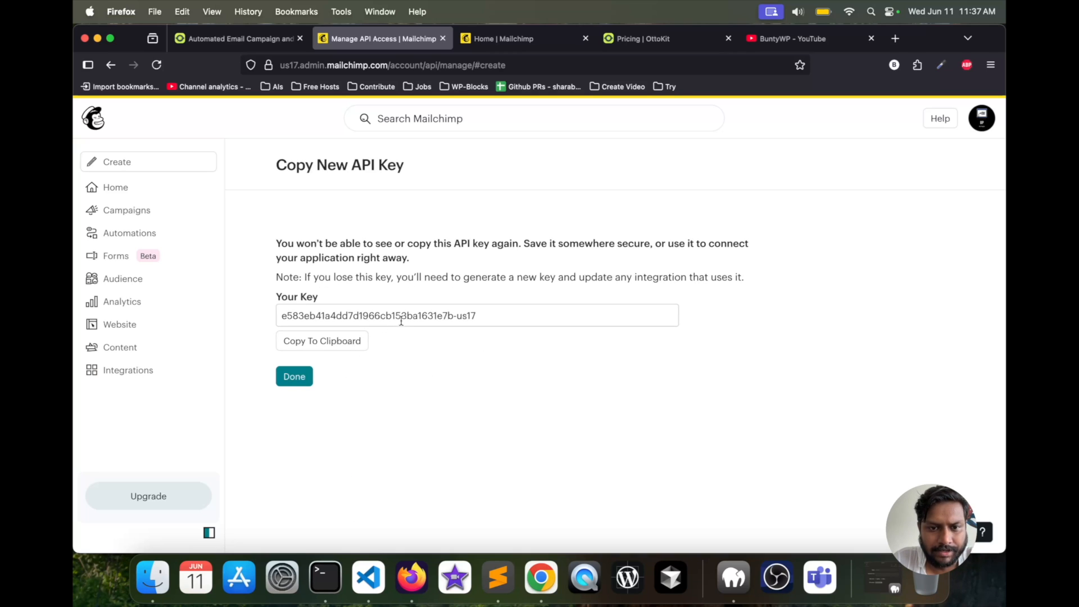
{"action": "left_click", "coordinate": [333, 342]}
{"action": "left_click", "coordinate": [308, 344]}
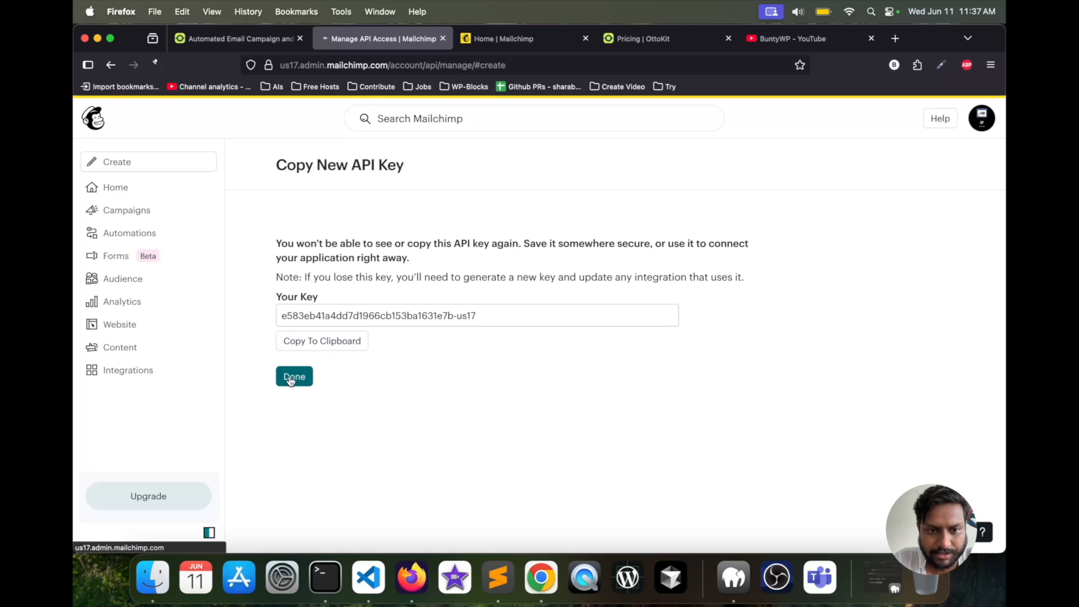
{"action": "left_click", "coordinate": [291, 377]}
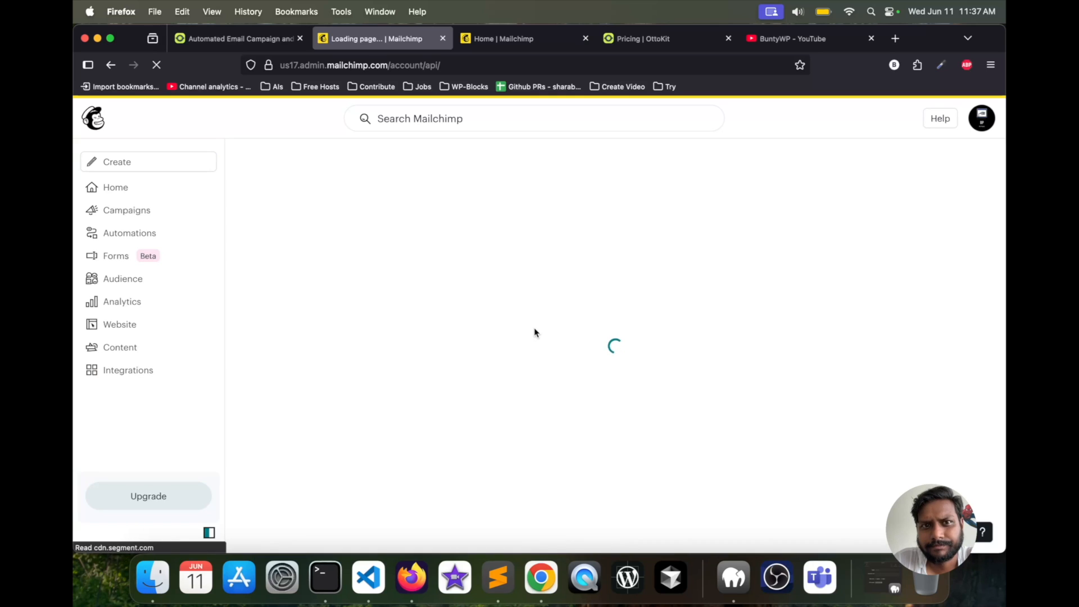
- Return to the OttoKit connection form and paste the copied Mailchimp key into the API Key field
{"action": "left_click", "coordinate": [250, 37]}
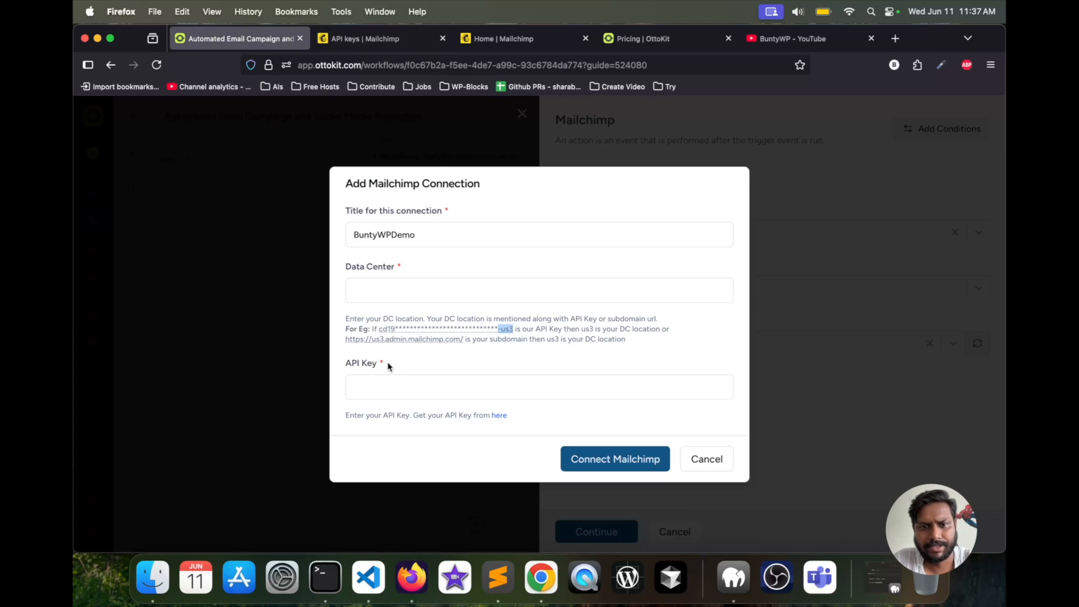
{"action": "left_click", "coordinate": [384, 386]}
{"action": "key", "text": "super+v"}
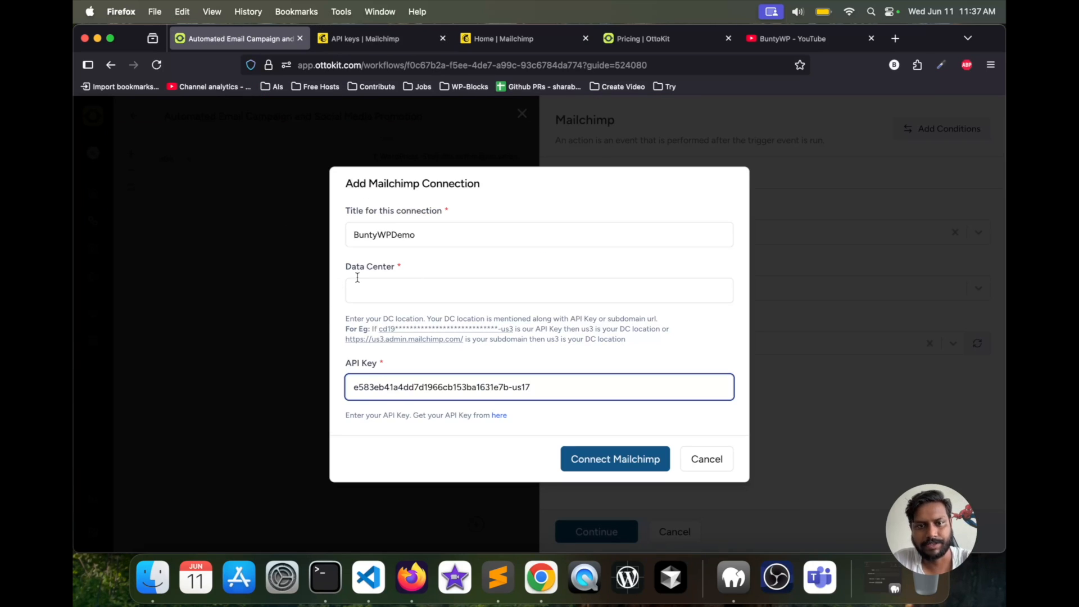
- Copy the data center code us17 from Mailchimp's API keys list into the form's Data Center field and connect Mailchimp
{"action": "left_click", "coordinate": [392, 35]}
{"action": "scroll", "coordinate": [474, 262], "scroll_direction": "down", "scroll_amount": 5}
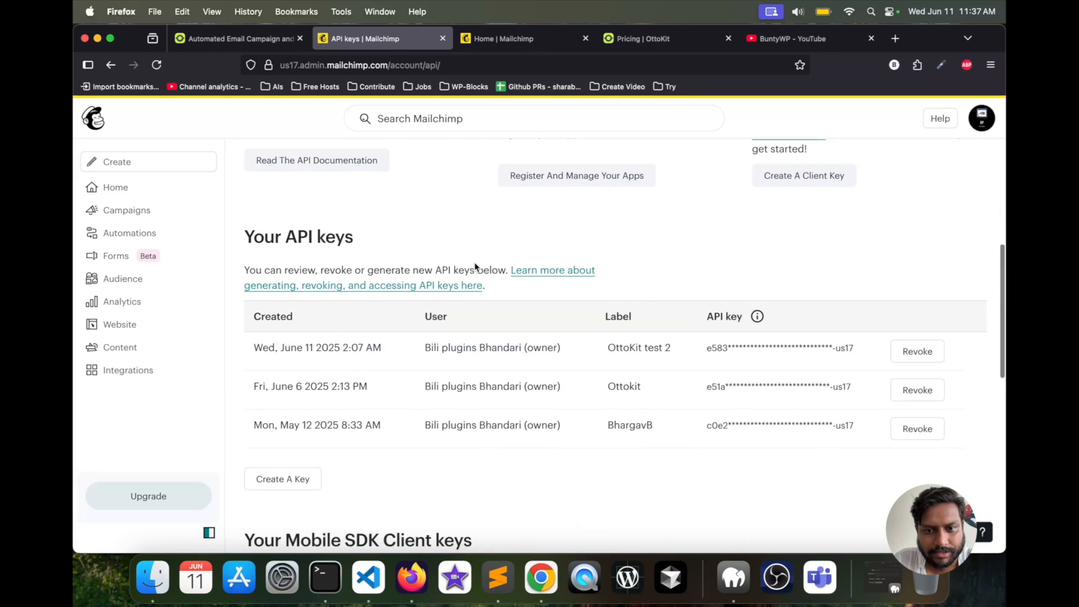
{"action": "scroll", "coordinate": [475, 267], "scroll_direction": "down", "scroll_amount": 2}
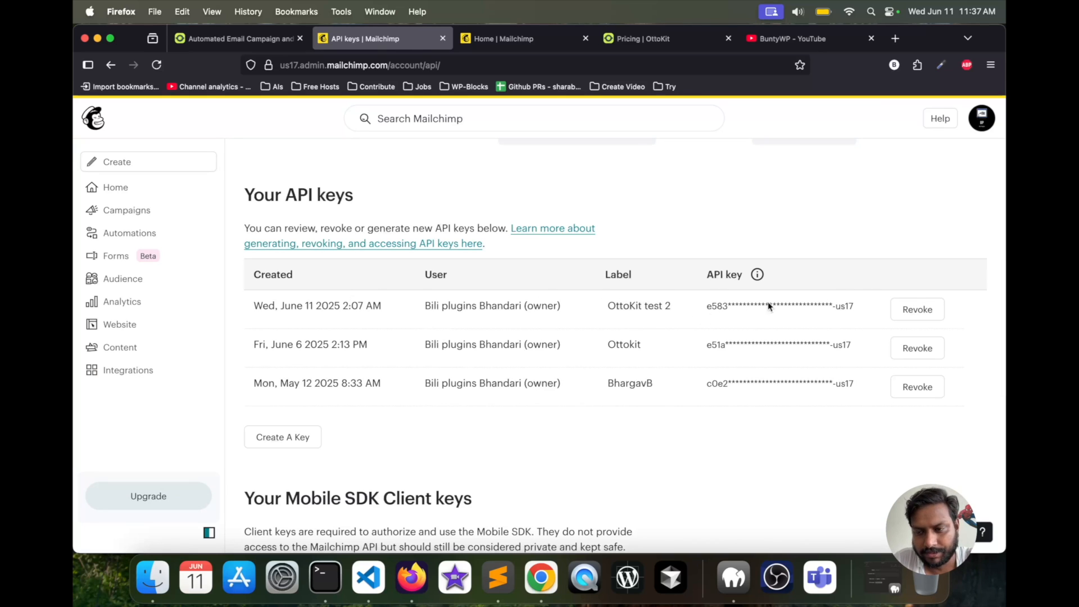
{"action": "double_click", "coordinate": [852, 308]}
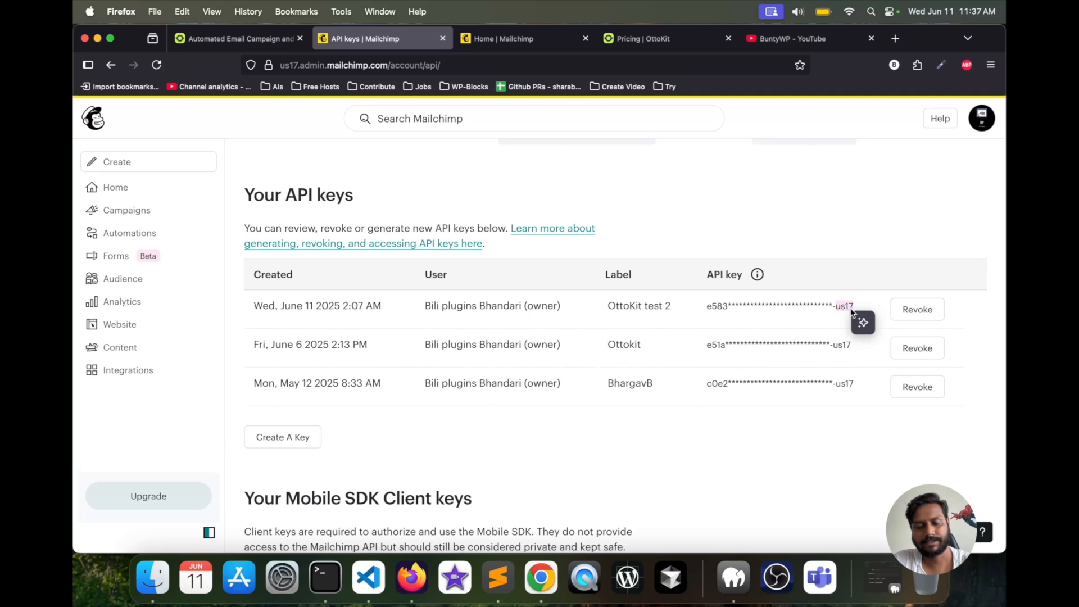
{"action": "left_click", "coordinate": [256, 38]}
{"action": "left_click", "coordinate": [377, 299]}
{"action": "key", "text": "super+v"}
{"action": "left_click", "coordinate": [631, 458]}
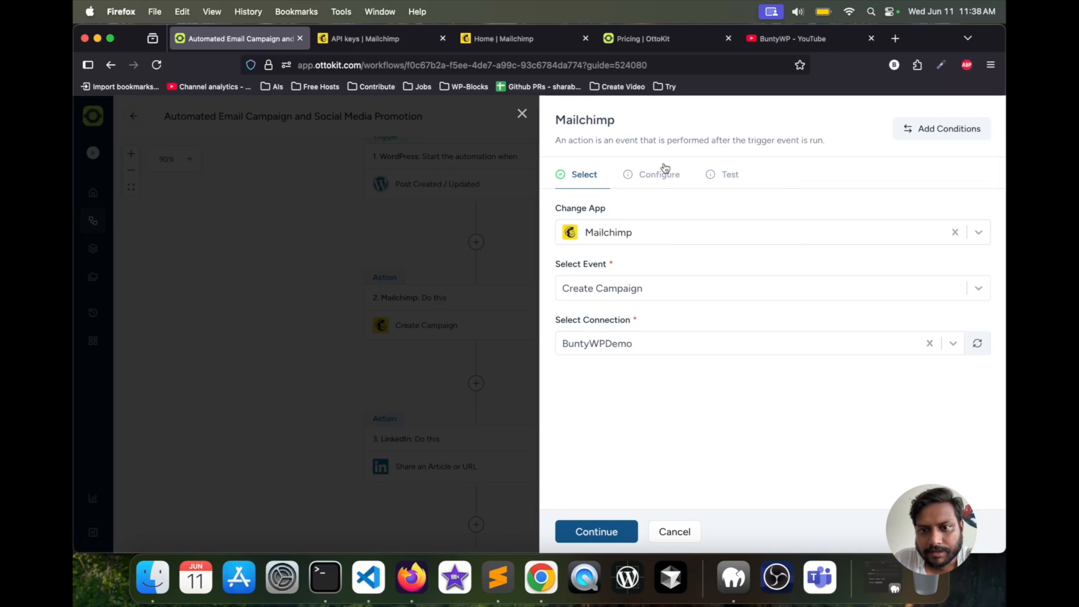
- Proceed to the Create Campaign action's configuration and dismiss the setup hint covering the dynamic data list
{"action": "left_click", "coordinate": [586, 533]}
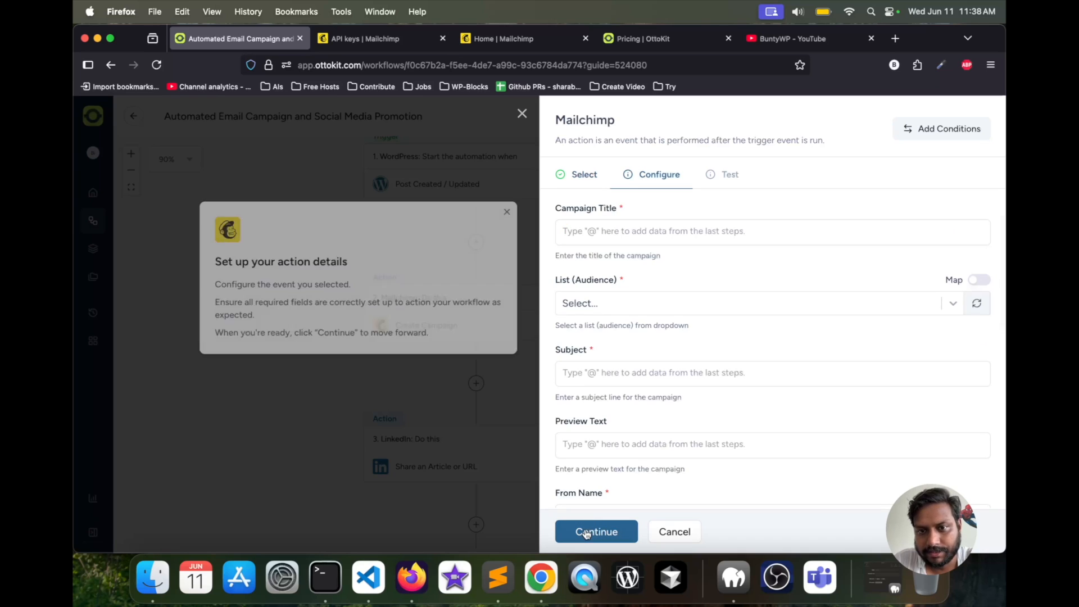
{"action": "left_click", "coordinate": [589, 239]}
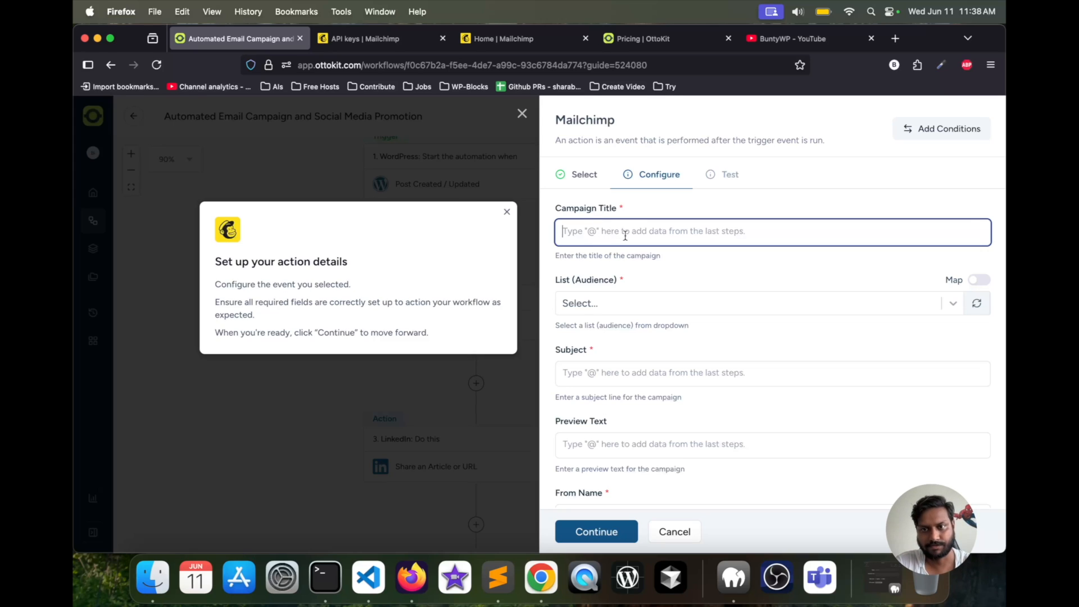
{"action": "type", "text": "@"}
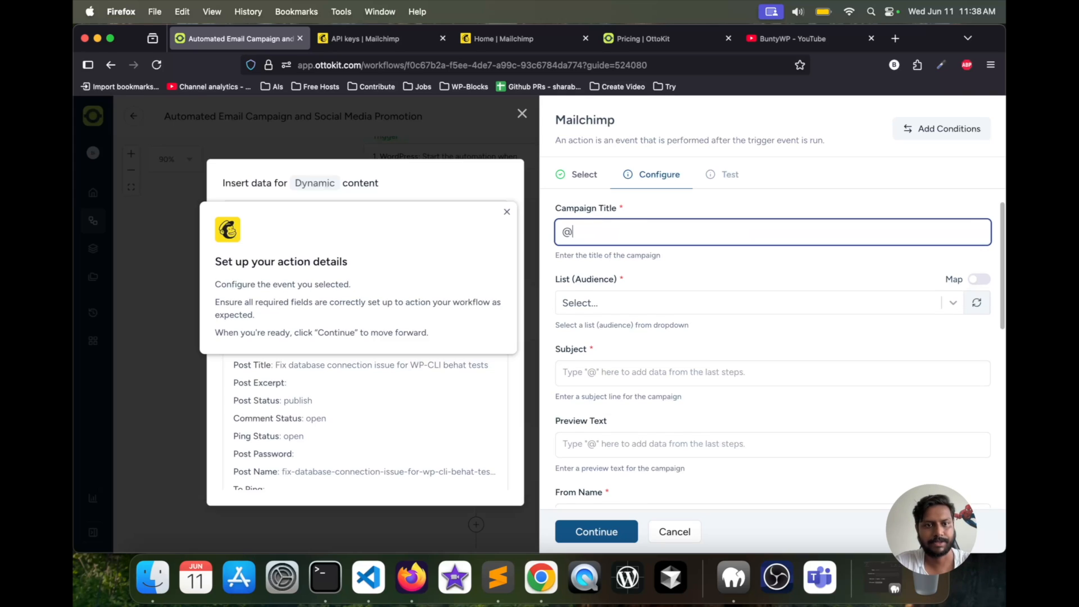
{"action": "left_click", "coordinate": [506, 212]}
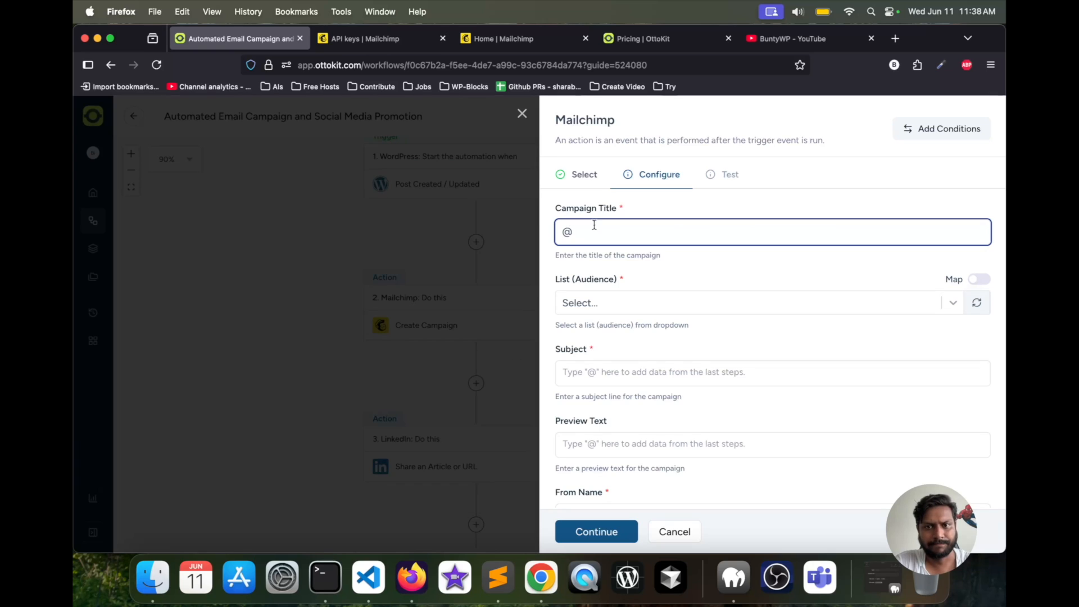
- Look through the WordPress post fields offered as dynamic content for the Campaign Title, leaving the title empty
{"action": "key", "text": "BackSpace"}
{"action": "type", "text": "@"}
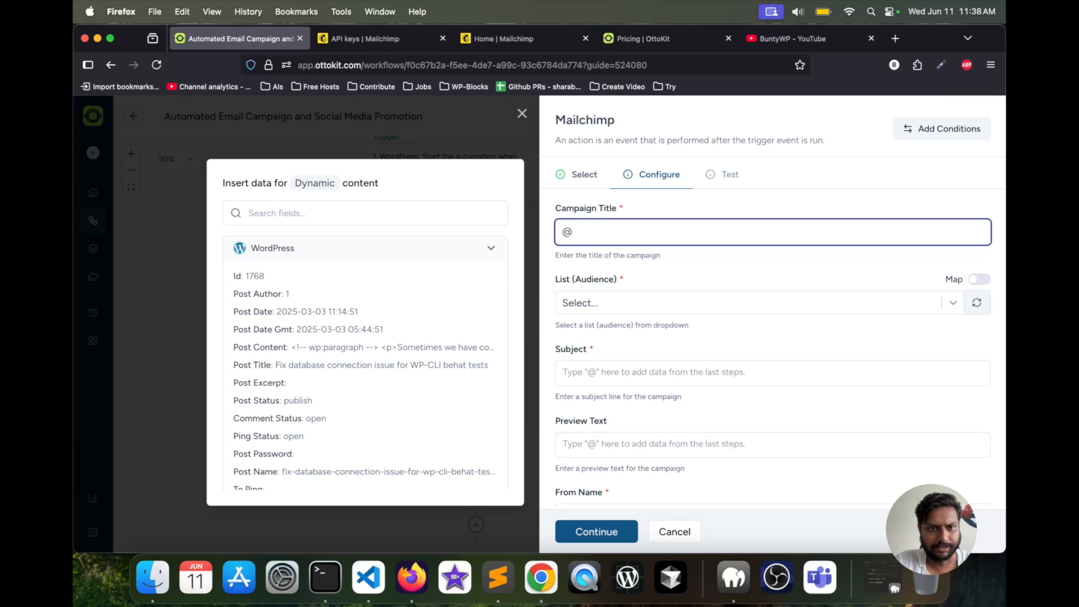
{"action": "scroll", "coordinate": [388, 344], "scroll_direction": "down", "scroll_amount": 15}
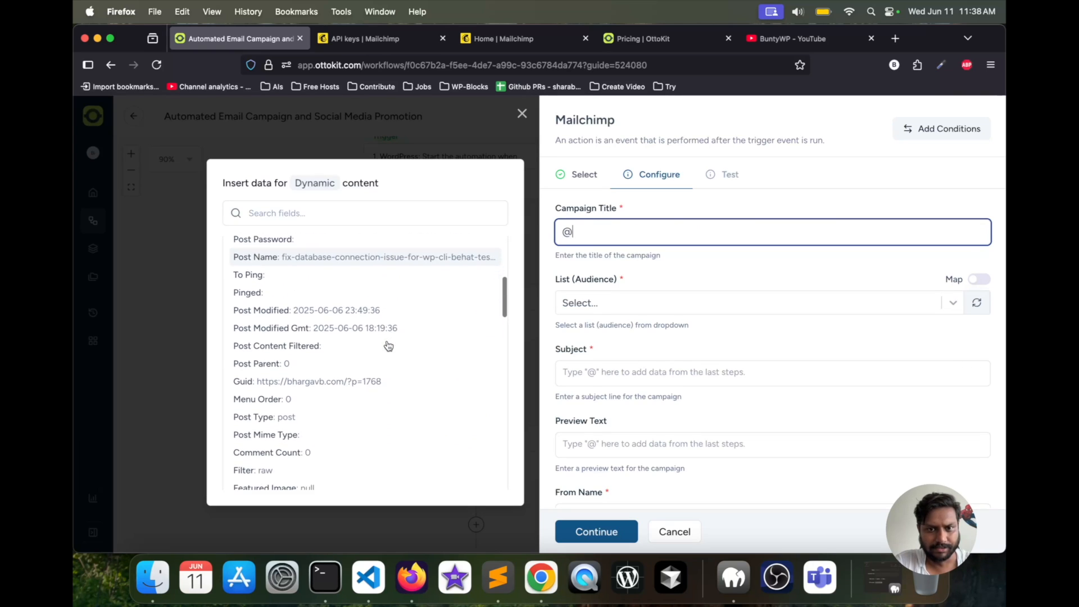
{"action": "scroll", "coordinate": [388, 345], "scroll_direction": "down", "scroll_amount": 10}
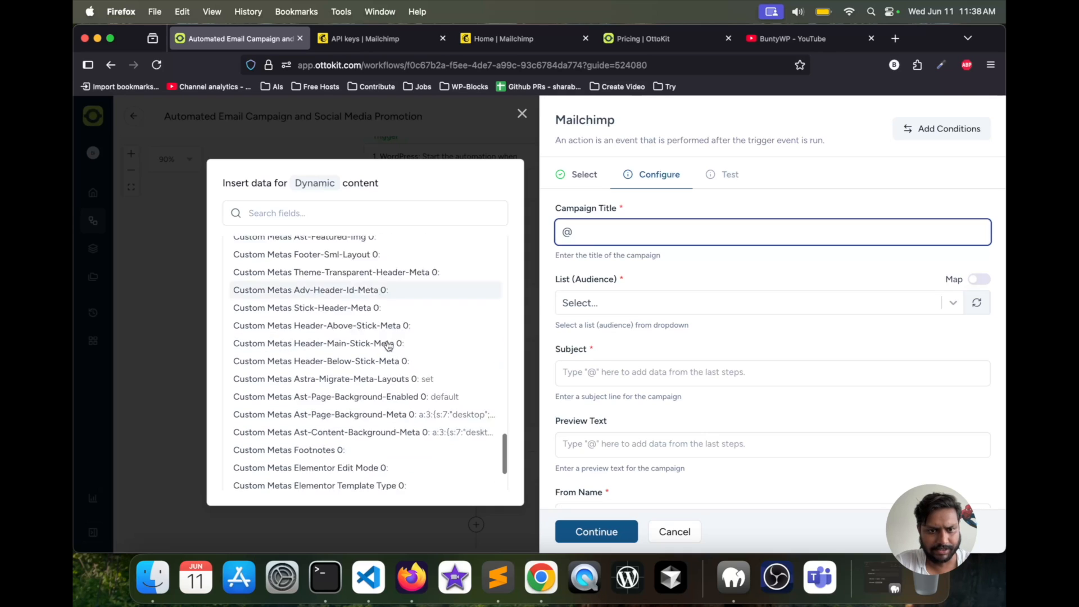
{"action": "scroll", "coordinate": [388, 345], "scroll_direction": "up", "scroll_amount": 15}
{"action": "left_click", "coordinate": [590, 222]}
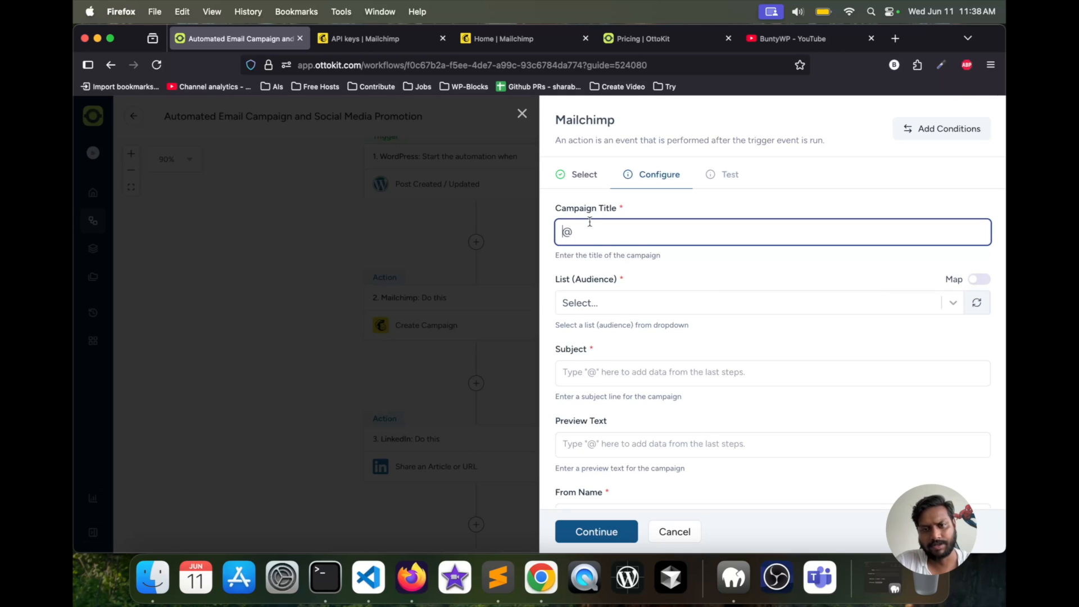
{"action": "key", "text": "BackSpace"}
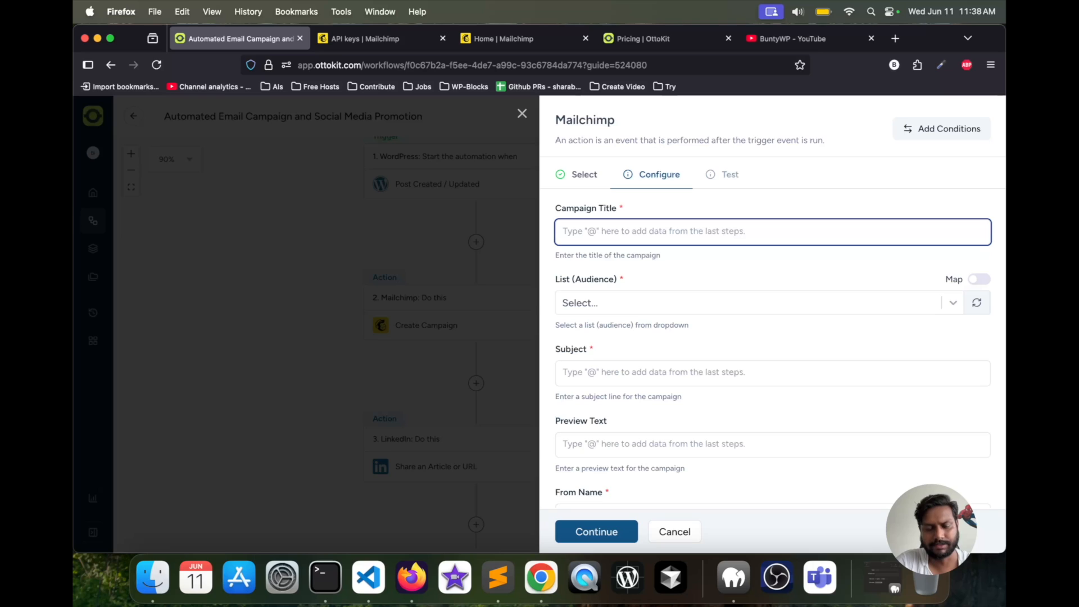
- Enter "ButnyWP OttoKit" as the campaign title and choose Bili Plugins as the audience list
{"action": "type", "text": "B"}
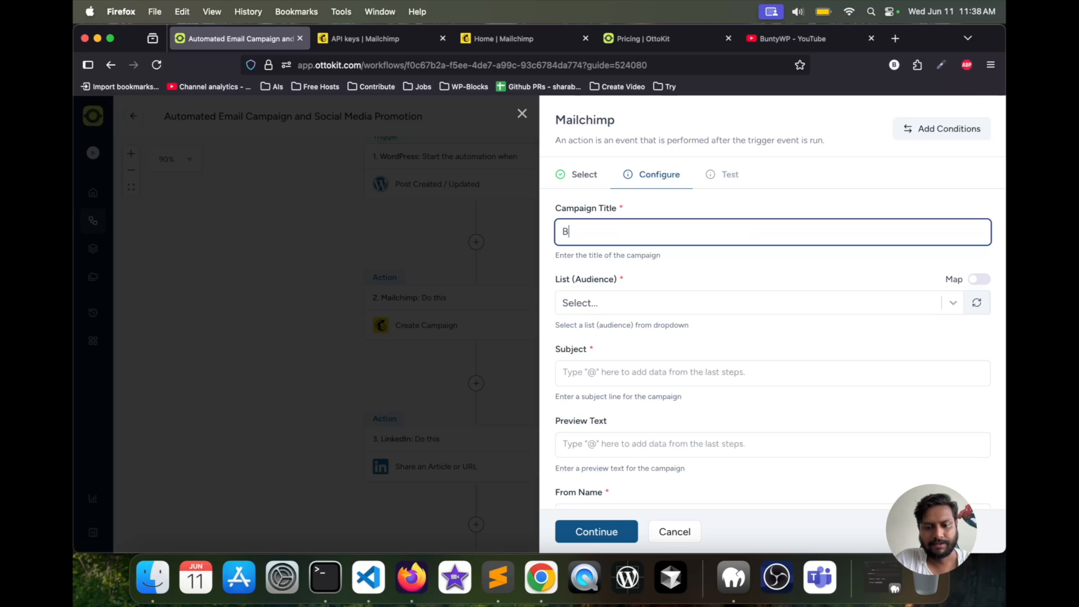
{"action": "type", "text": "utnywp "}
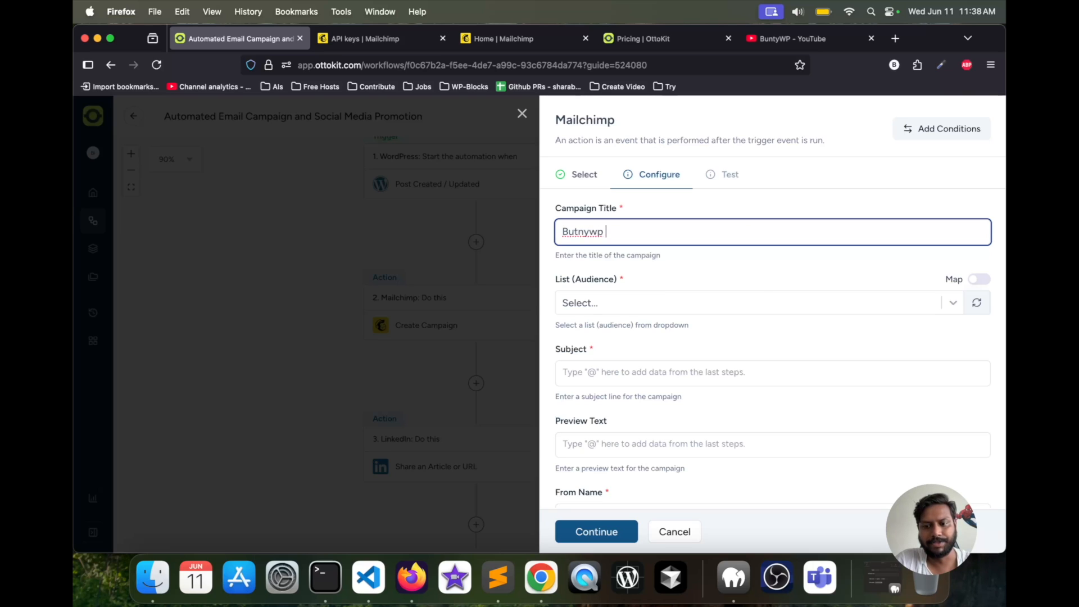
{"action": "type", "text": "otoot"}
{"action": "key", "text": "BackSpace"}
{"action": "key", "text": "BackSpace"}
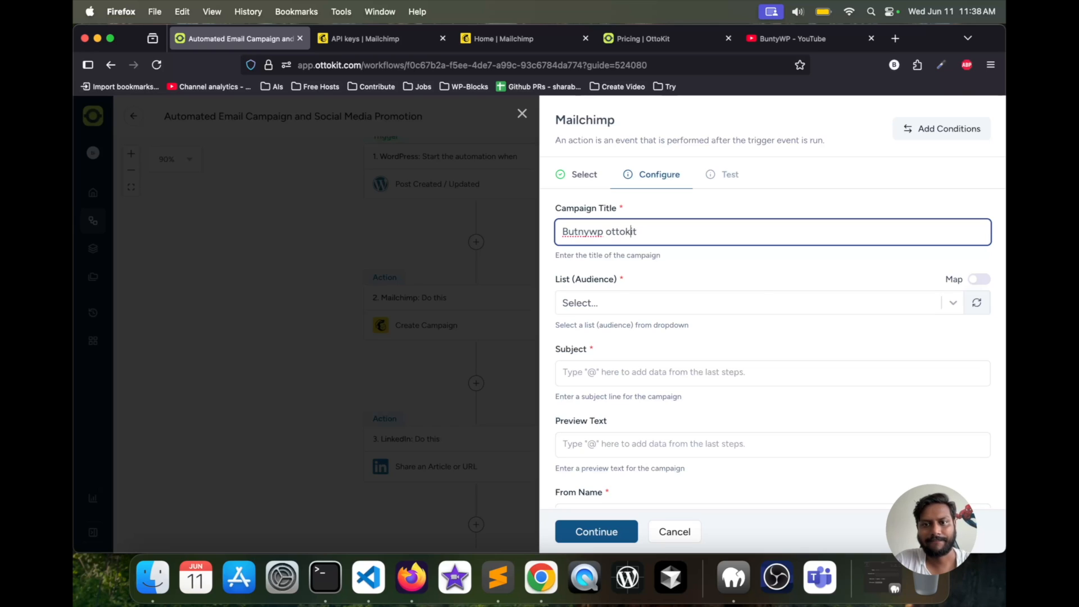
{"action": "key", "text": "Left"}
{"action": "key", "text": "Left"}
{"action": "key", "text": "Left"}
{"action": "key", "text": "BackSpace"}
{"action": "key", "text": "BackSpace"}
{"action": "type", "text": "WP"}
{"action": "key", "text": "Right"}
{"action": "key", "text": "Right"}
{"action": "key", "text": "BackSpace"}
{"action": "type", "text": "O"}
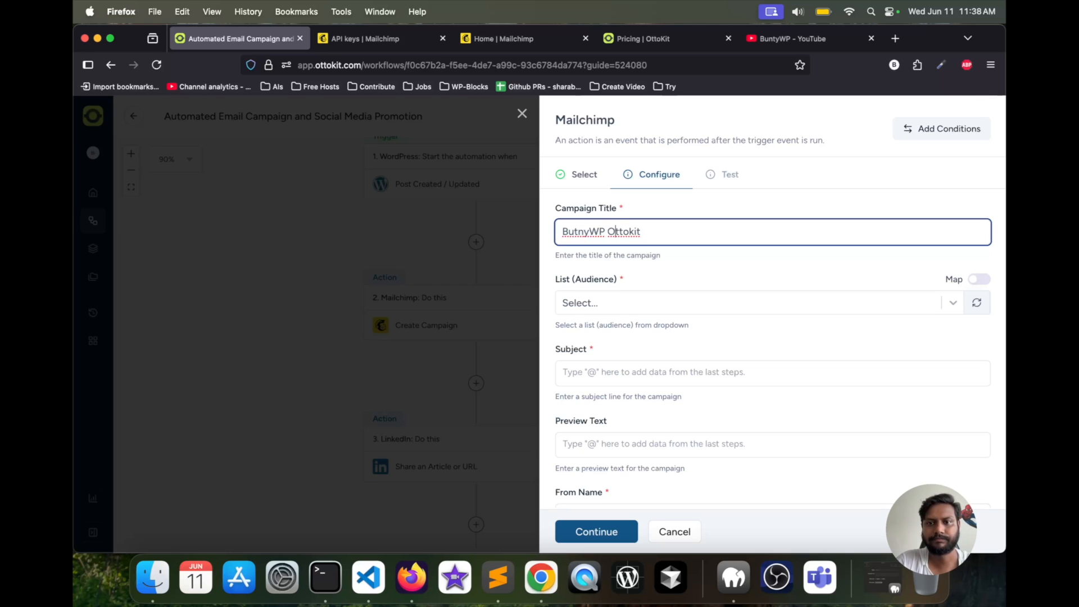
{"action": "key", "text": "BackSpace"}
{"action": "type", "text": "K"}
{"action": "left_click", "coordinate": [632, 261]}
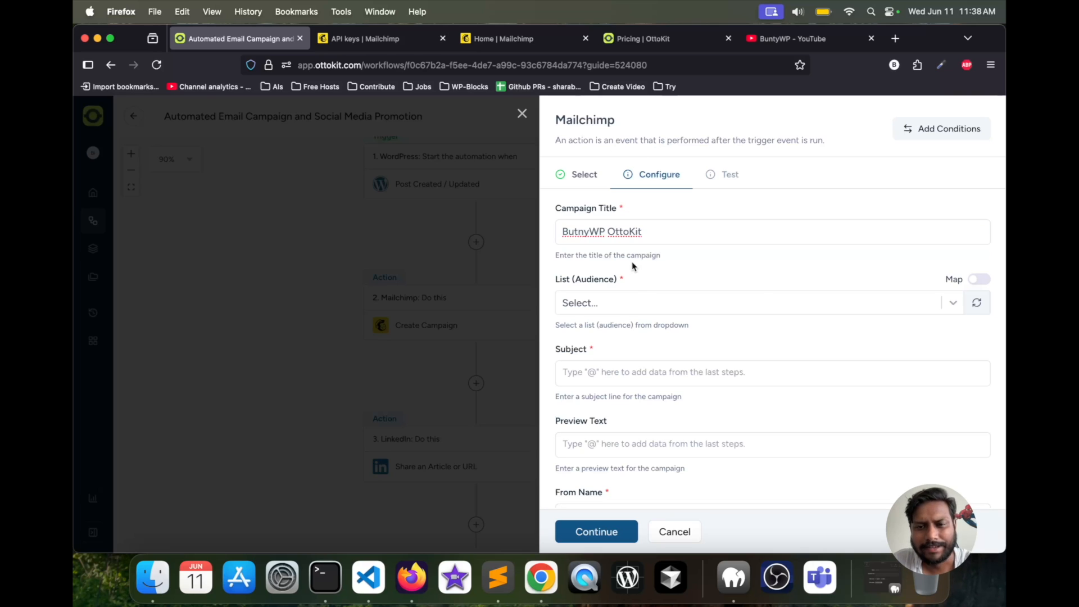
{"action": "left_click", "coordinate": [646, 302]}
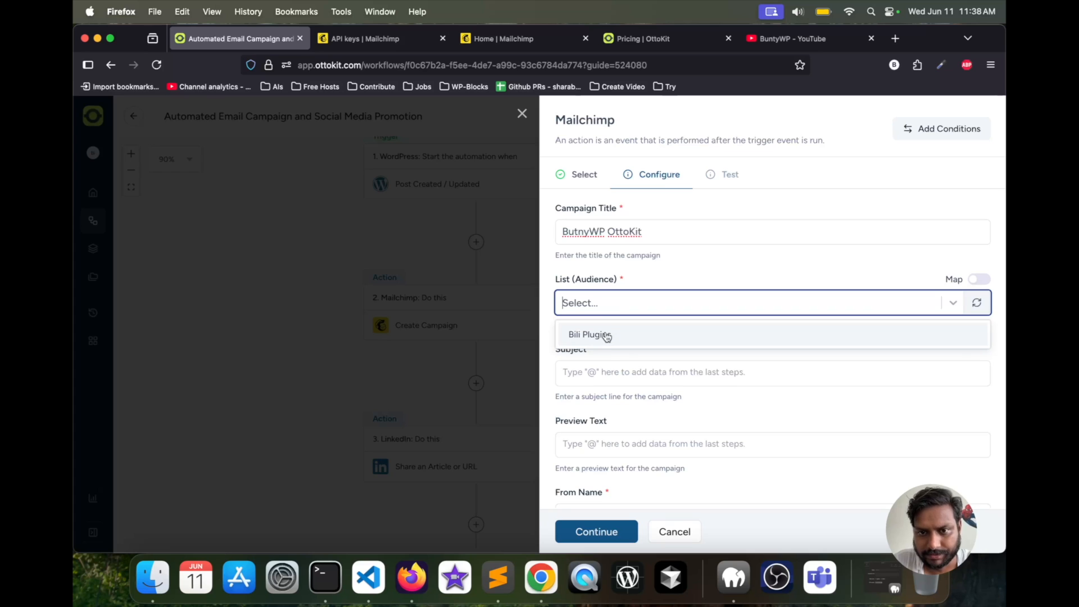
{"action": "left_click", "coordinate": [606, 336]}
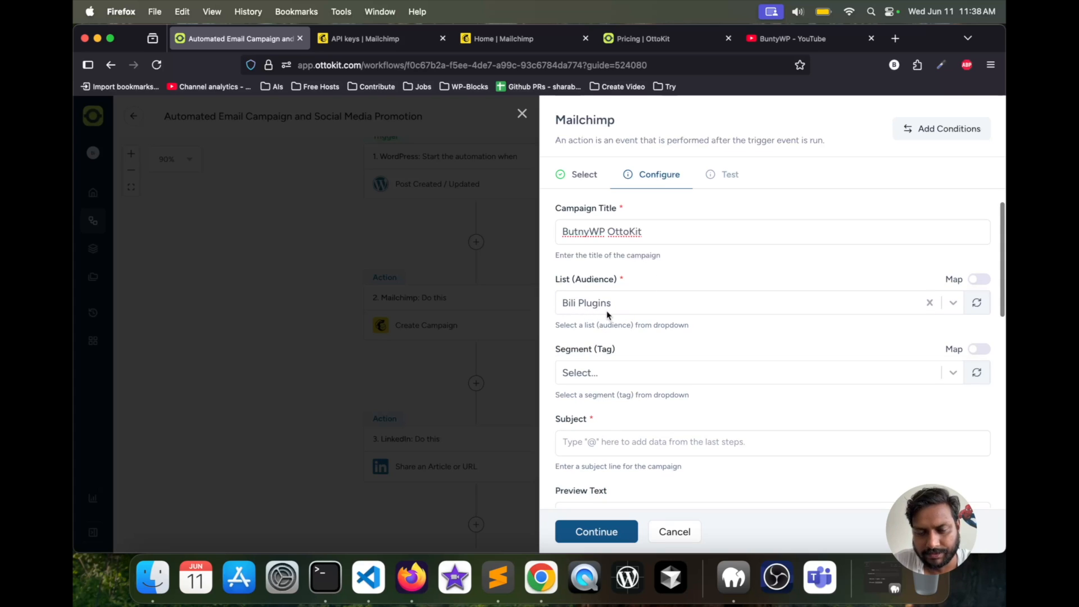
- Check the audience name on Mailchimp's Audience contacts page and return to the OttoKit workflow
{"action": "left_click", "coordinate": [493, 40]}
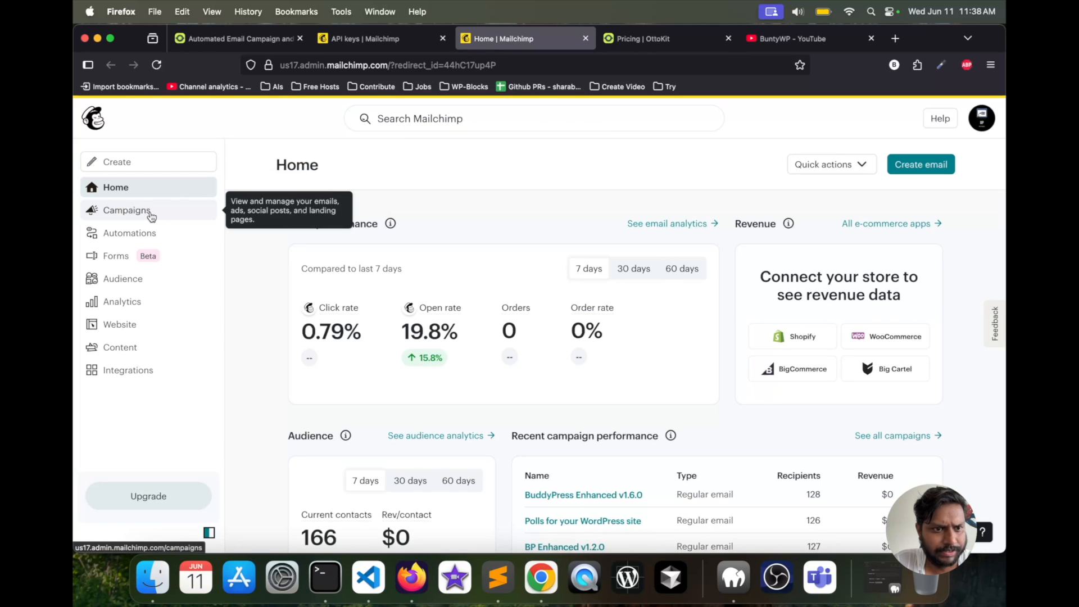
{"action": "left_click", "coordinate": [132, 279]}
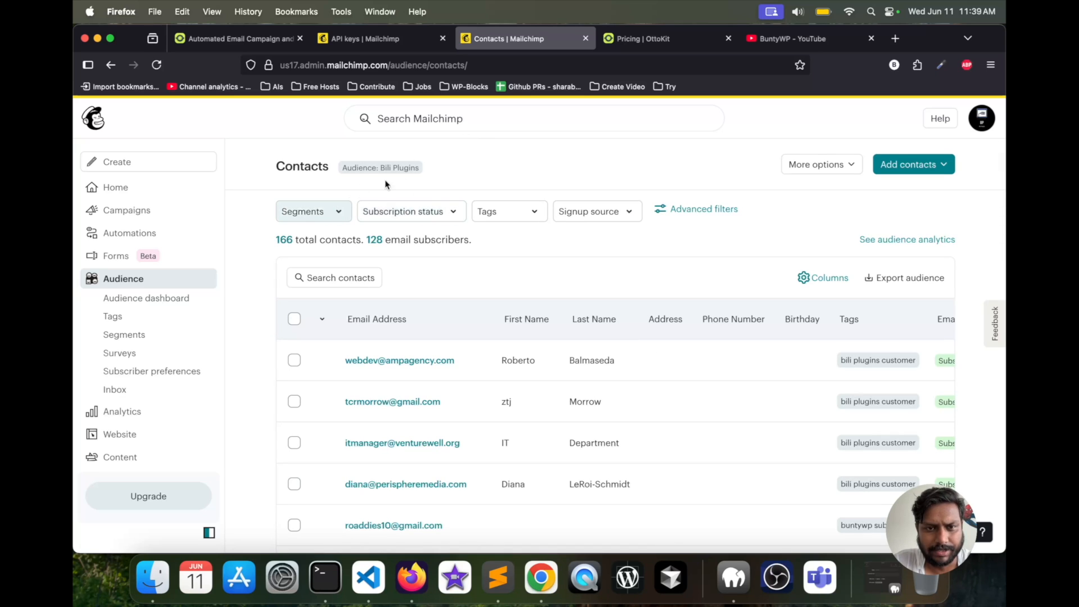
{"action": "left_click_drag", "start_coordinate": [380, 167], "coordinate": [420, 169]}
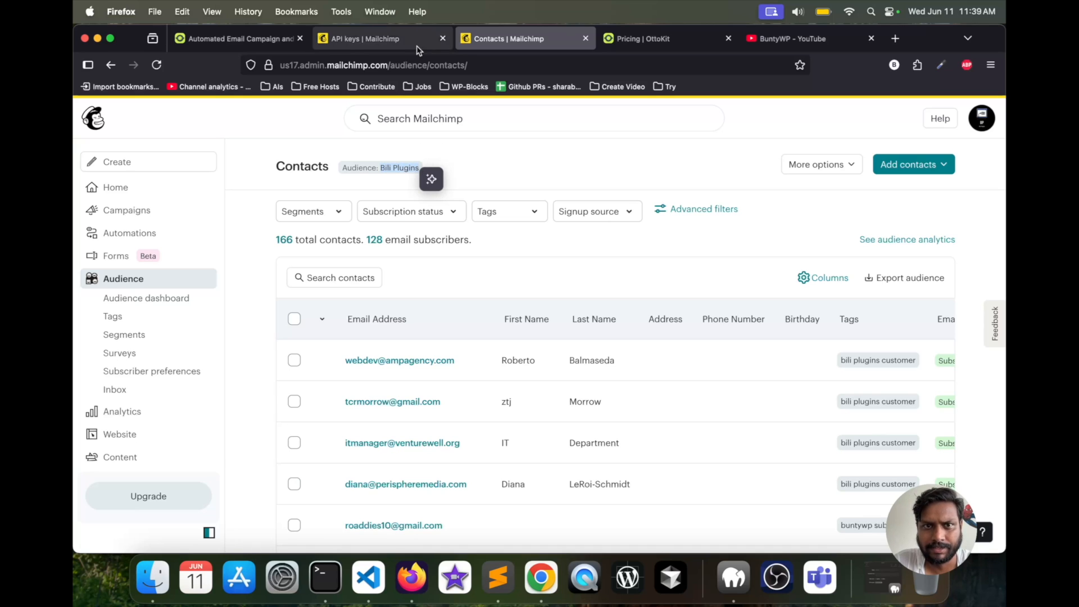
{"action": "left_click", "coordinate": [396, 45]}
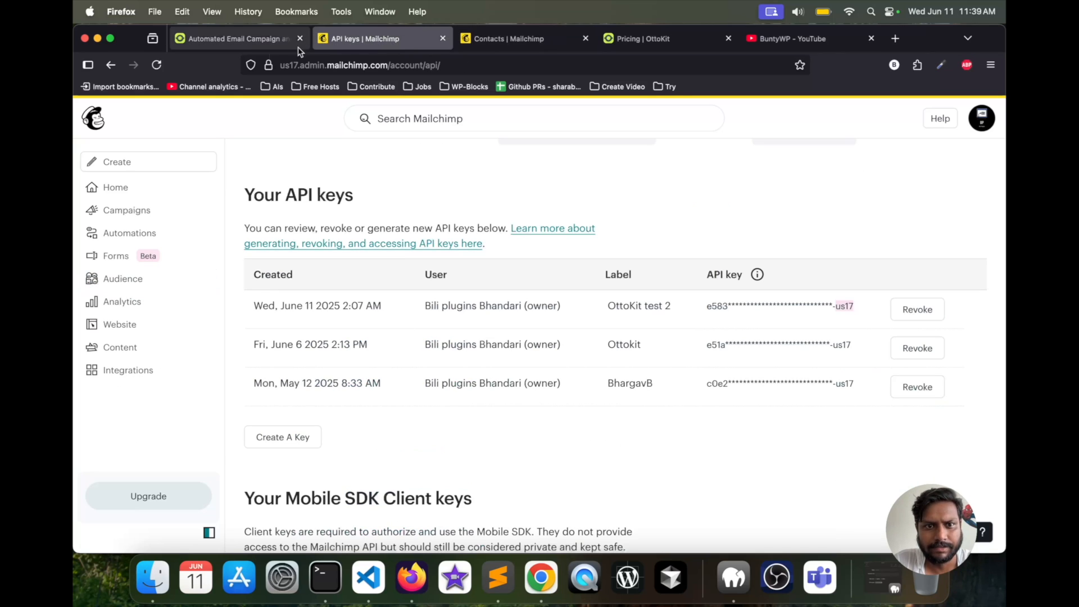
{"action": "left_click", "coordinate": [236, 38]}
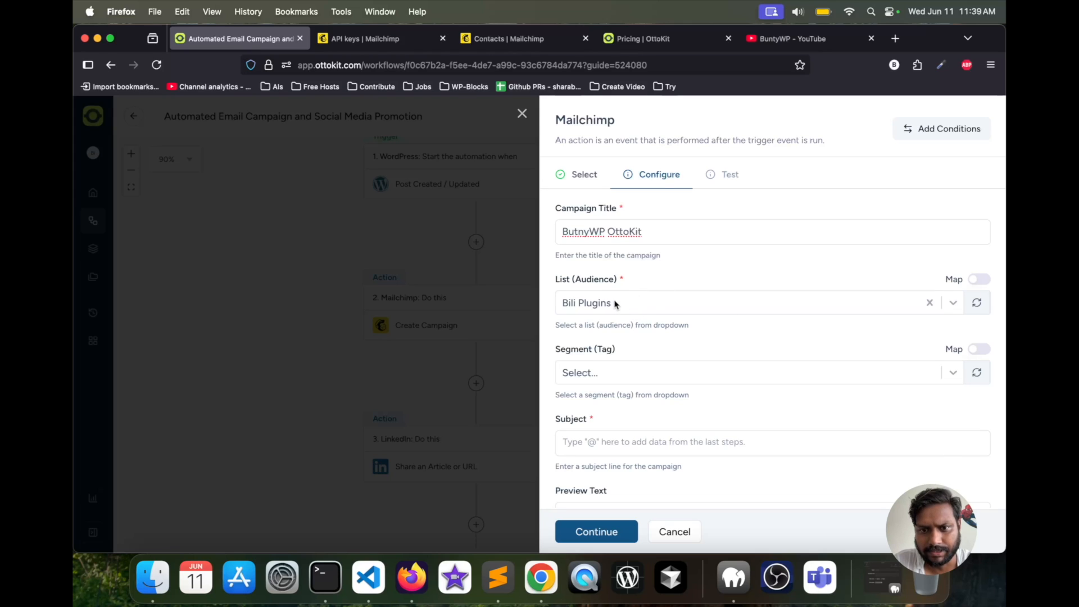
- Choose the "bili plugins customer" tag as the campaign's segment
{"action": "scroll", "coordinate": [615, 305], "scroll_direction": "down", "scroll_amount": 2}
{"action": "scroll", "coordinate": [615, 305], "scroll_direction": "down", "scroll_amount": 1}
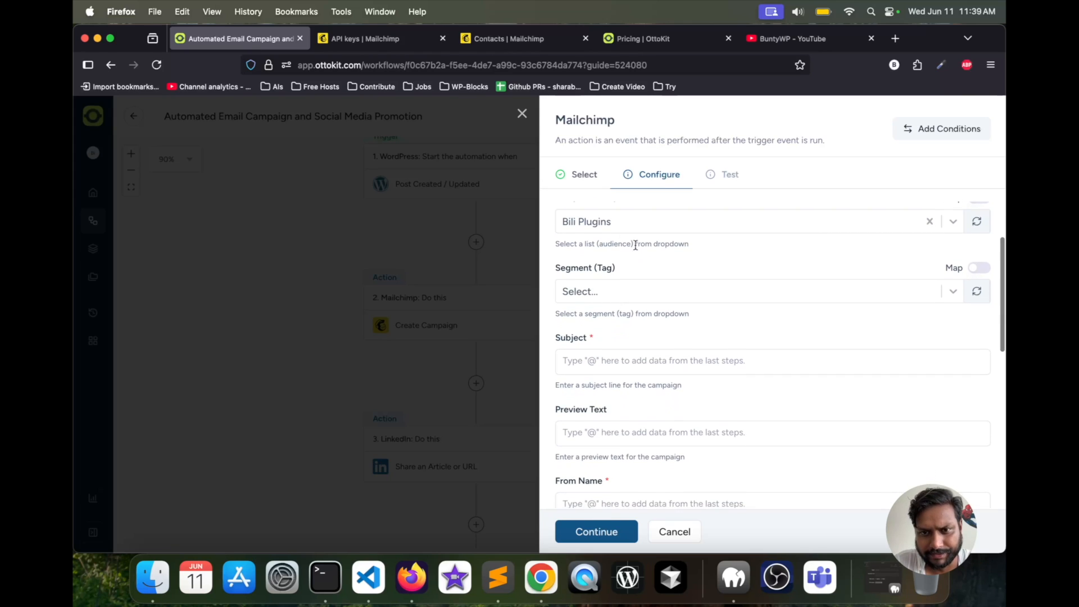
{"action": "left_click", "coordinate": [604, 292]}
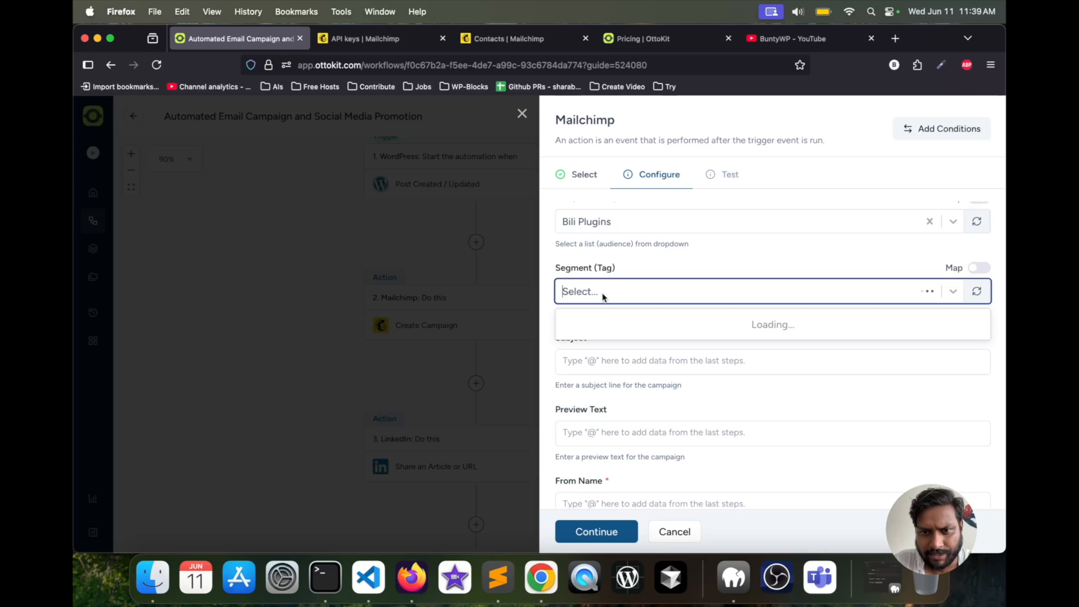
{"action": "left_click", "coordinate": [597, 319]}
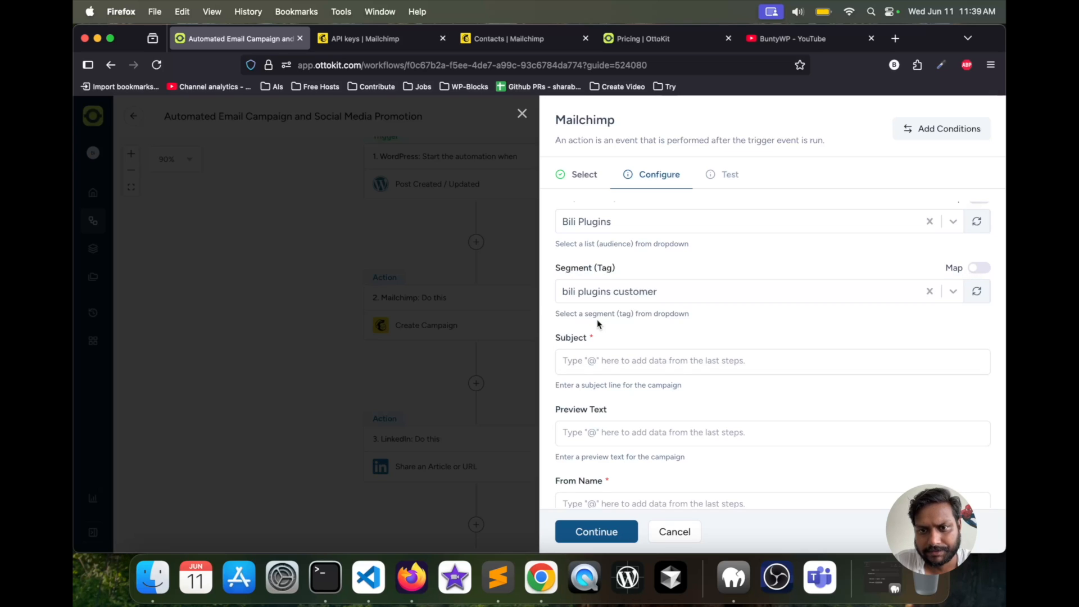
- Enter "BuntyWP OK Campaign" as the campaign's subject line
{"action": "scroll", "coordinate": [732, 309], "scroll_direction": "down", "scroll_amount": 3}
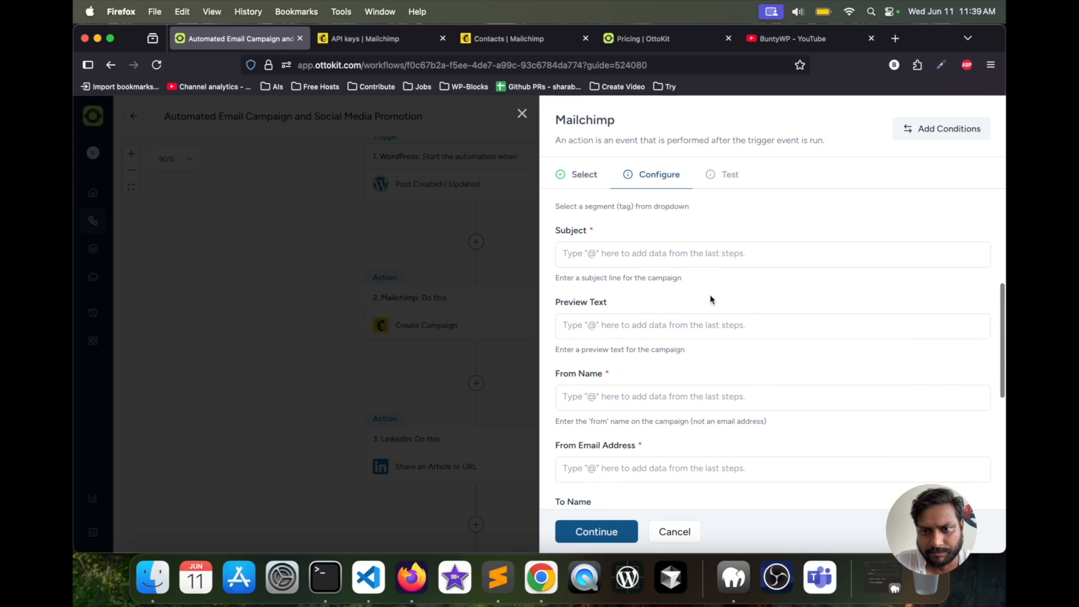
{"action": "left_click", "coordinate": [636, 257]}
{"action": "type", "text": "B"}
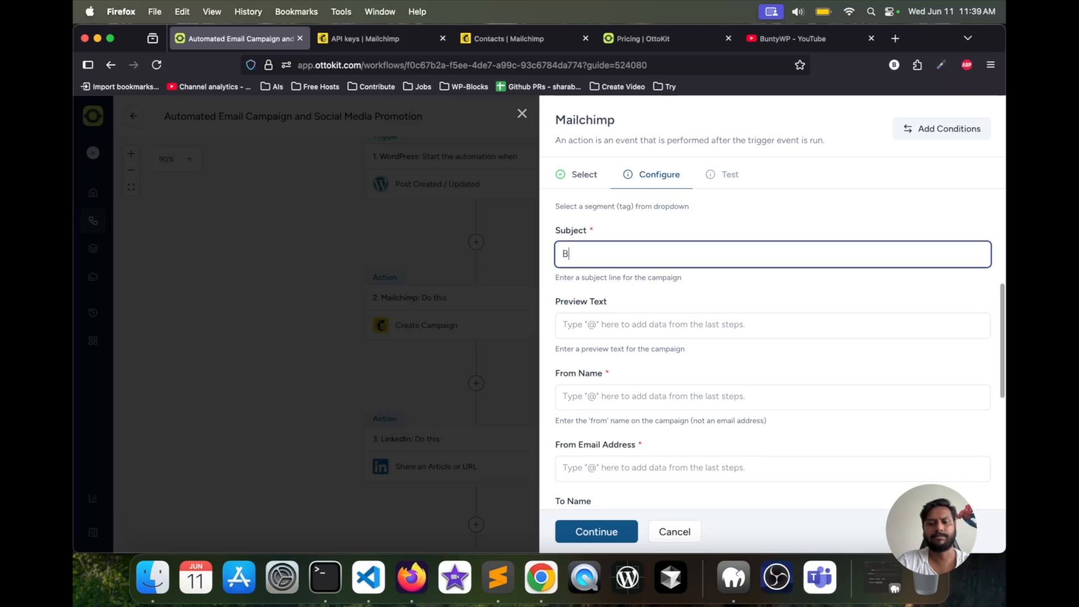
{"action": "type", "text": "utn"}
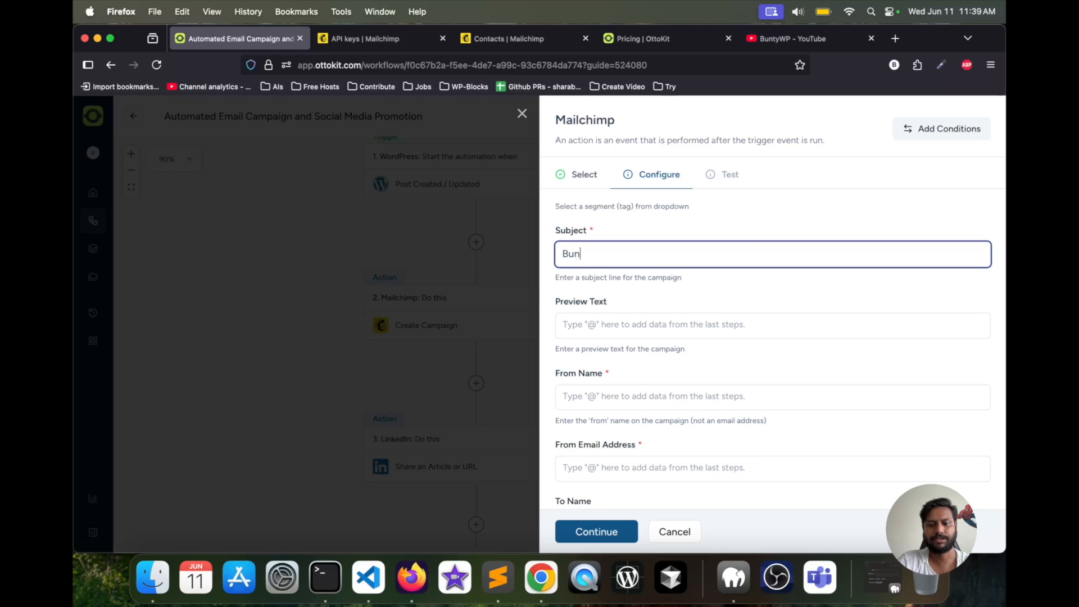
{"action": "type", "text": "tyWP "}
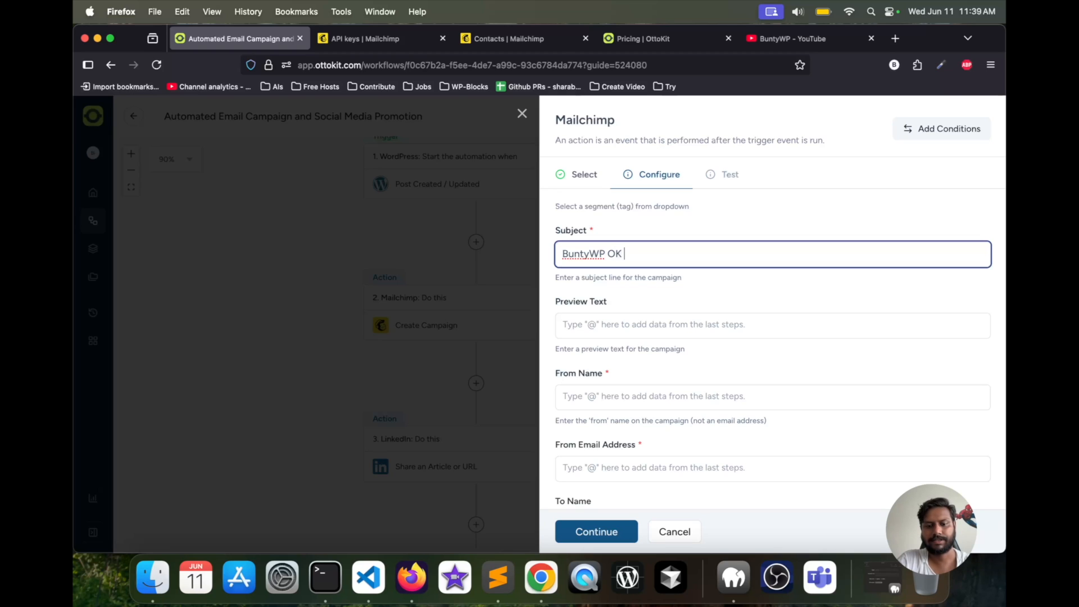
{"action": "type", "text": "OK Campaign"}
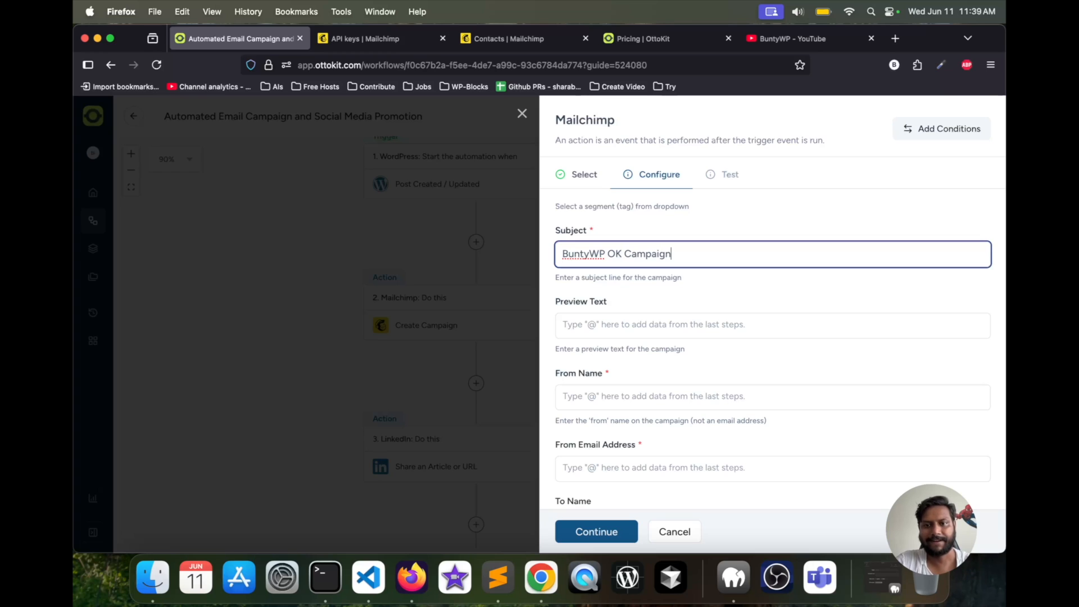
- Copy the subject line into the Preview Text and extend it to "BuntyWP OK Campaign preview text"
{"action": "left_click", "coordinate": [653, 332]}
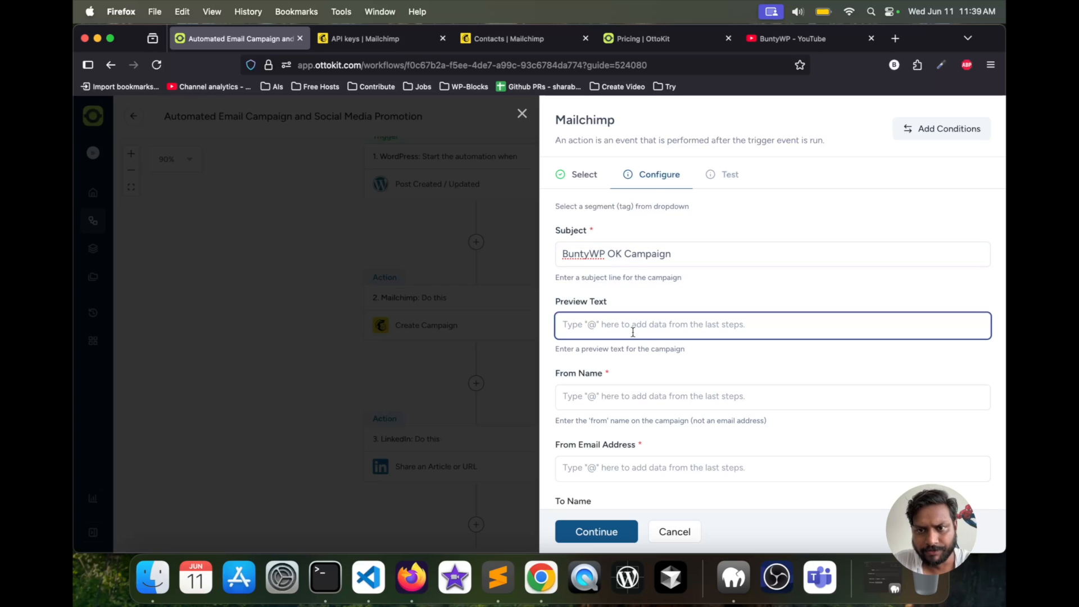
{"action": "triple_click", "coordinate": [676, 252]}
{"action": "key", "text": "cmd+c"}
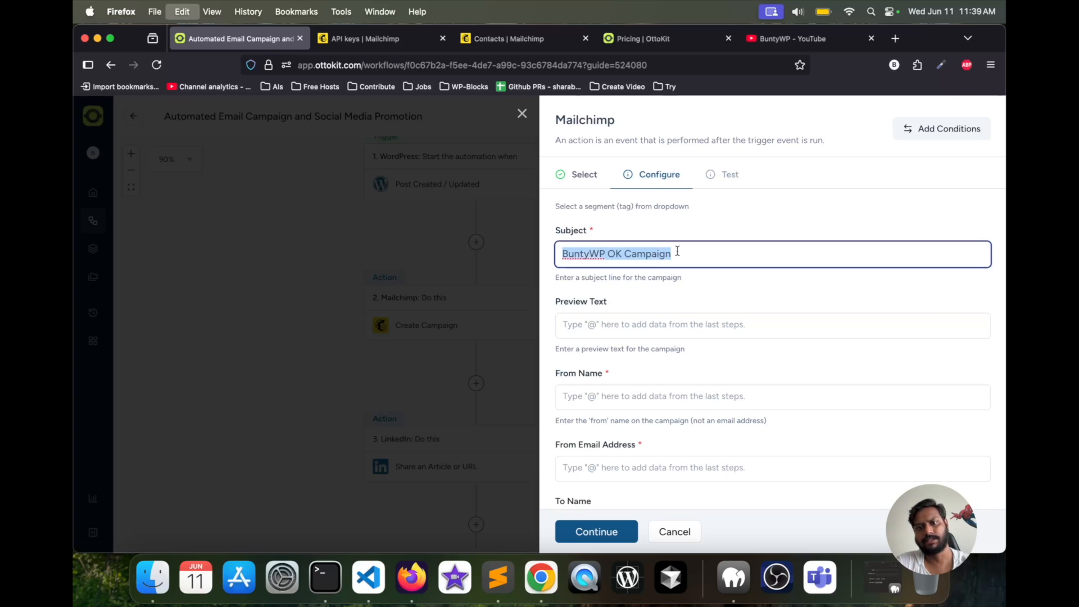
{"action": "left_click", "coordinate": [614, 323]}
{"action": "key", "text": "cmd+v"}
{"action": "type", "text": "prev"}
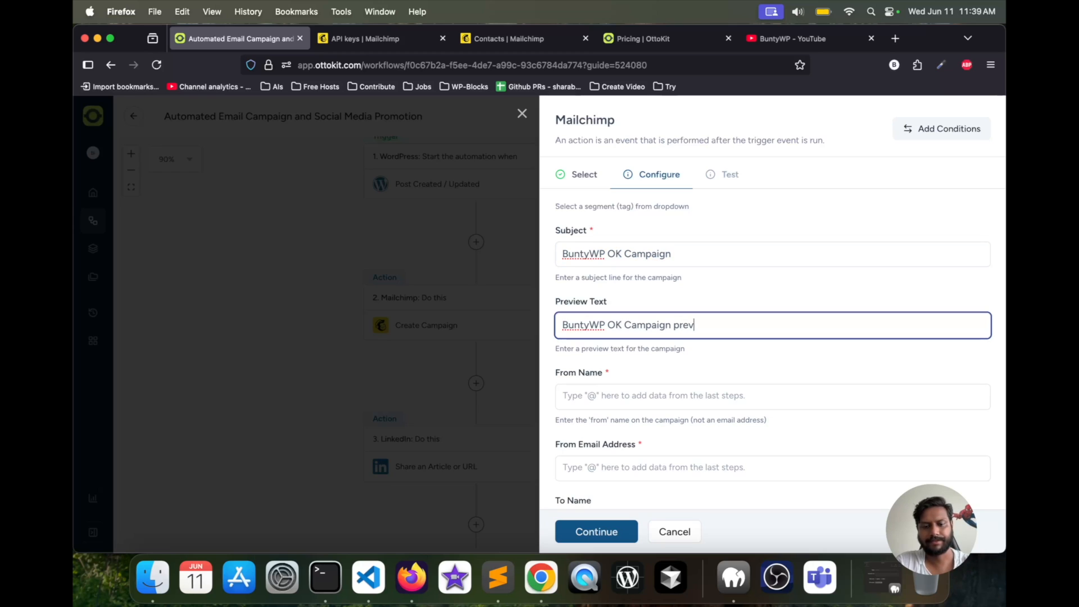
{"action": "type", "text": "iew text"}
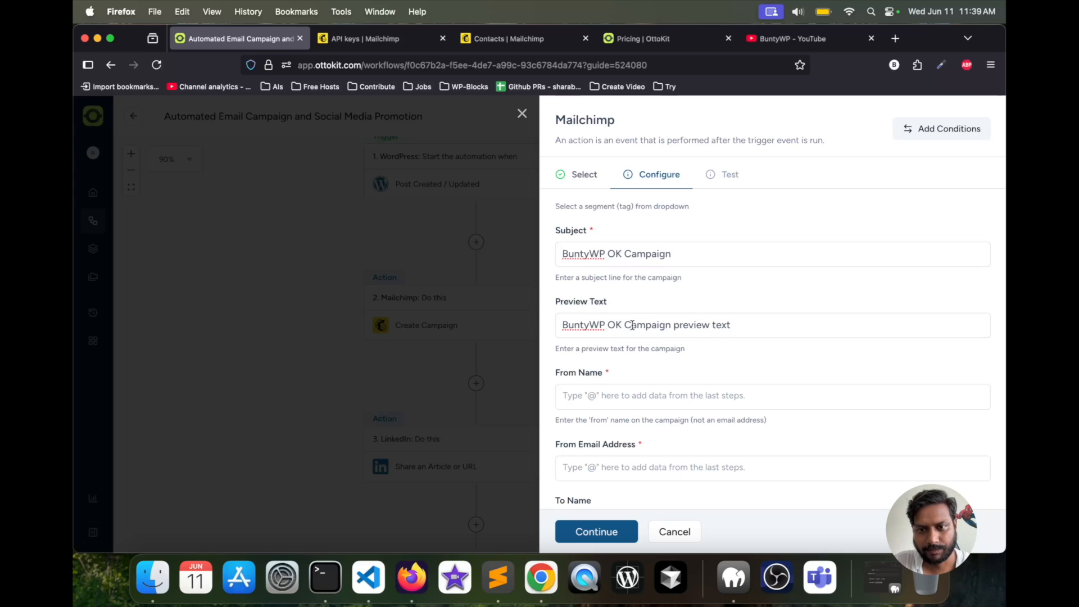
- Enter "BuntyWP" as the campaign's From Name
{"action": "left_click", "coordinate": [592, 395]}
{"action": "scroll", "coordinate": [592, 396], "scroll_direction": "down", "scroll_amount": 3}
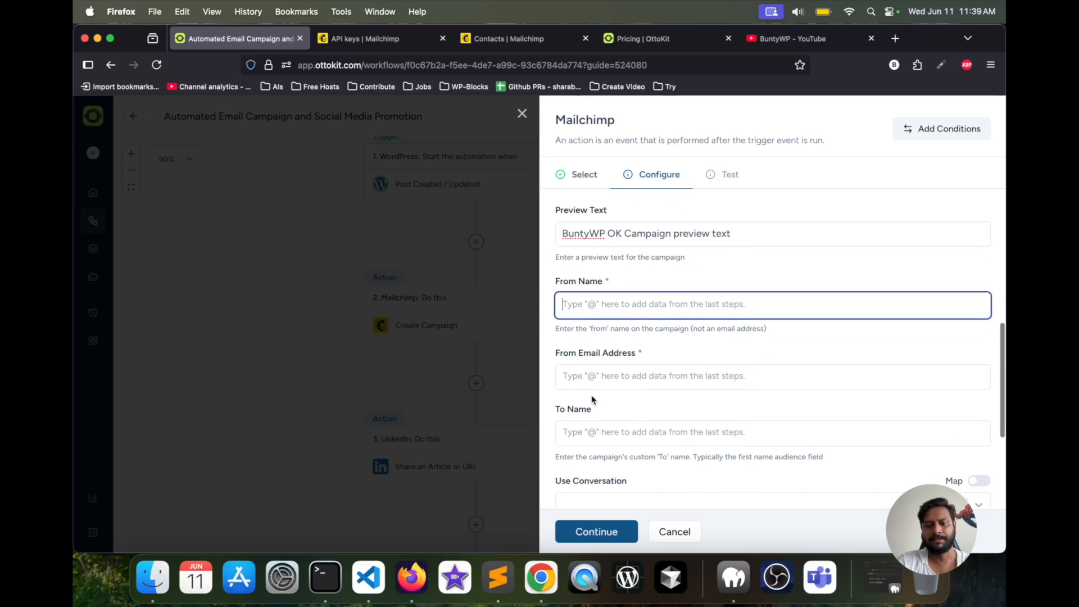
{"action": "type", "text": "BuntyWP"}
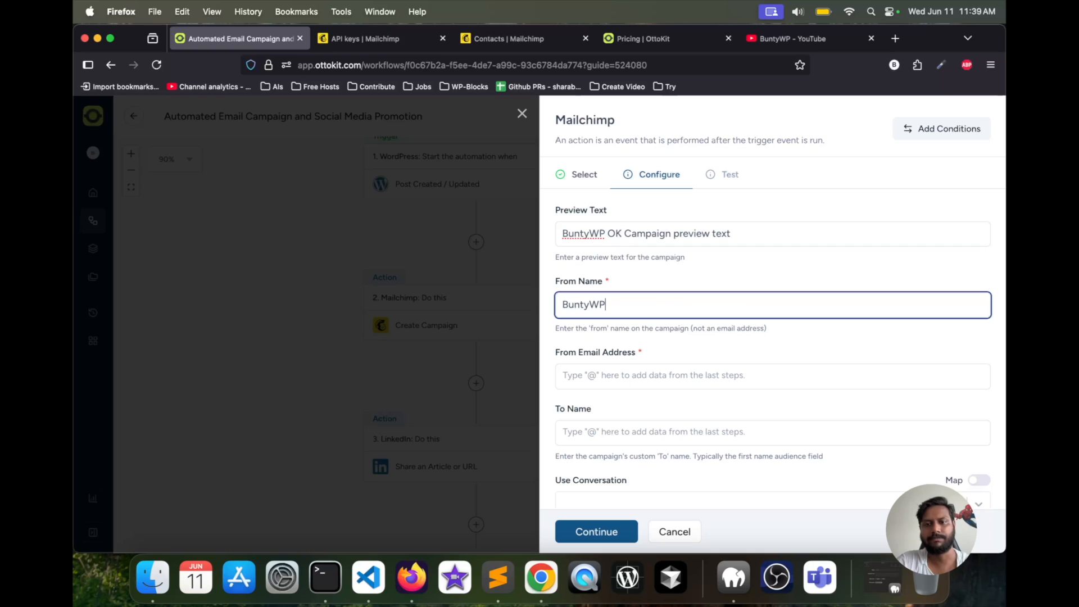
- Enter the sender's e-mail address as the campaign's From Email Address
{"action": "left_click", "coordinate": [606, 388]}
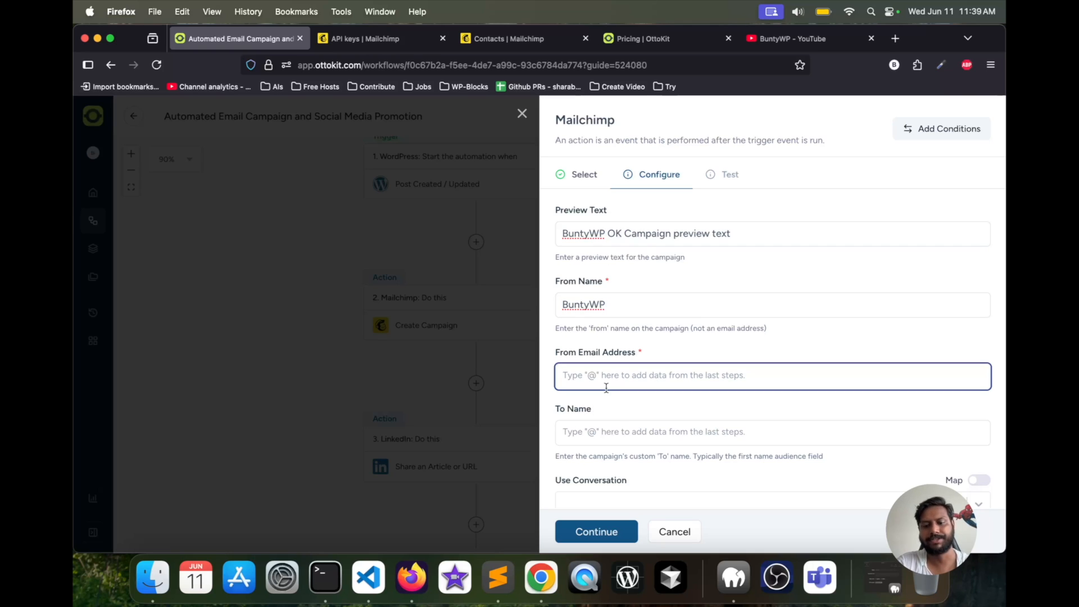
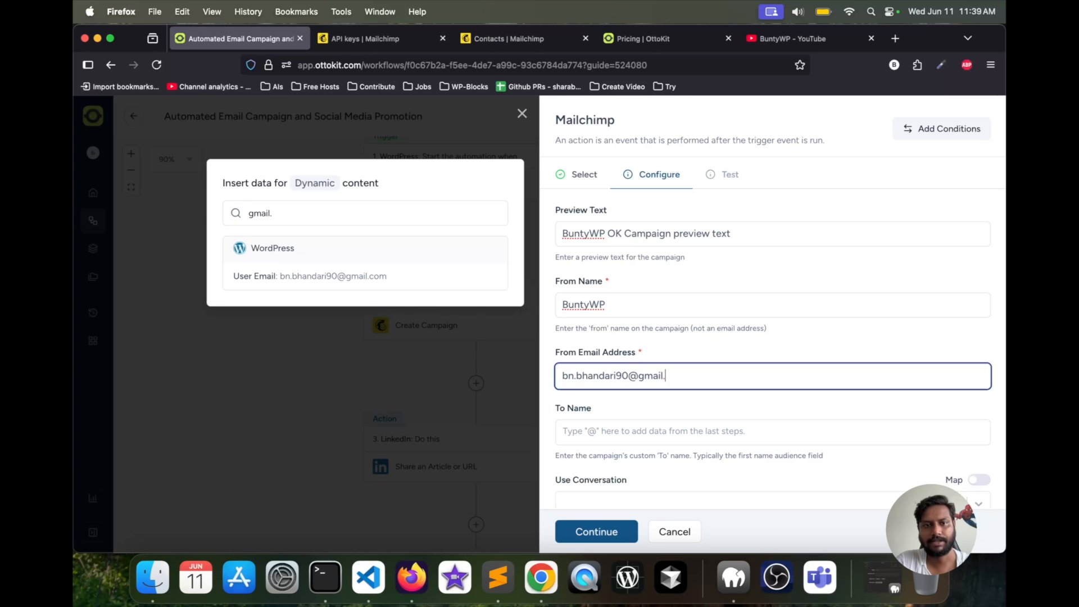
{"action": "scroll", "coordinate": [611, 402], "scroll_direction": "down", "scroll_amount": 3}
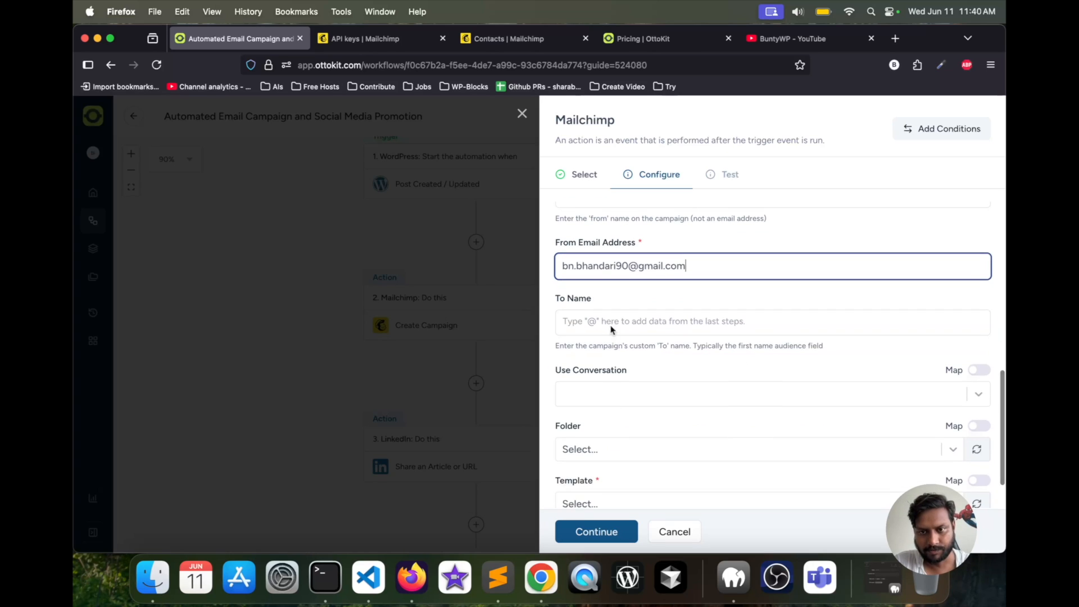
{"action": "left_click", "coordinate": [619, 321]}
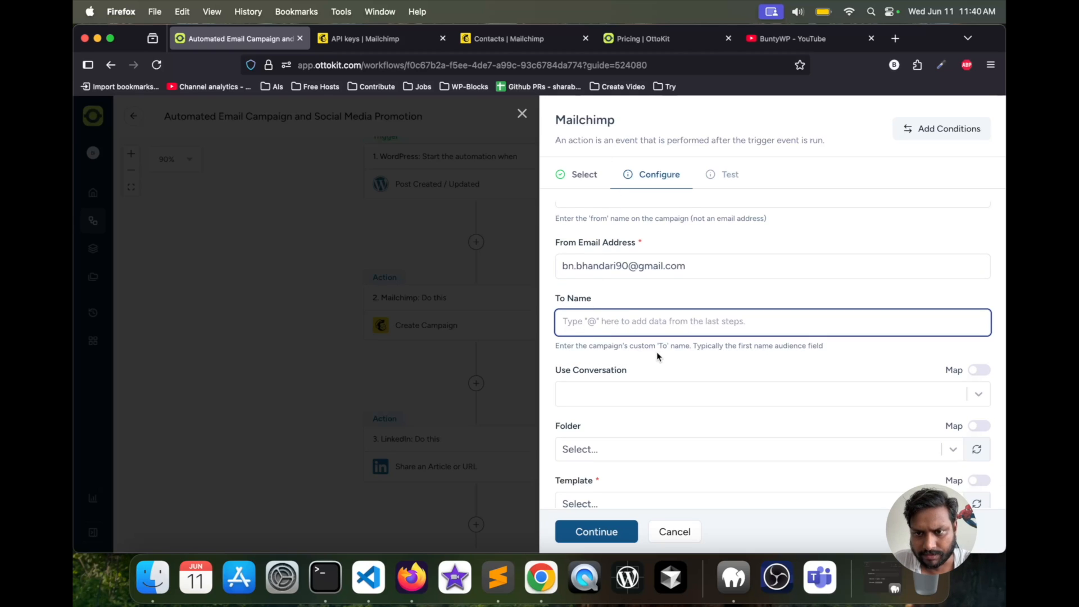
{"action": "left_click_drag", "start_coordinate": [698, 349], "coordinate": [831, 345]}
{"action": "left_click", "coordinate": [741, 323]}
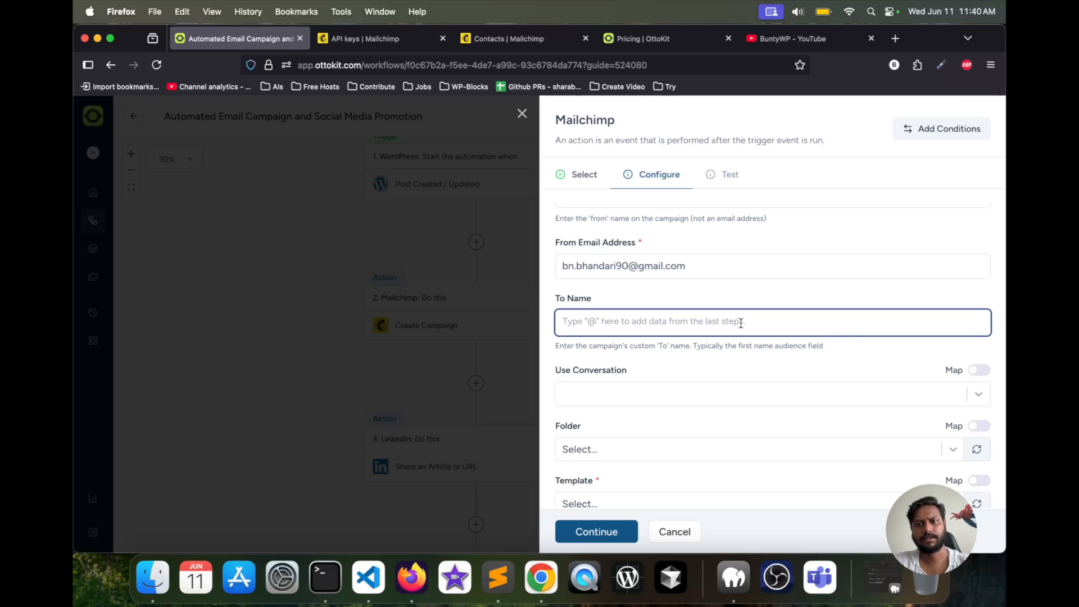
{"action": "type", "text": "@"}
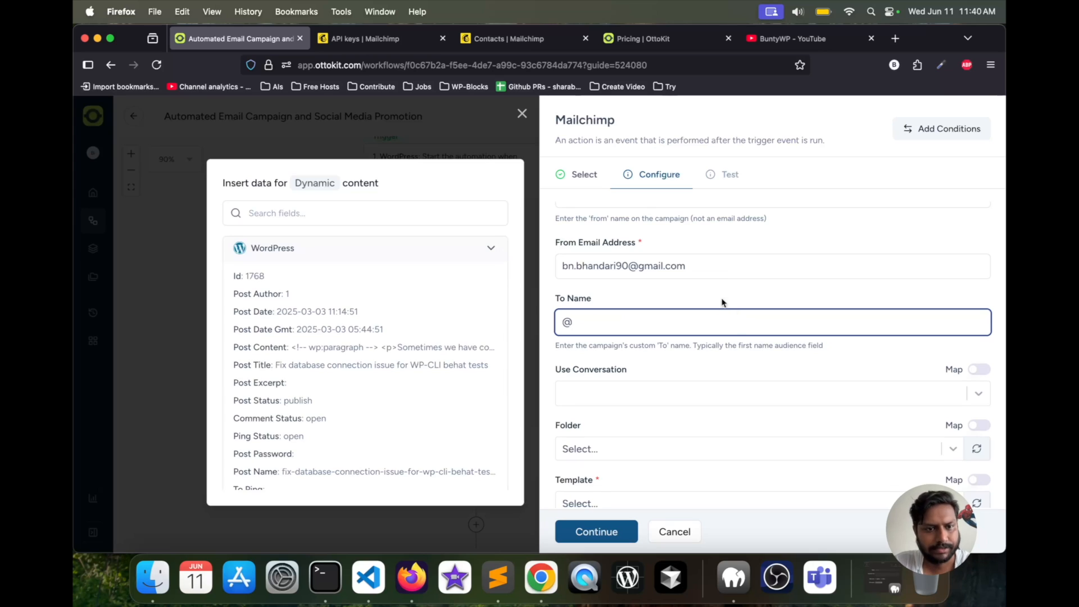
{"action": "scroll", "coordinate": [428, 302], "scroll_direction": "down", "scroll_amount": 5}
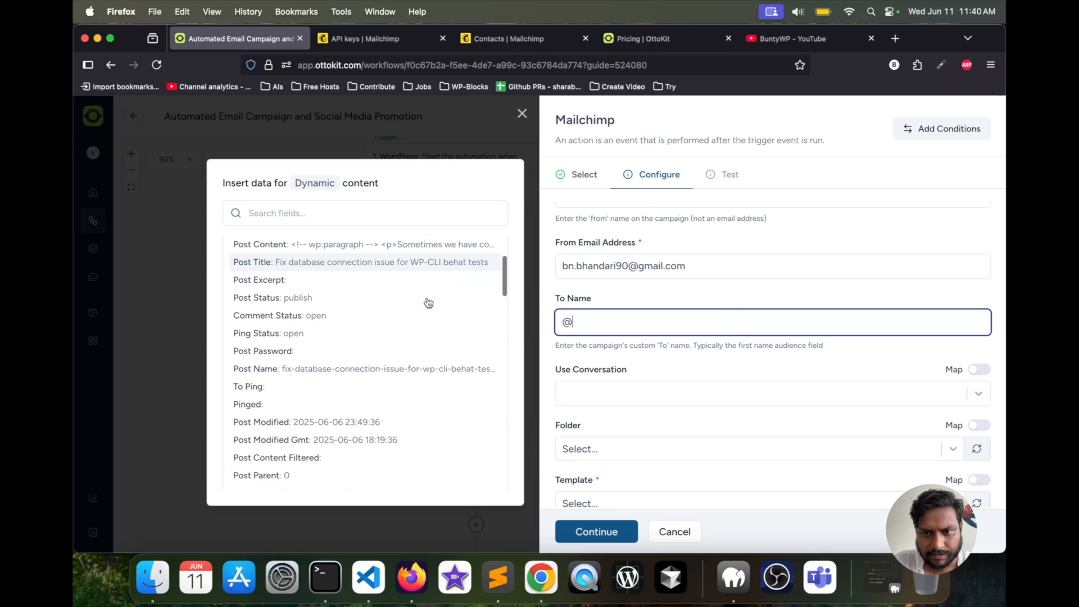
{"action": "scroll", "coordinate": [429, 302], "scroll_direction": "down", "scroll_amount": 1}
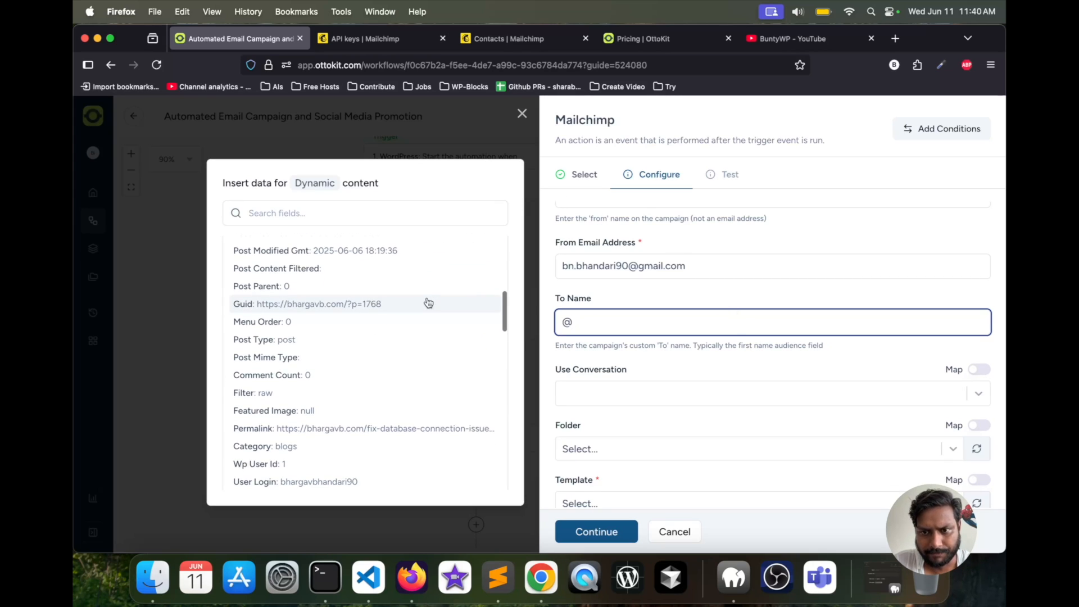
{"action": "key", "text": "BackSpace"}
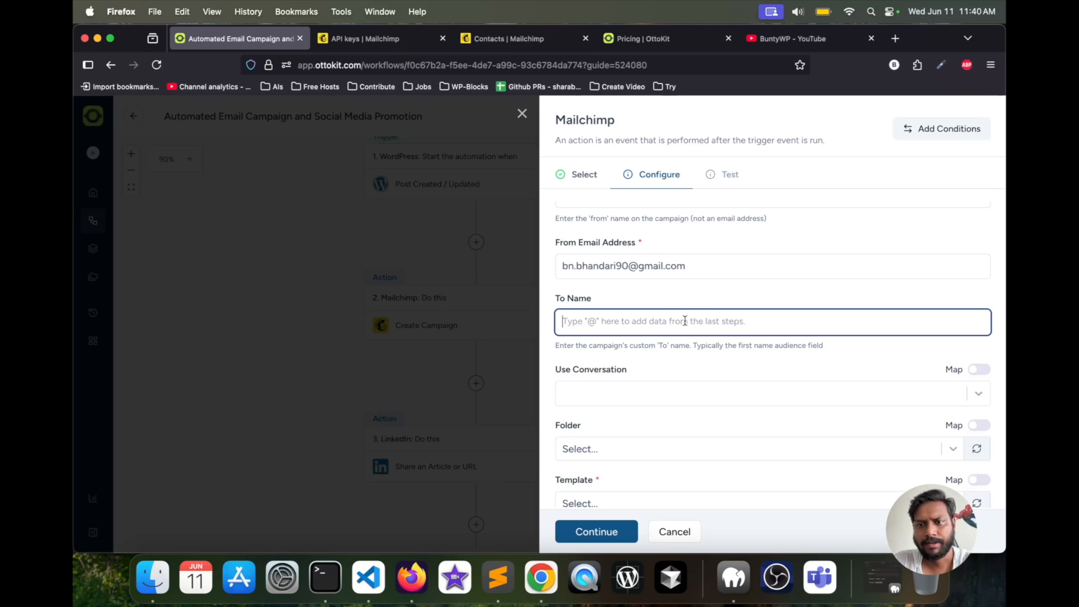
- Set the campaign's Use Conversation option to Yes
{"action": "scroll", "coordinate": [620, 335], "scroll_direction": "down", "scroll_amount": 1}
{"action": "left_click", "coordinate": [631, 340]}
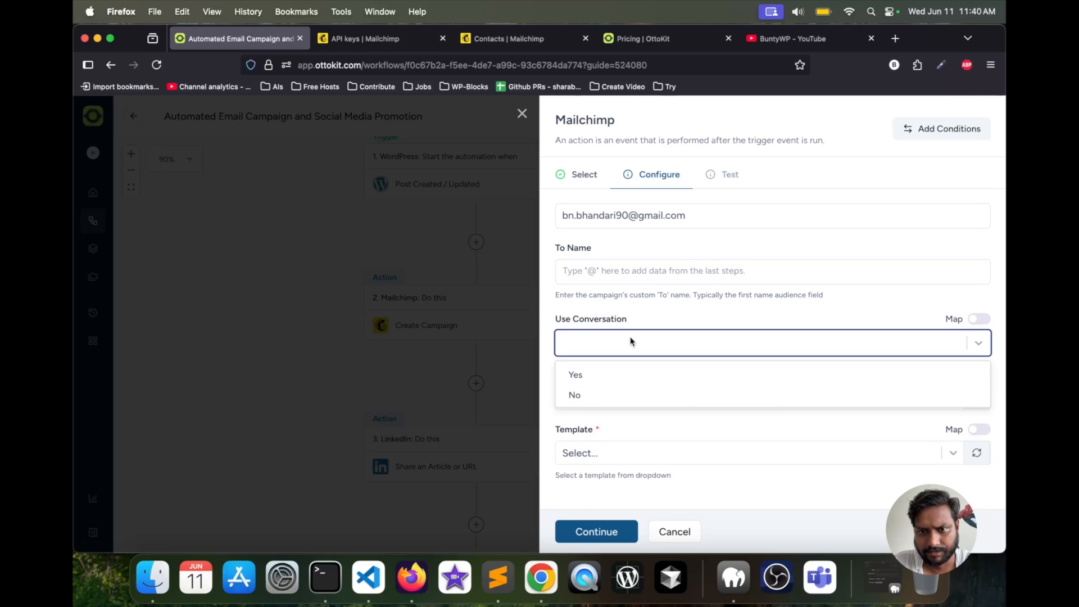
{"action": "left_click", "coordinate": [578, 375]}
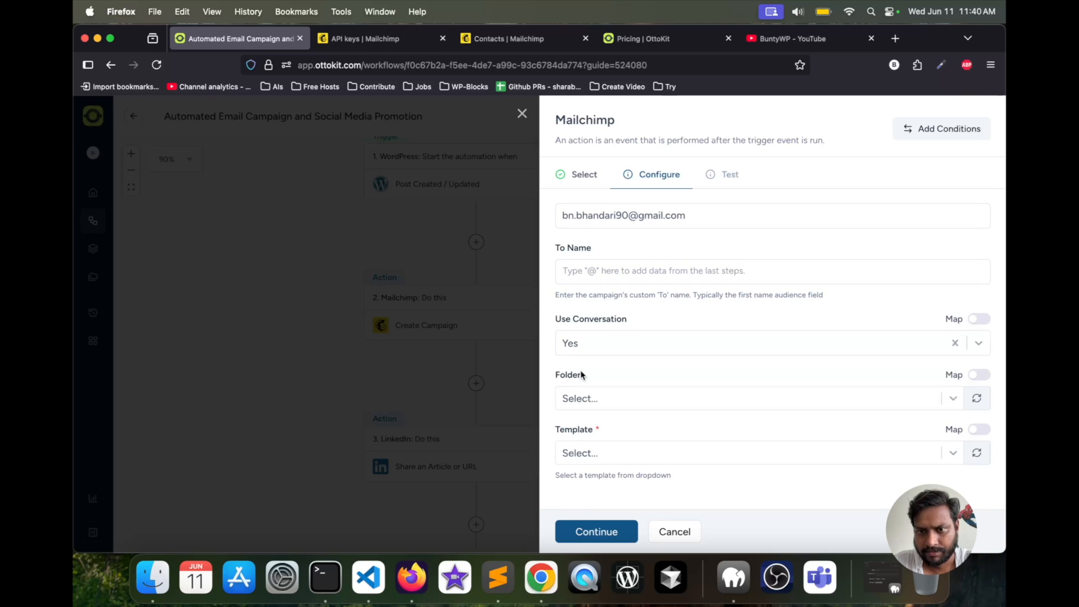
- Leave the Folder unselected and choose "BuddyPress Enhanced (v1.6.0)" as the campaign's template
{"action": "left_click", "coordinate": [602, 398]}
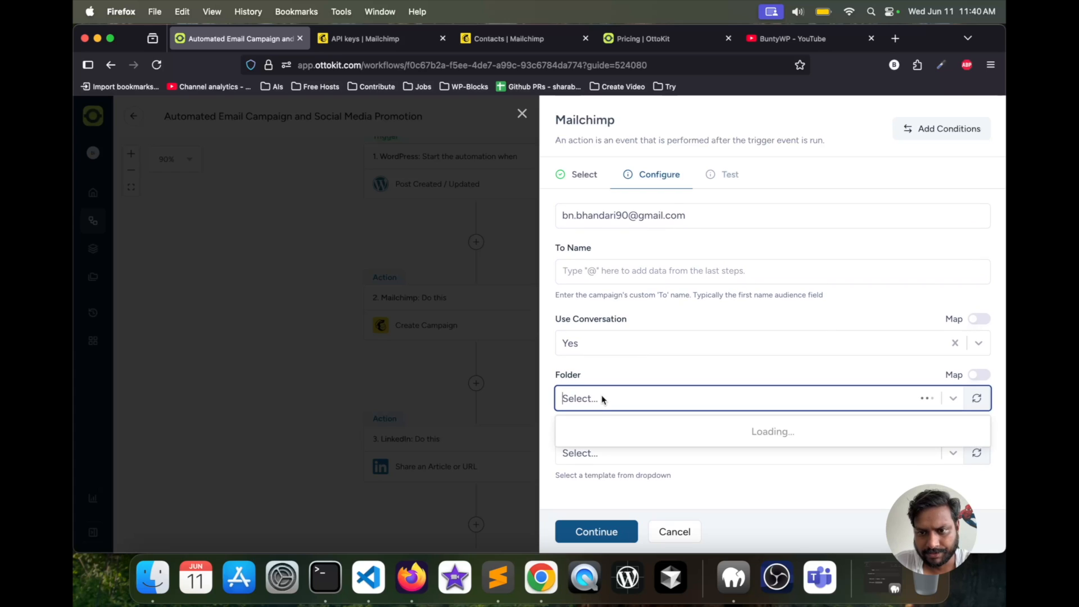
{"action": "left_click", "coordinate": [626, 374]}
{"action": "left_click", "coordinate": [602, 452]}
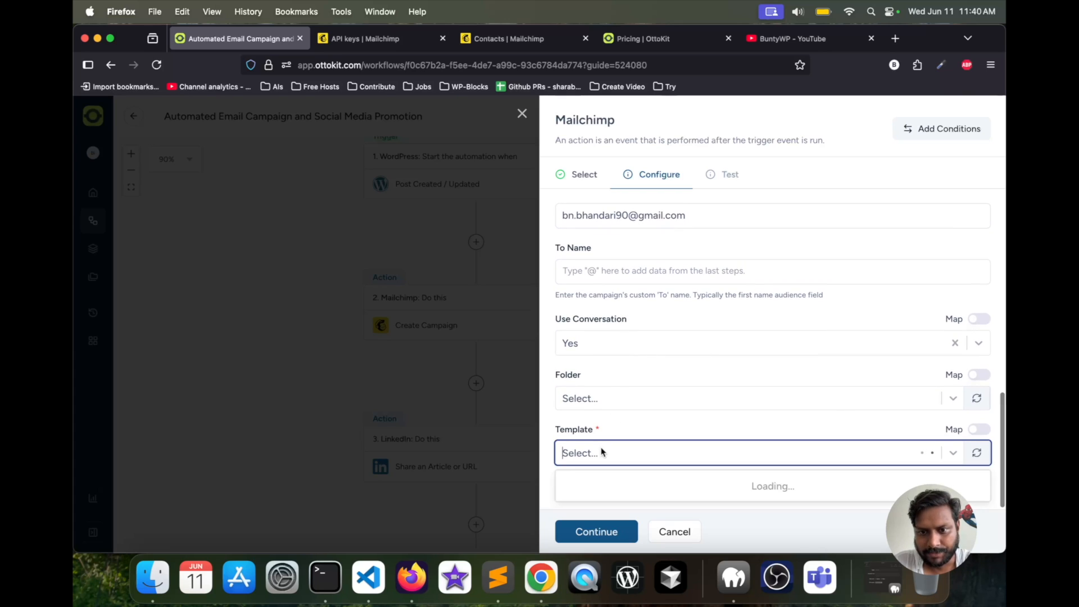
{"action": "scroll", "coordinate": [602, 452], "scroll_direction": "down", "scroll_amount": 3}
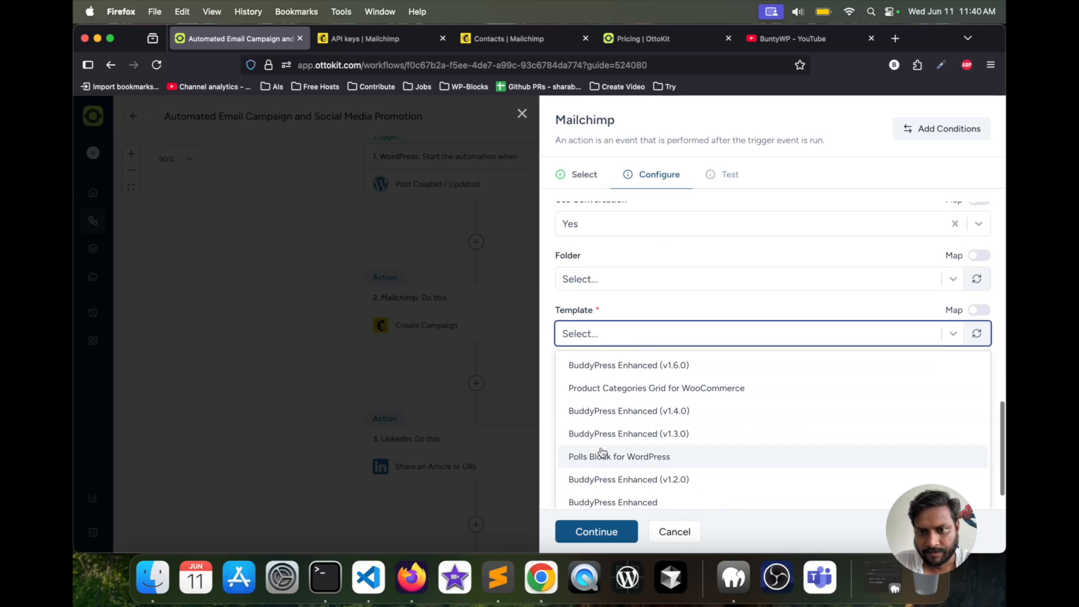
{"action": "scroll", "coordinate": [602, 452], "scroll_direction": "down", "scroll_amount": 3}
{"action": "scroll", "coordinate": [602, 452], "scroll_direction": "up", "scroll_amount": 2}
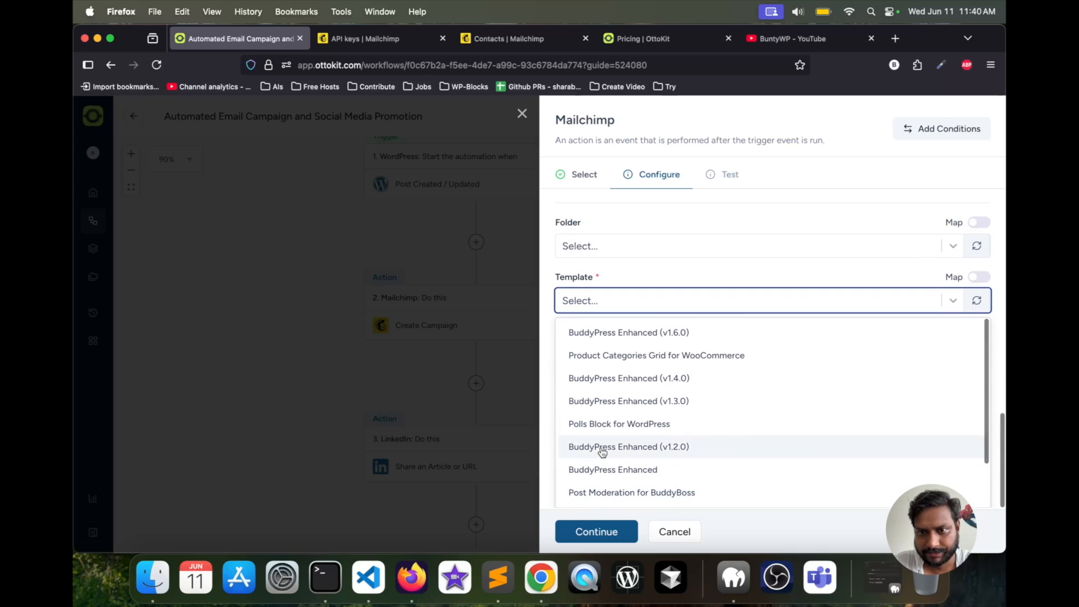
{"action": "left_click", "coordinate": [613, 337]}
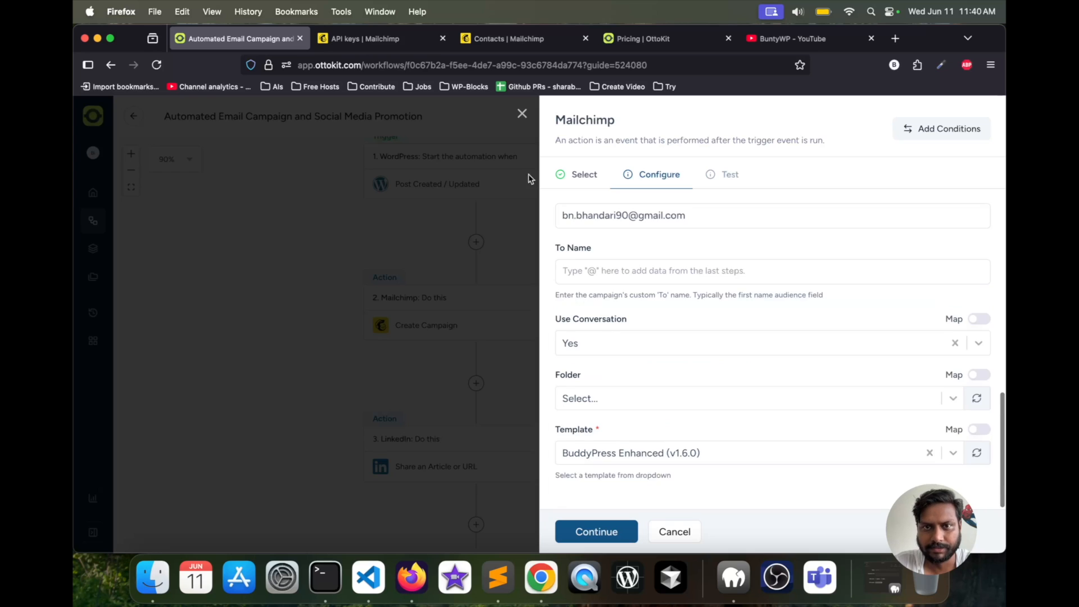
- Look up the email templates in Mailchimp's content section and return to the OttoKit workflow
{"action": "left_click", "coordinate": [504, 34]}
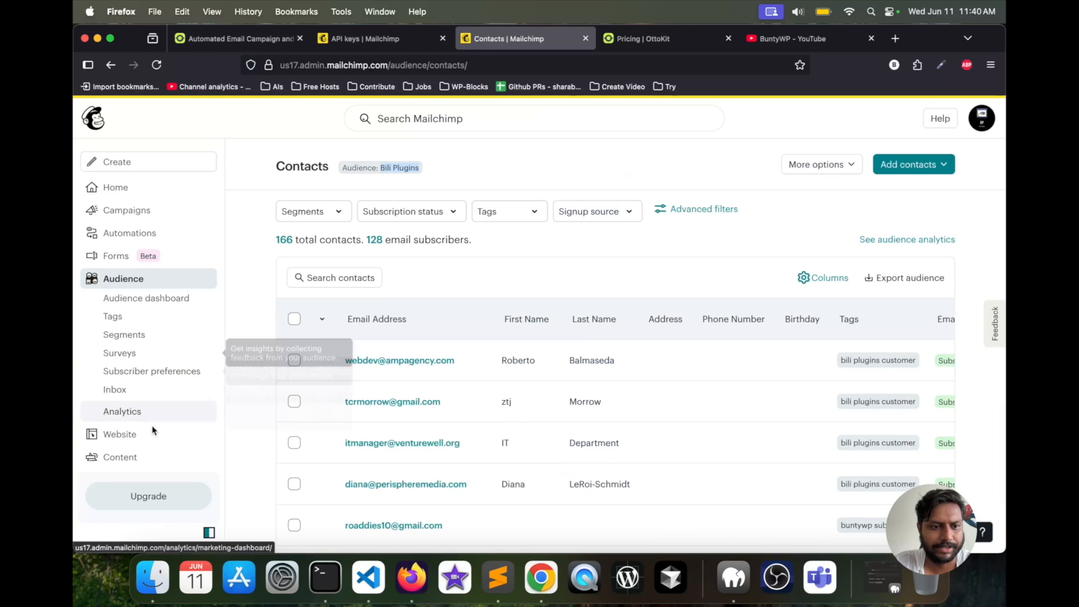
{"action": "left_click", "coordinate": [139, 457]}
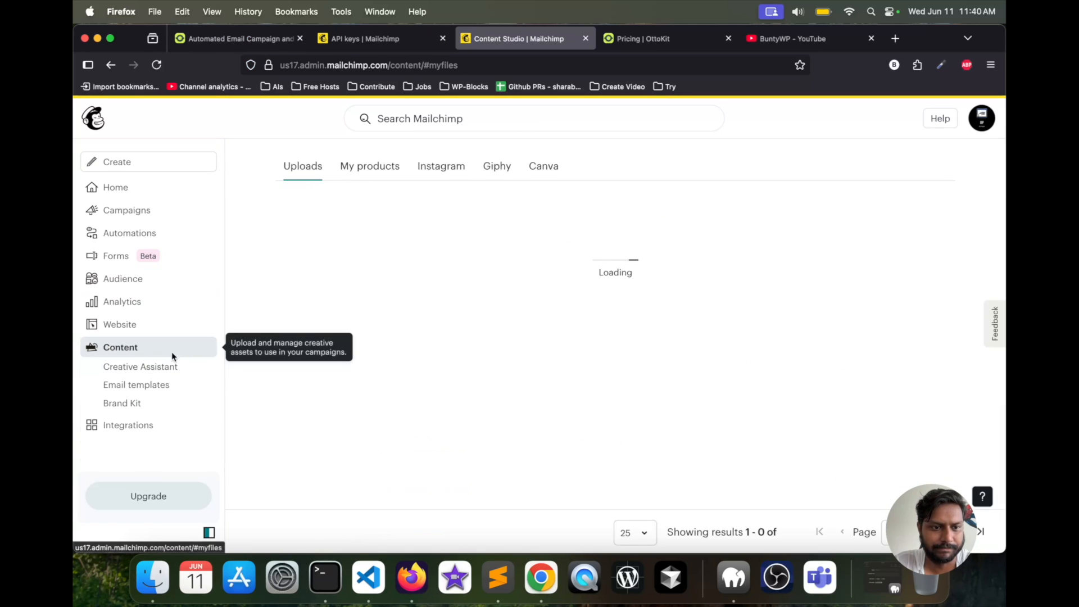
{"action": "left_click", "coordinate": [156, 384]}
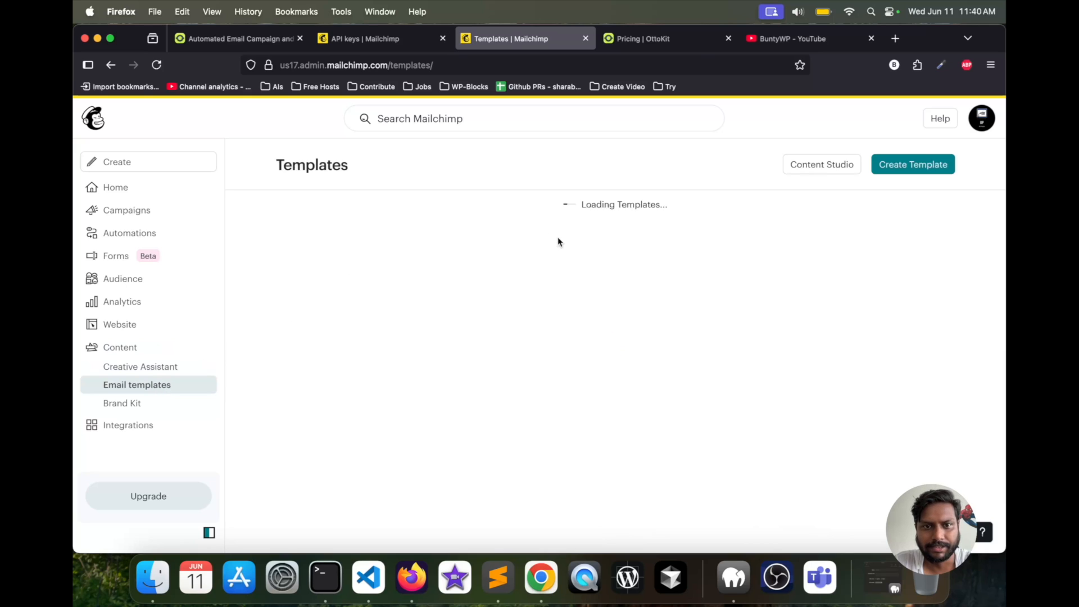
{"action": "left_click", "coordinate": [392, 45]}
{"action": "left_click", "coordinate": [281, 42]}
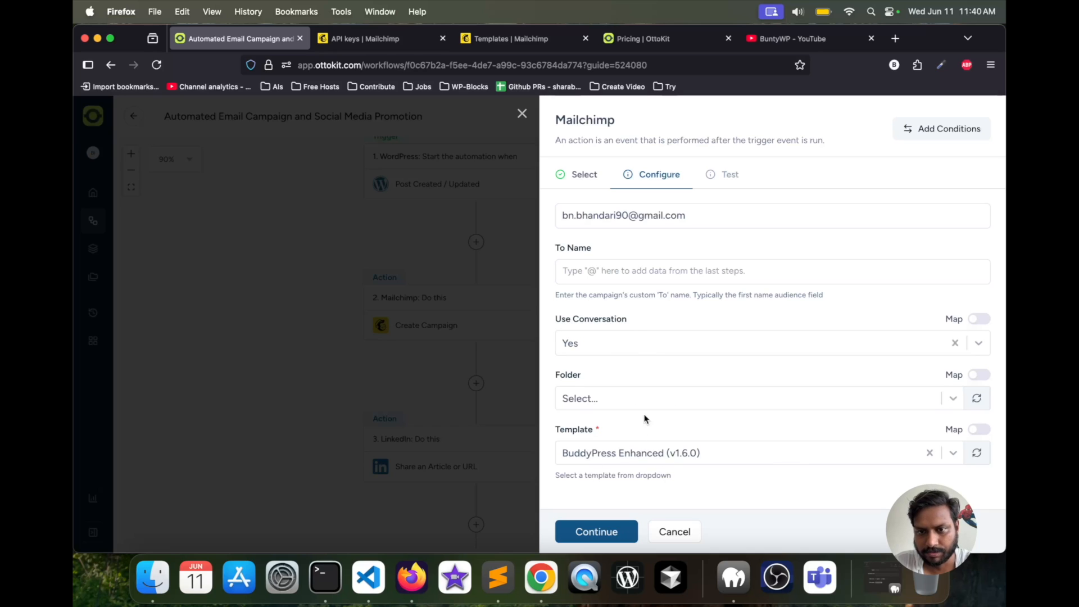
- Enter the recipient's first name as the campaign's To Name
{"action": "left_click", "coordinate": [634, 269]}
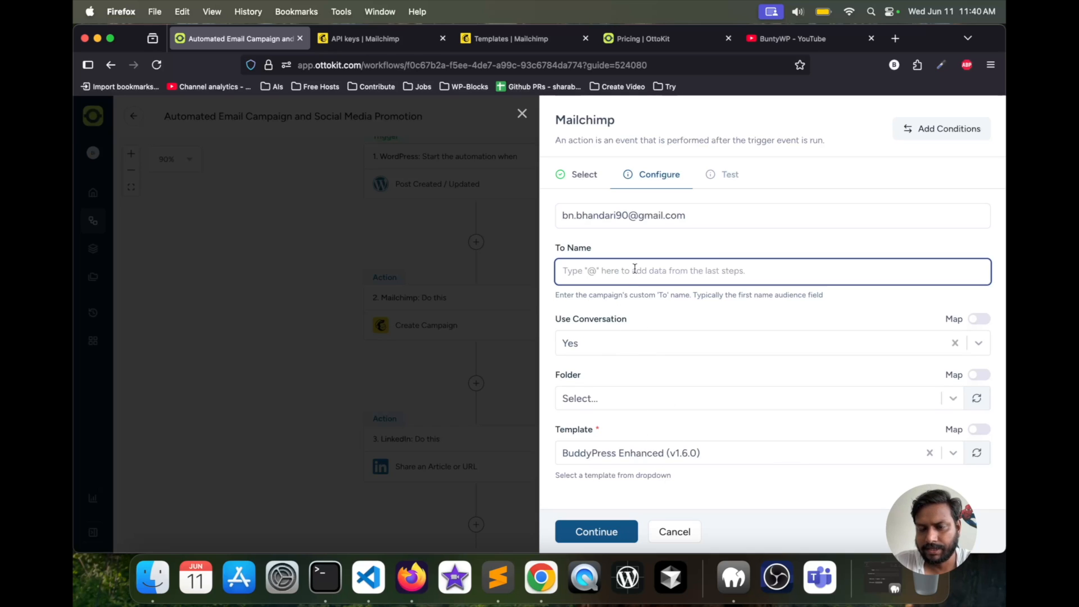
{"action": "type", "text": "Buntyw"}
{"action": "key", "text": "BackSpace"}
{"action": "left_click", "coordinate": [692, 309]}
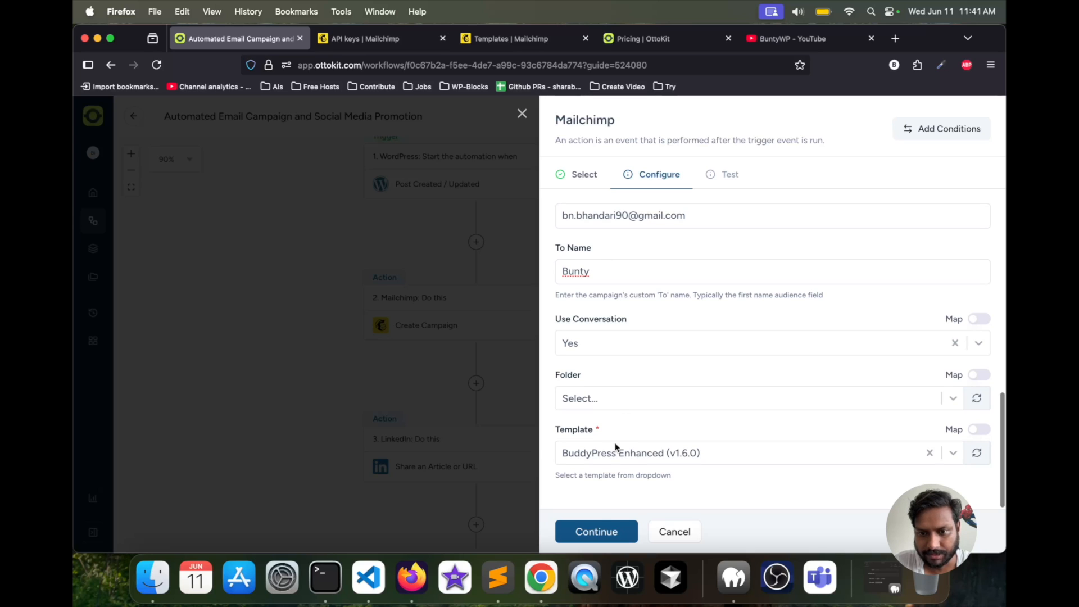
- Continue to the test stage, test the Create Campaign action and examine its response
{"action": "left_click", "coordinate": [590, 531]}
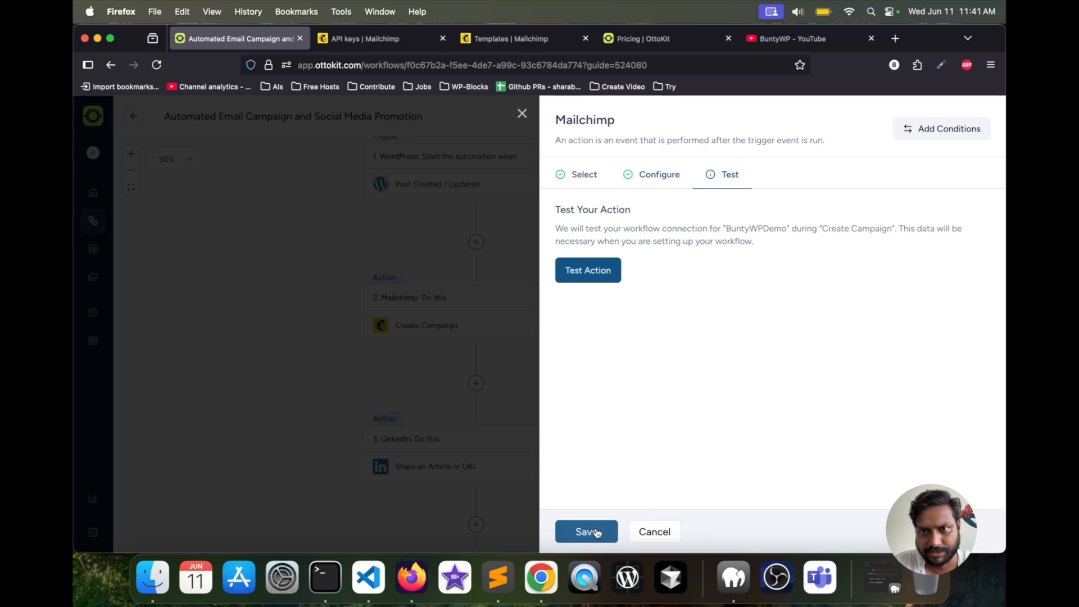
{"action": "left_click", "coordinate": [581, 279]}
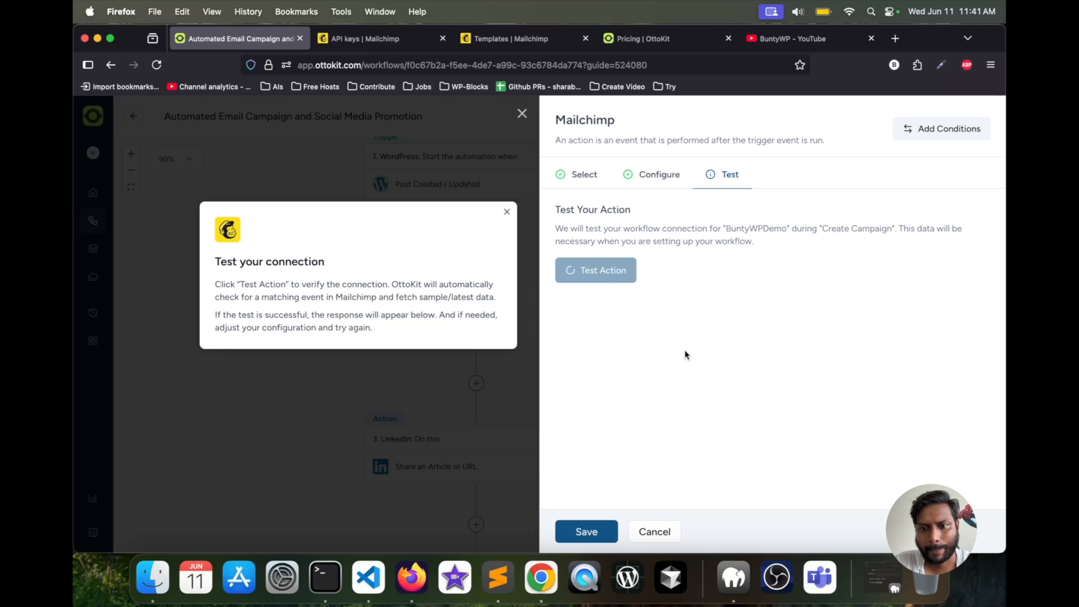
{"action": "scroll", "coordinate": [676, 347], "scroll_direction": "down", "scroll_amount": 2}
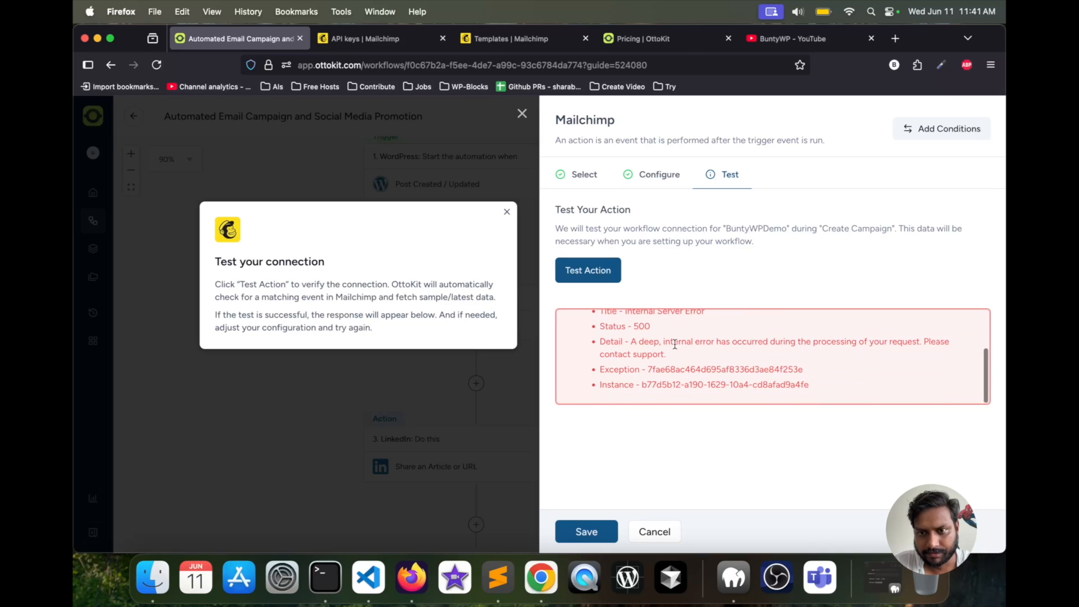
{"action": "scroll", "coordinate": [675, 344], "scroll_direction": "up", "scroll_amount": 2}
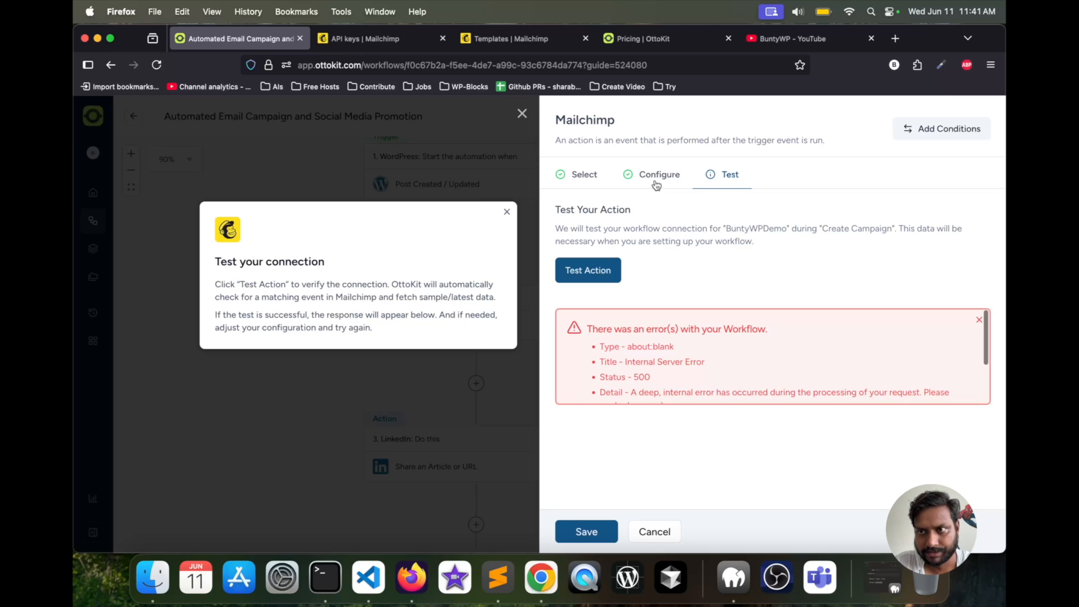
- Return to the Mailchimp action's configuration and clear the campaign's To Name
{"action": "left_click", "coordinate": [656, 178]}
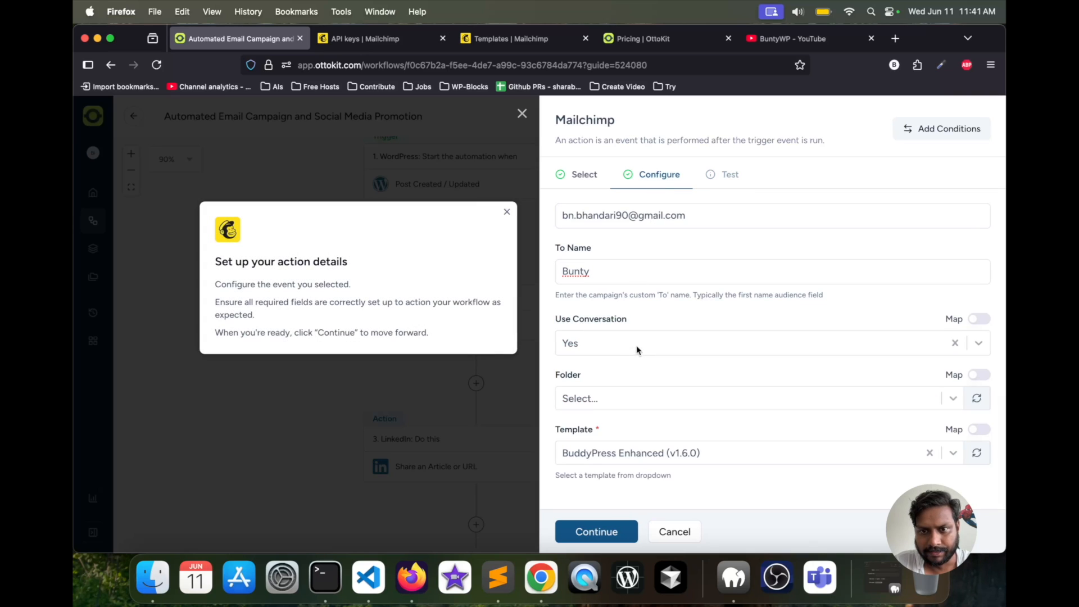
{"action": "double_click", "coordinate": [627, 272]}
{"action": "key", "text": "BackSpace"}
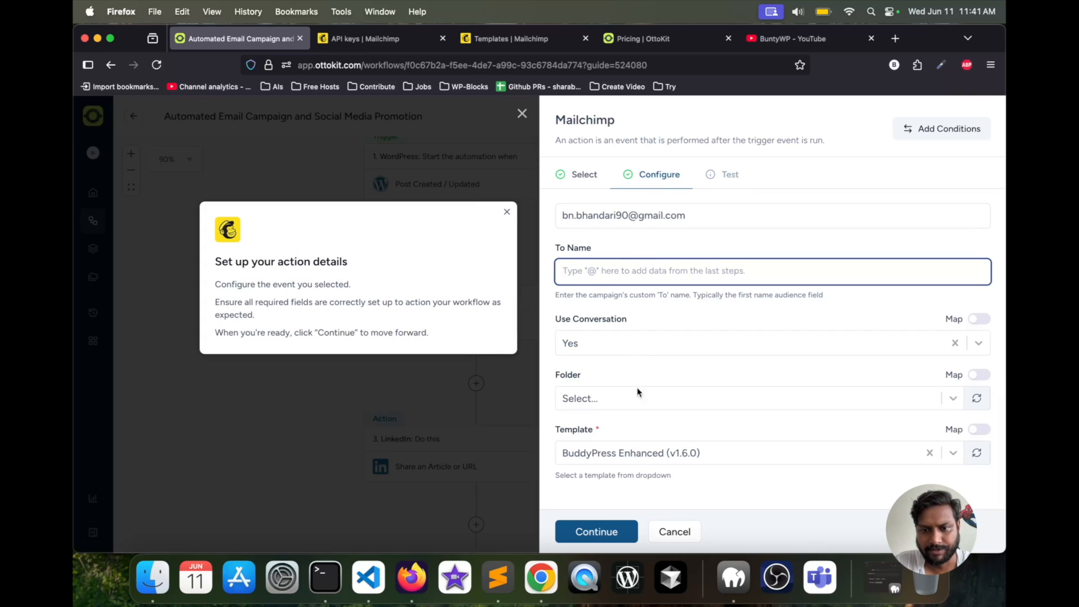
- Rerun the Create Campaign action test and examine the full details of the response
{"action": "left_click", "coordinate": [597, 533]}
{"action": "left_click", "coordinate": [591, 281]}
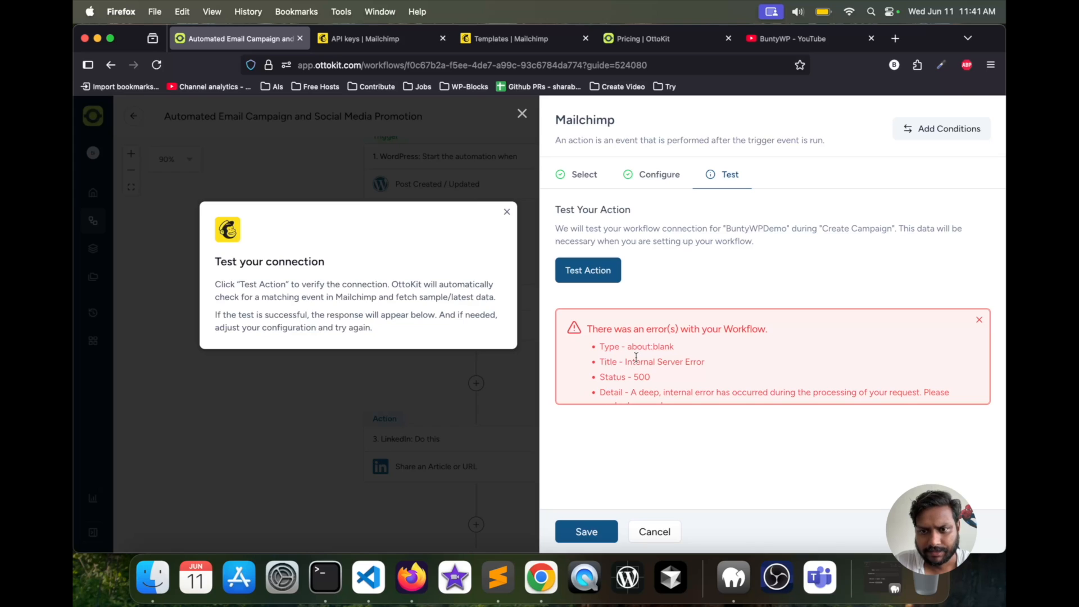
{"action": "scroll", "coordinate": [636, 358], "scroll_direction": "down", "scroll_amount": 2}
{"action": "left_click_drag", "start_coordinate": [632, 356], "coordinate": [666, 366]}
{"action": "scroll", "coordinate": [666, 366], "scroll_direction": "down", "scroll_amount": 1}
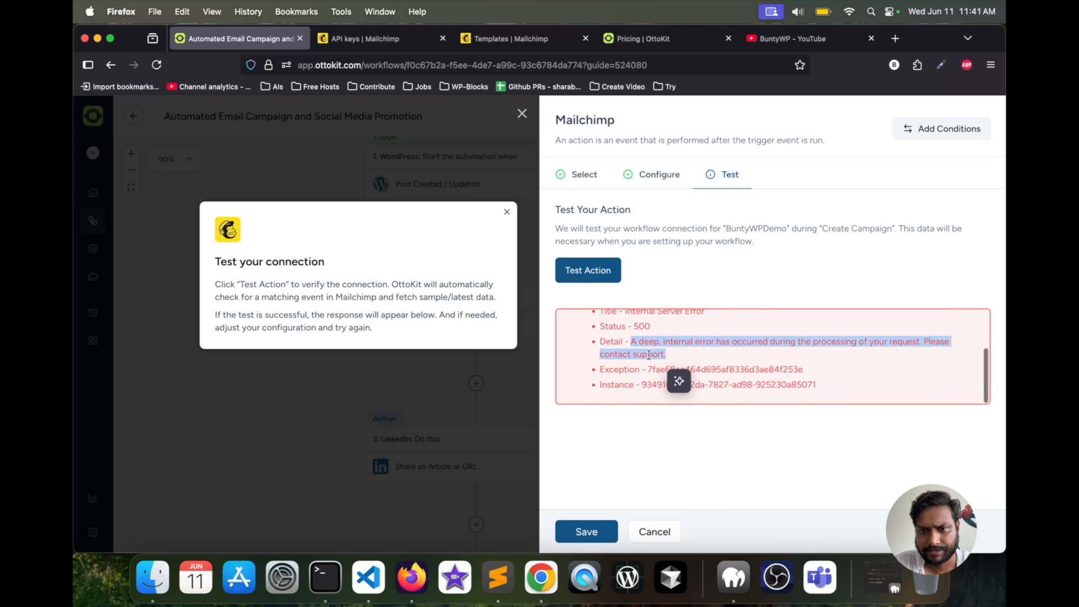
{"action": "left_click", "coordinate": [624, 383]}
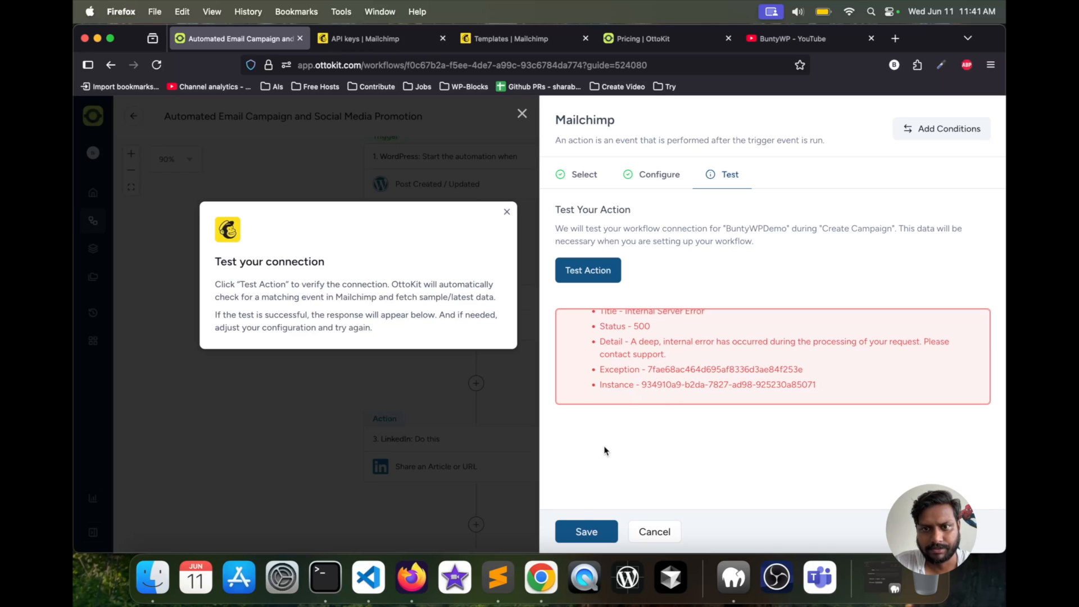
- Save the Mailchimp Create Campaign action and return to the workflow's LinkedIn action
{"action": "left_click", "coordinate": [582, 531]}
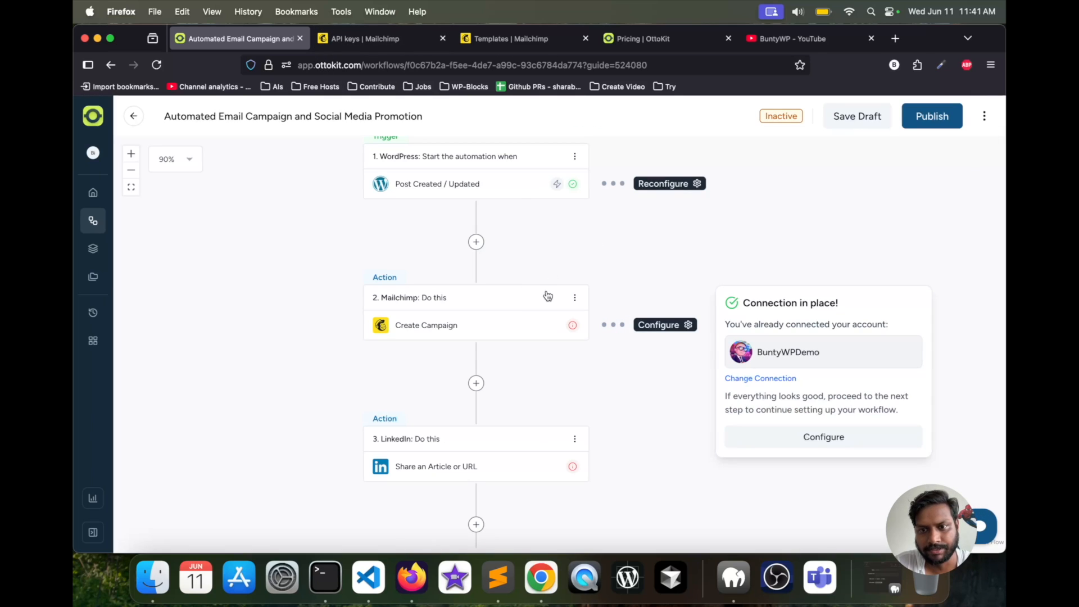
{"action": "scroll", "coordinate": [547, 352], "scroll_direction": "down", "scroll_amount": 5}
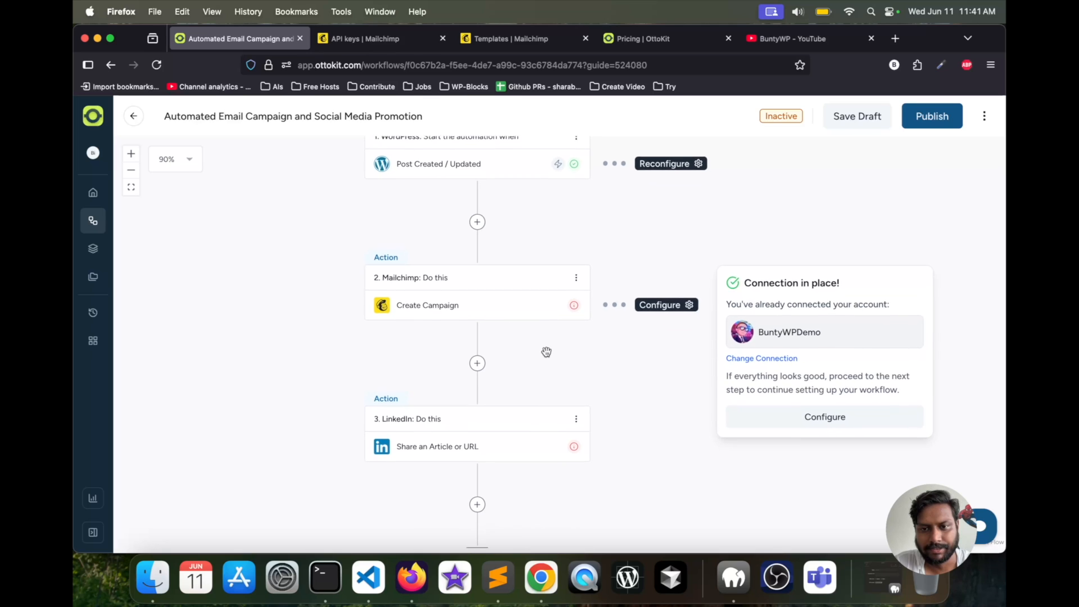
{"action": "scroll", "coordinate": [545, 352], "scroll_direction": "down", "scroll_amount": 3}
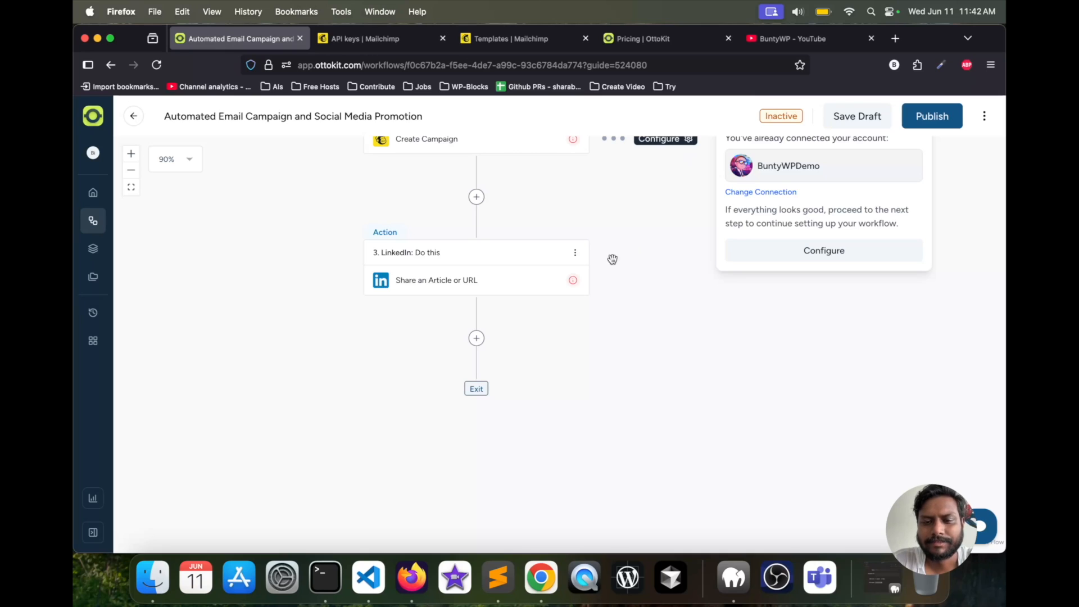
- Delete the Mailchimp Create Campaign action from the workflow
{"action": "scroll", "coordinate": [505, 296], "scroll_direction": "up", "scroll_amount": 3}
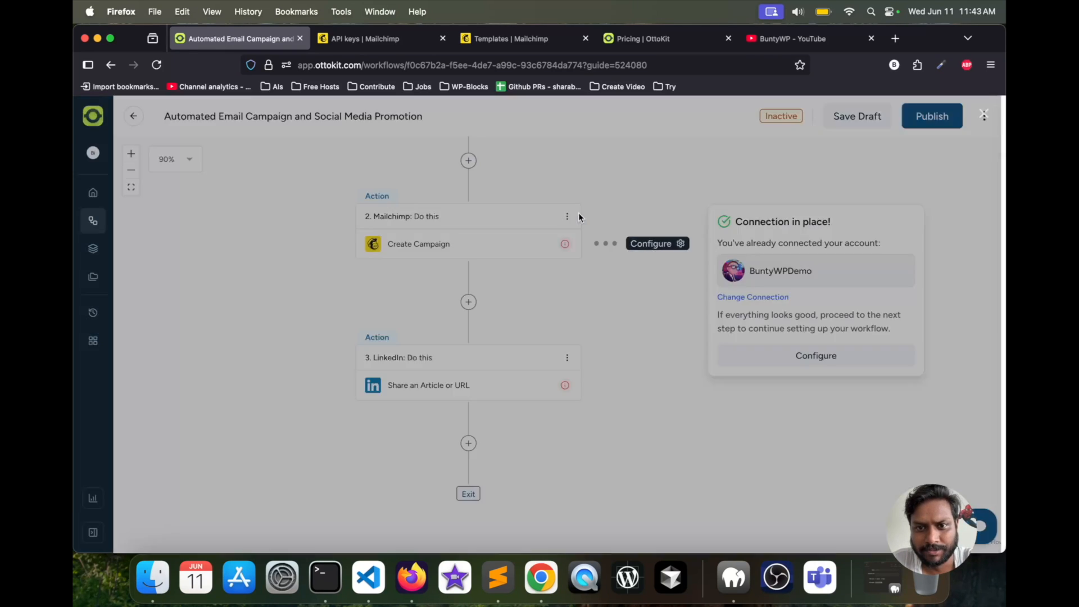
{"action": "left_click", "coordinate": [573, 218]}
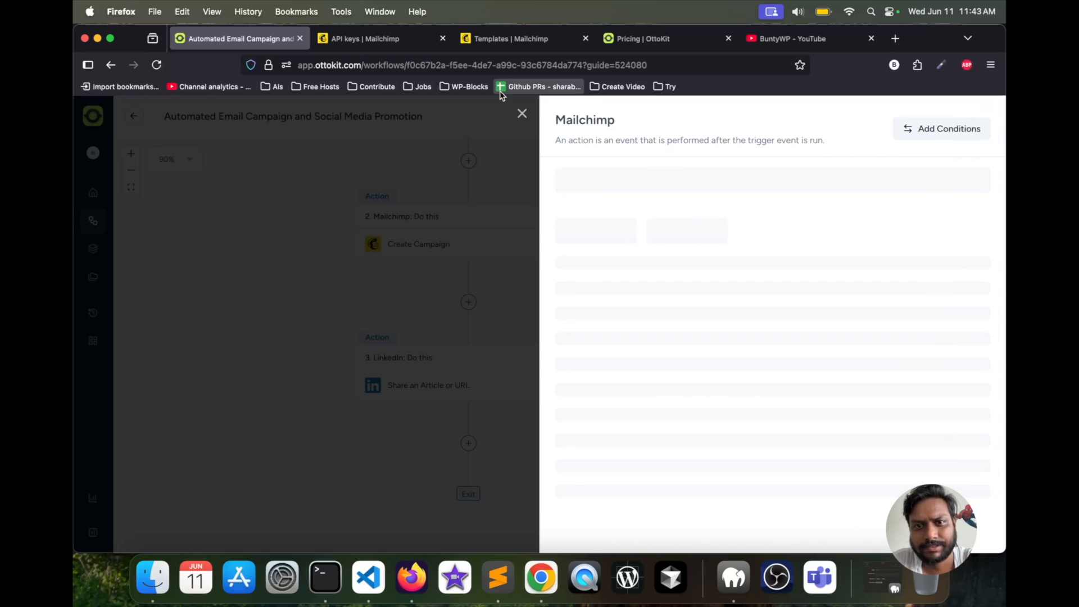
{"action": "left_click", "coordinate": [522, 113]}
{"action": "left_click", "coordinate": [568, 218]}
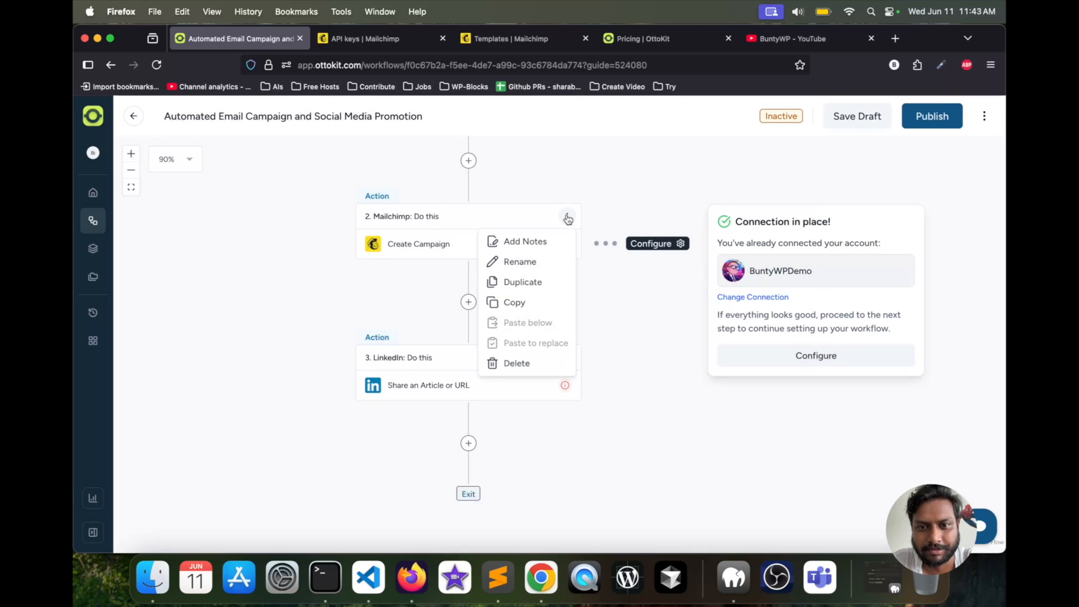
{"action": "left_click", "coordinate": [516, 362]}
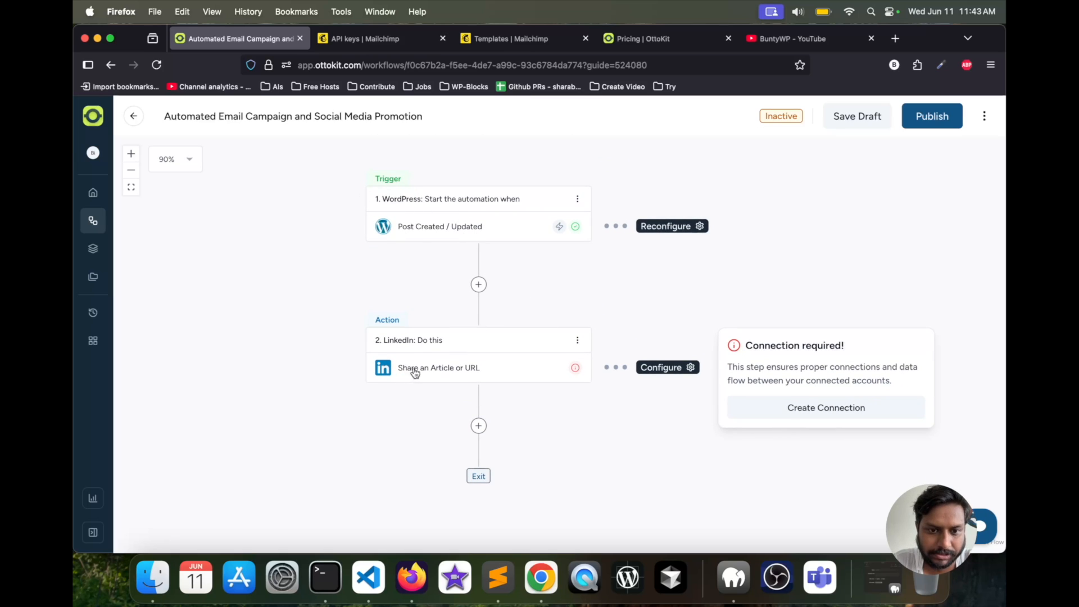
- Open the LinkedIn action's settings and choose Share an Article or URL as its event
{"action": "left_click", "coordinate": [560, 368]}
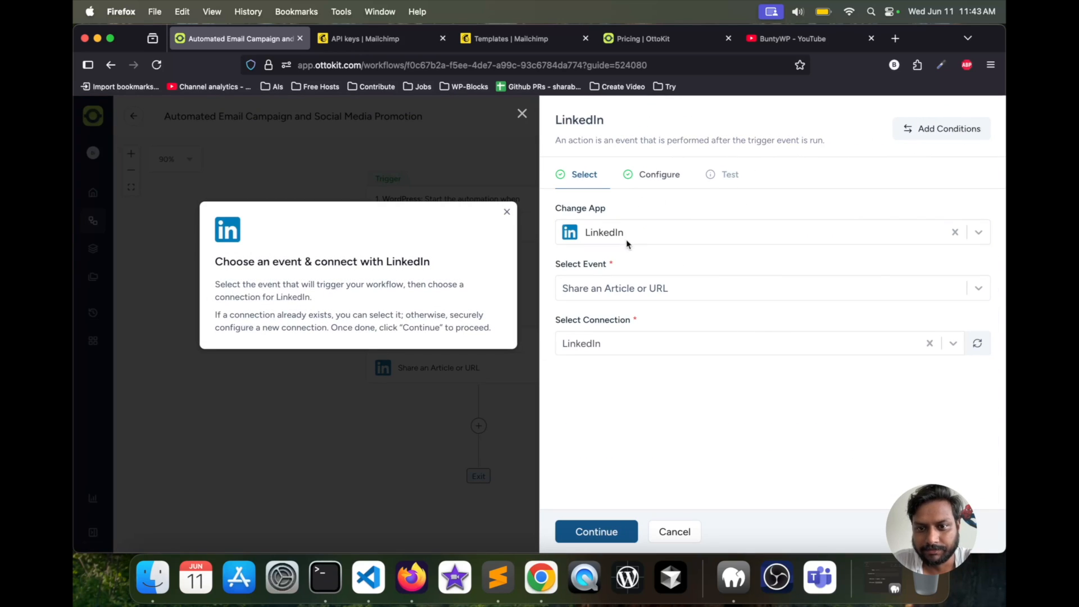
{"action": "left_click", "coordinate": [677, 291]}
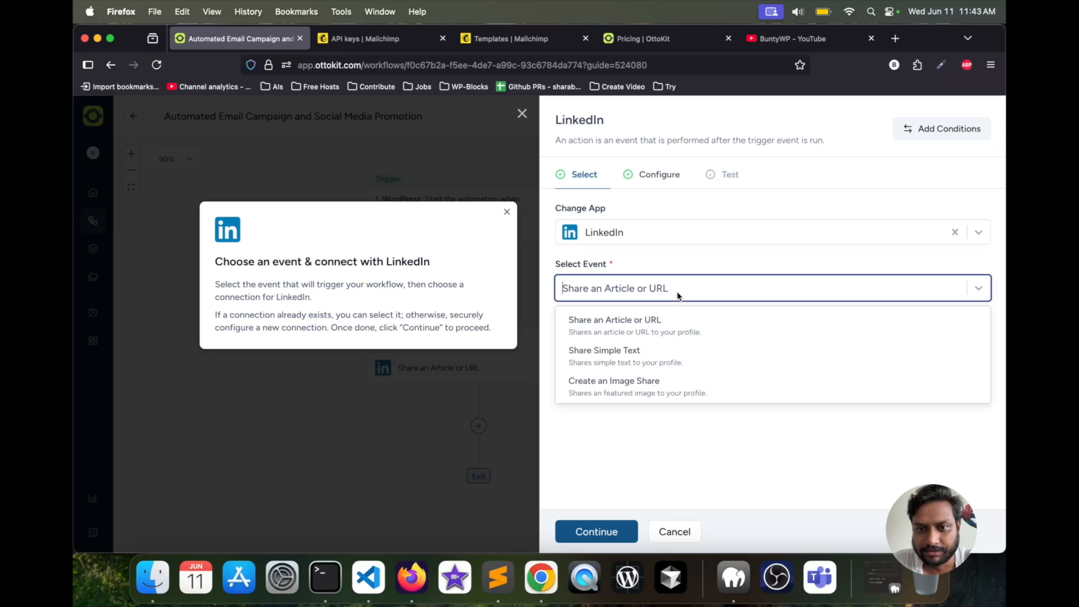
{"action": "left_click", "coordinate": [615, 326]}
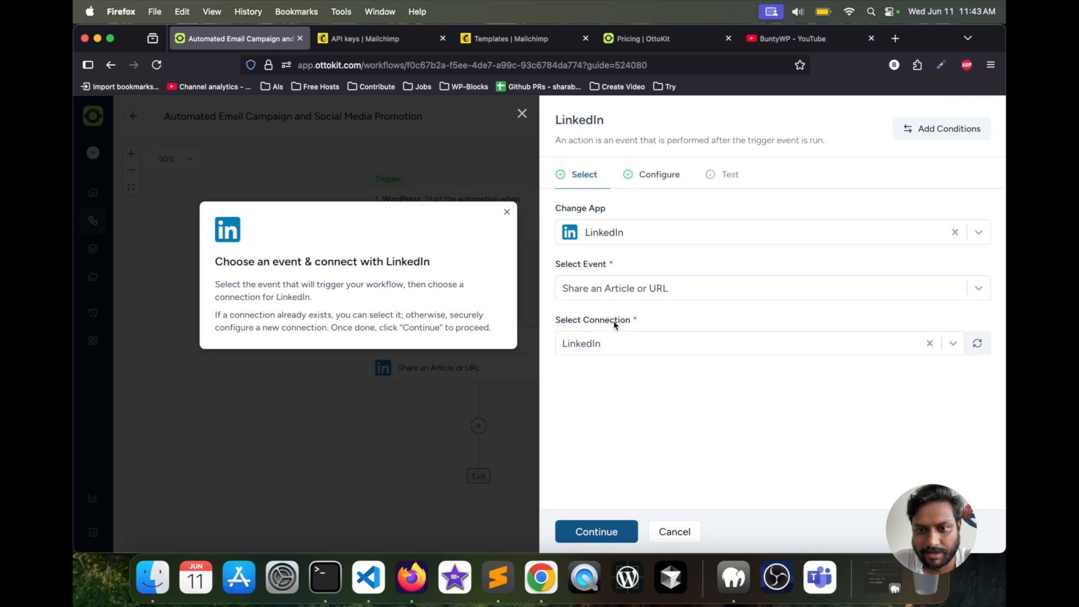
{"action": "left_click", "coordinate": [646, 290]}
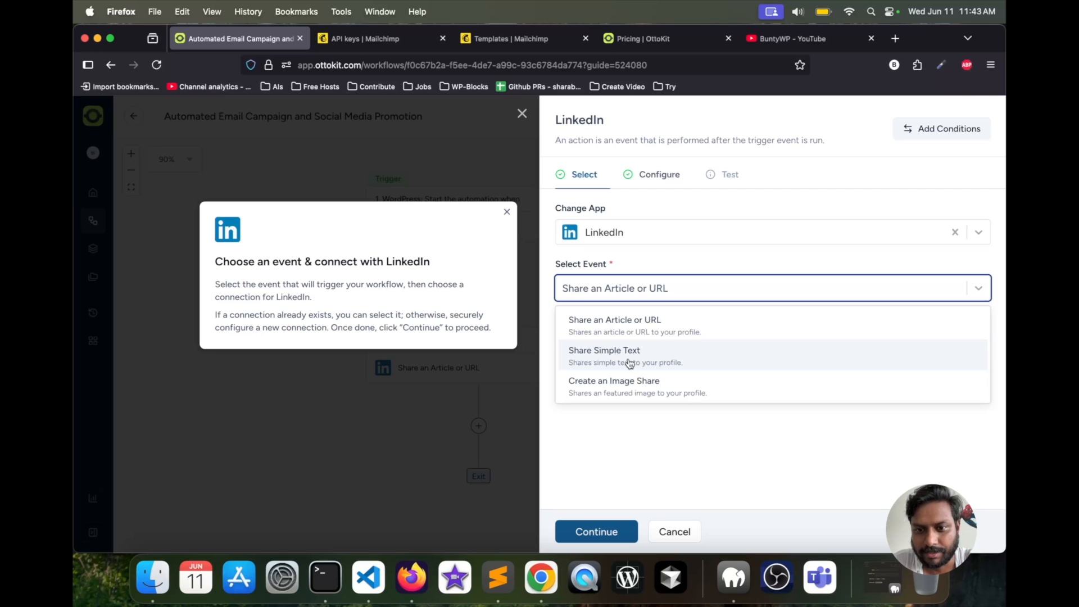
{"action": "left_click", "coordinate": [646, 322]}
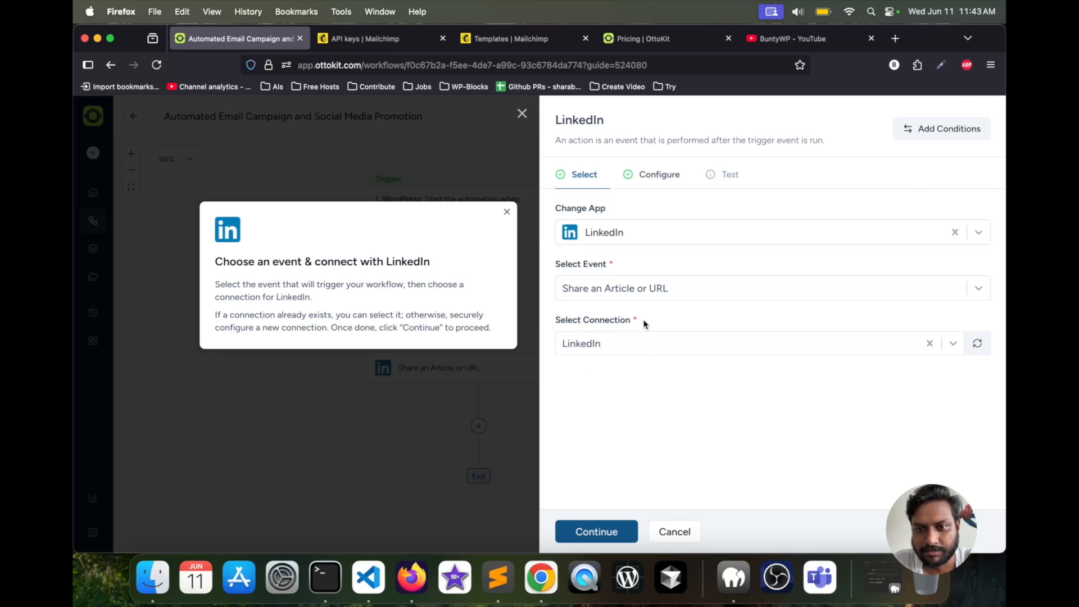
{"action": "left_click", "coordinate": [620, 345]}
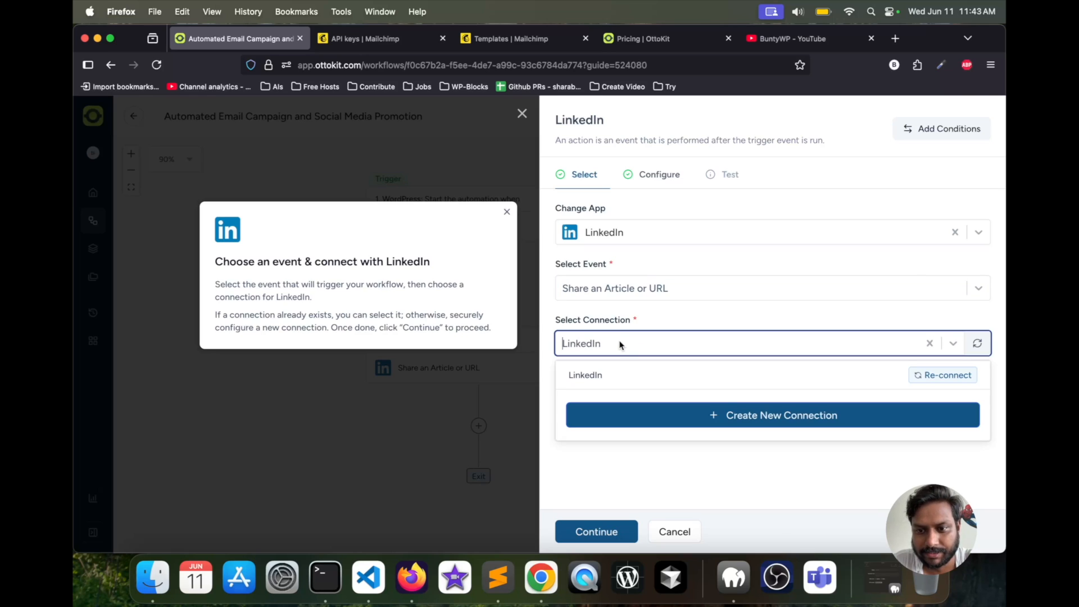
{"action": "left_click", "coordinate": [717, 414]}
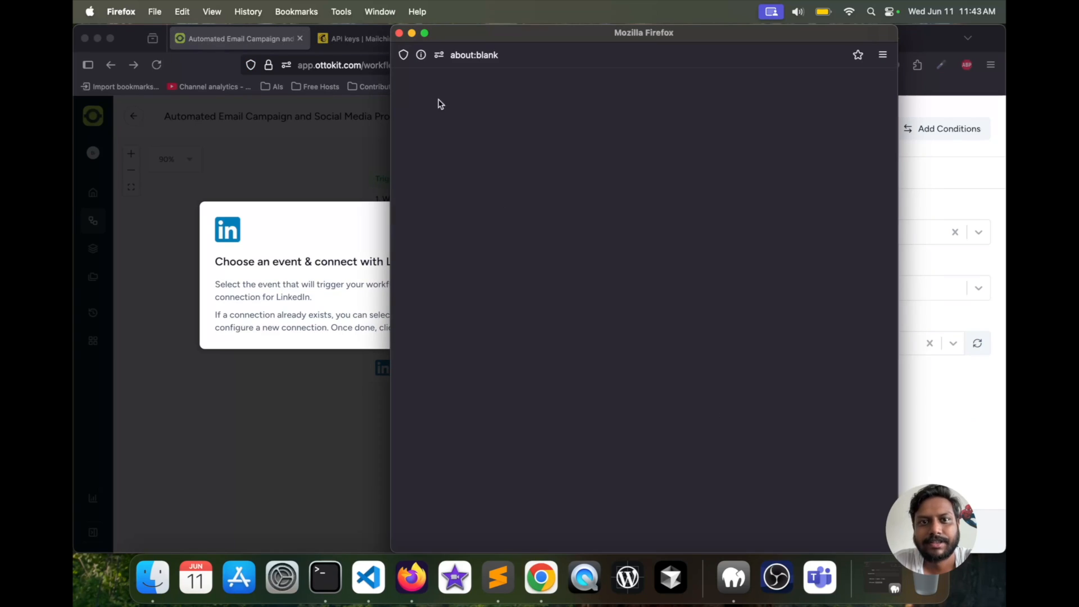
{"action": "left_click", "coordinate": [400, 34]}
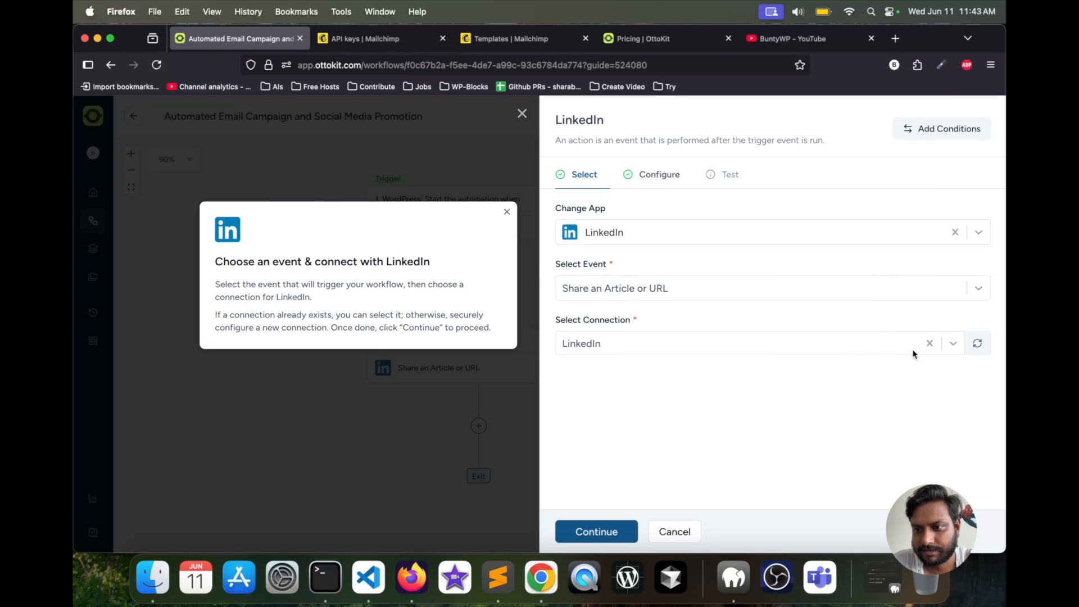
- Reconnect the existing LinkedIn connection and continue to the action's configuration stage
{"action": "left_click", "coordinate": [825, 352]}
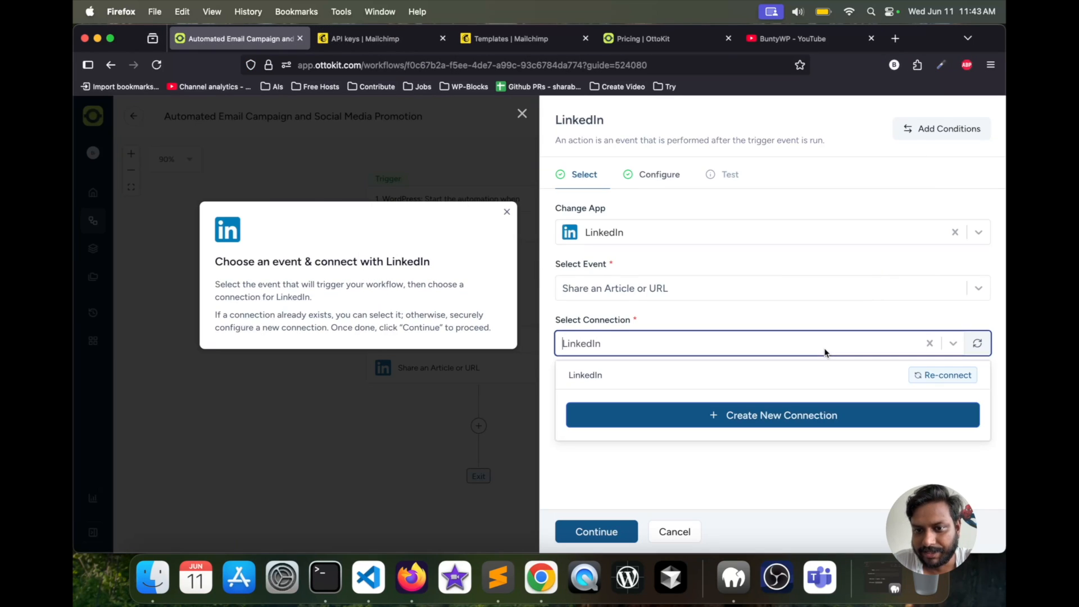
{"action": "left_click", "coordinate": [927, 379]}
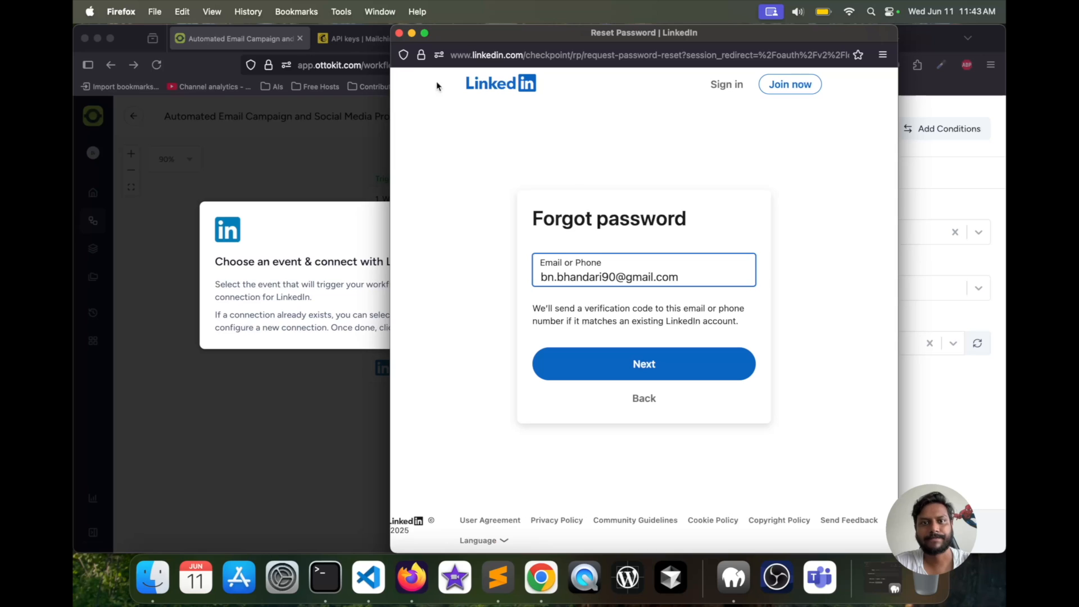
{"action": "left_click", "coordinate": [640, 406]}
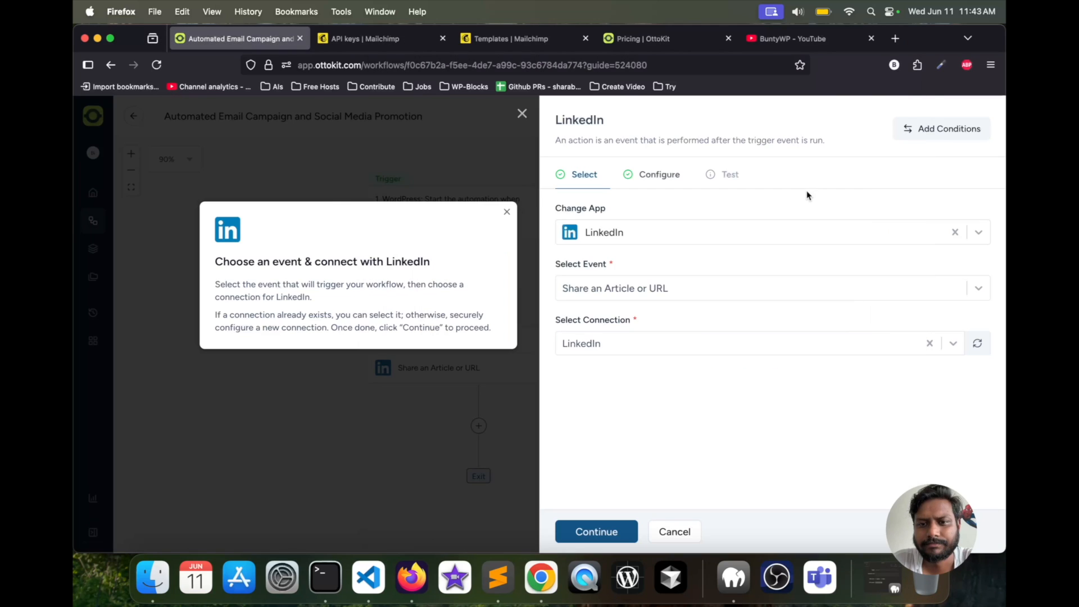
{"action": "left_click", "coordinate": [592, 534]}
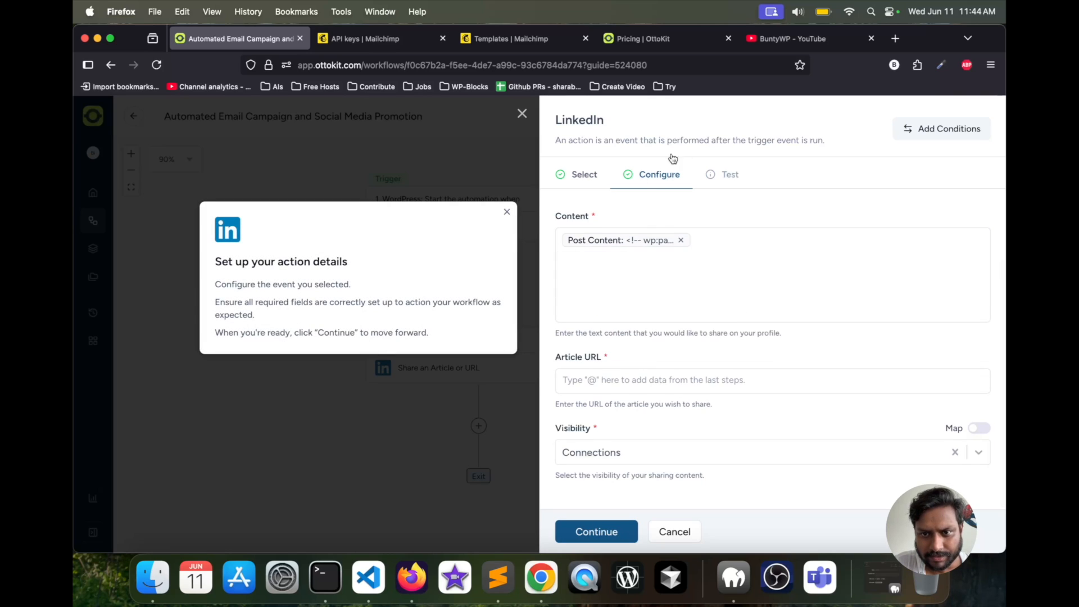
- Replace the LinkedIn share's mapped content with the text "Sample Content"
{"action": "left_click", "coordinate": [680, 240]}
{"action": "left_click", "coordinate": [613, 253]}
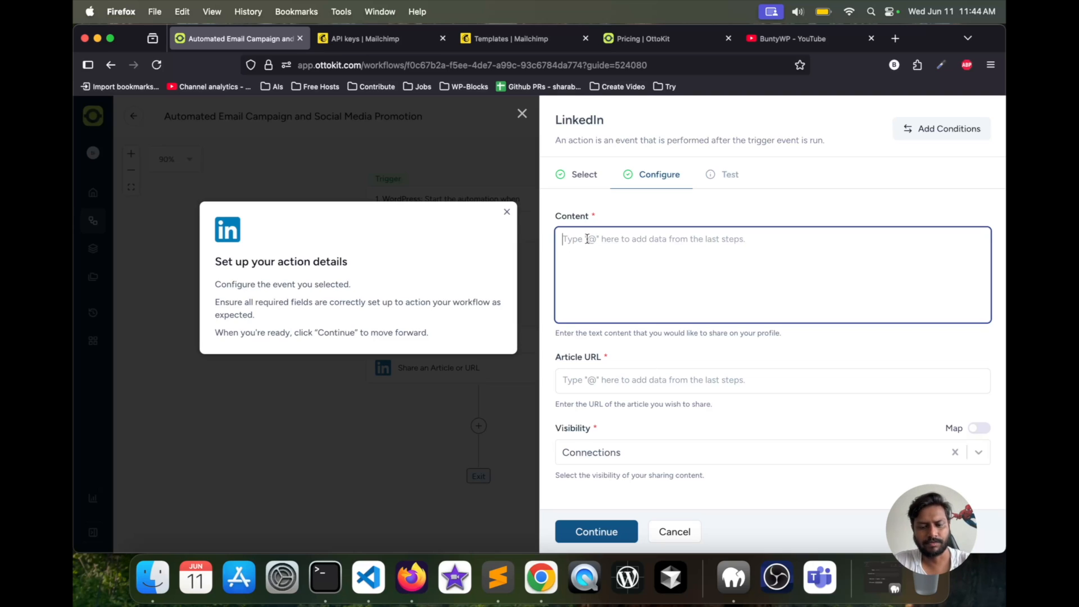
{"action": "type", "text": "Sample Content"}
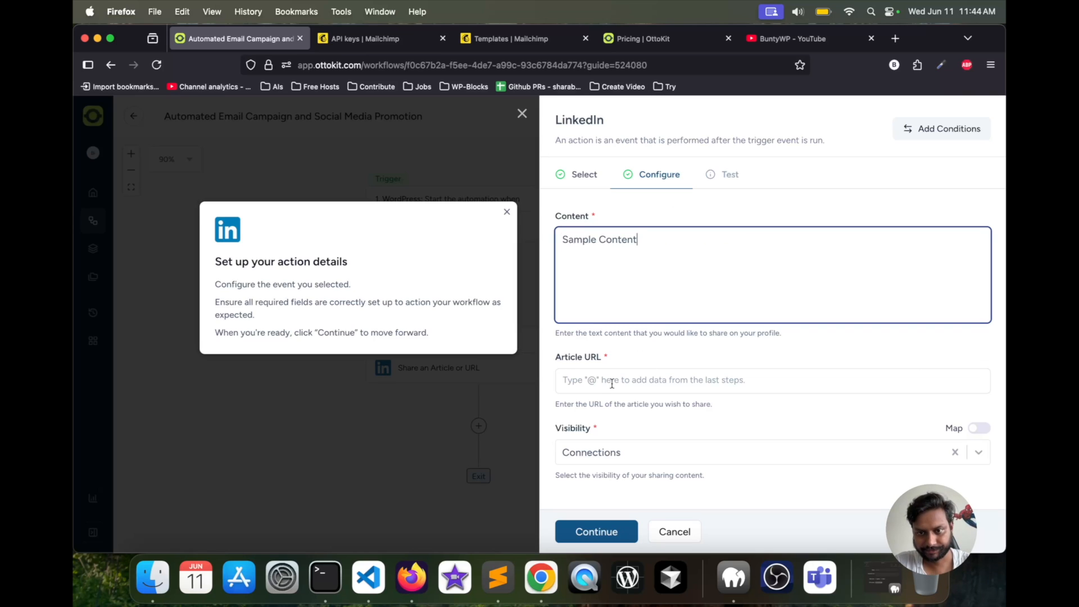
- Map the LinkedIn share's Article URL to the Permalink field of the WordPress trigger
{"action": "left_click", "coordinate": [613, 384]}
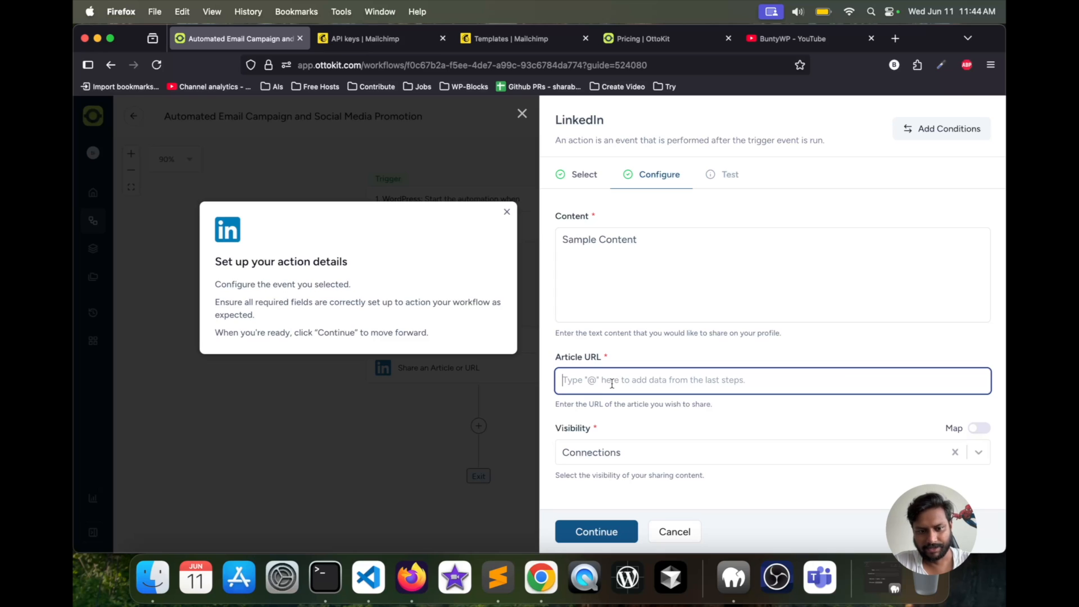
{"action": "type", "text": "@"}
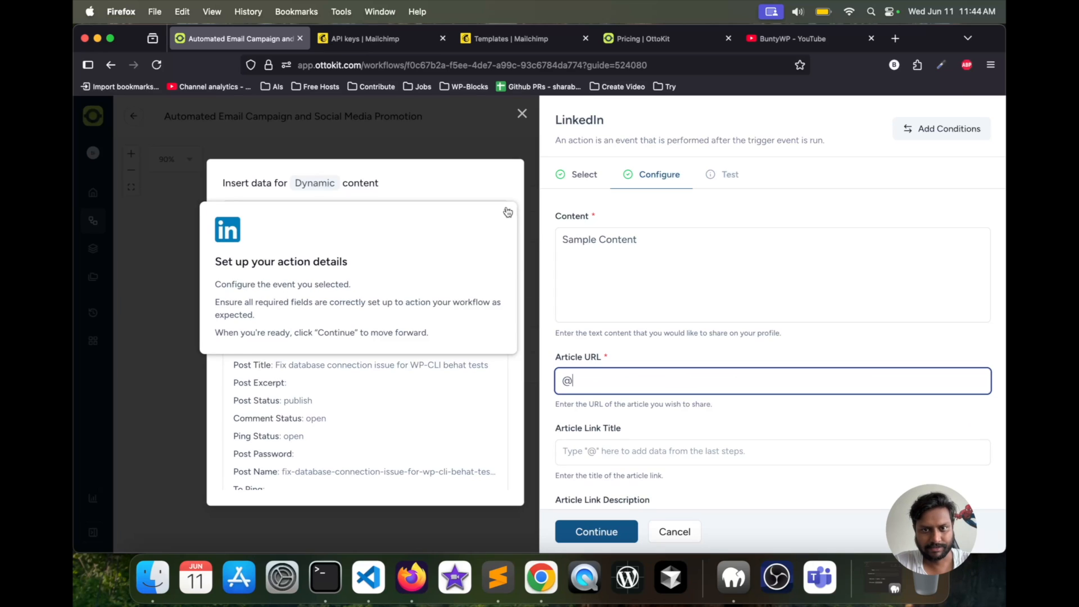
{"action": "left_click", "coordinate": [507, 212]}
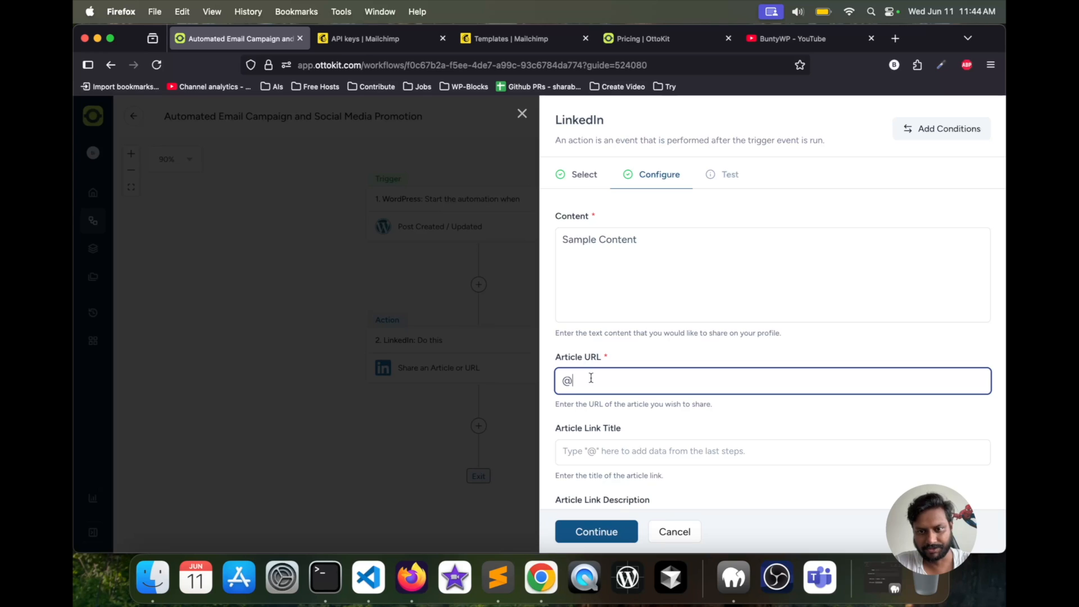
{"action": "key", "text": "BackSpace"}
{"action": "type", "text": "@"}
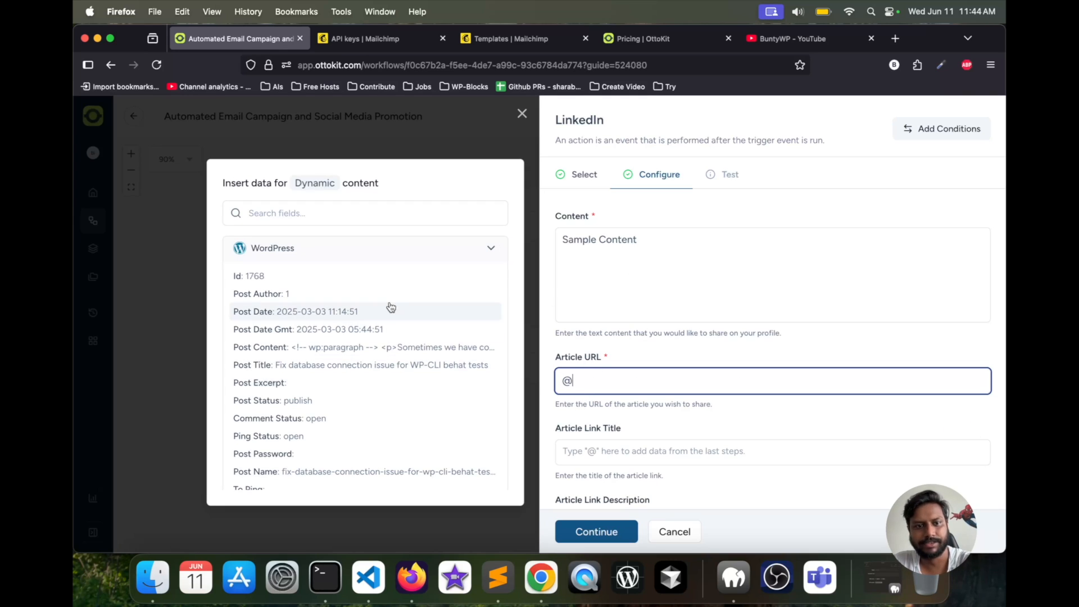
{"action": "scroll", "coordinate": [390, 306], "scroll_direction": "down", "scroll_amount": 2}
{"action": "scroll", "coordinate": [391, 306], "scroll_direction": "down", "scroll_amount": 3}
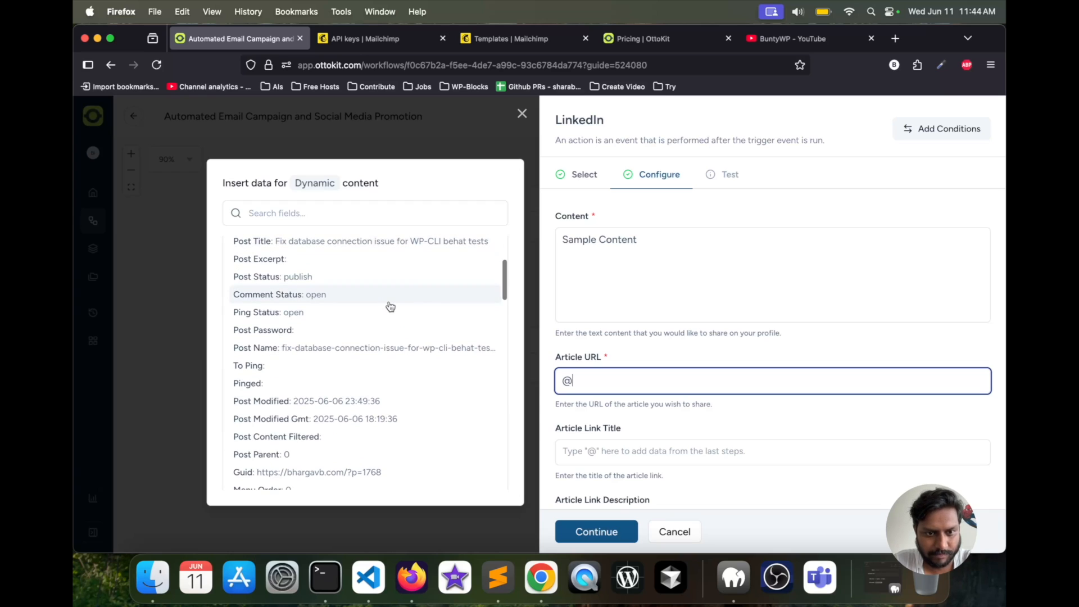
{"action": "scroll", "coordinate": [390, 306], "scroll_direction": "down", "scroll_amount": 4}
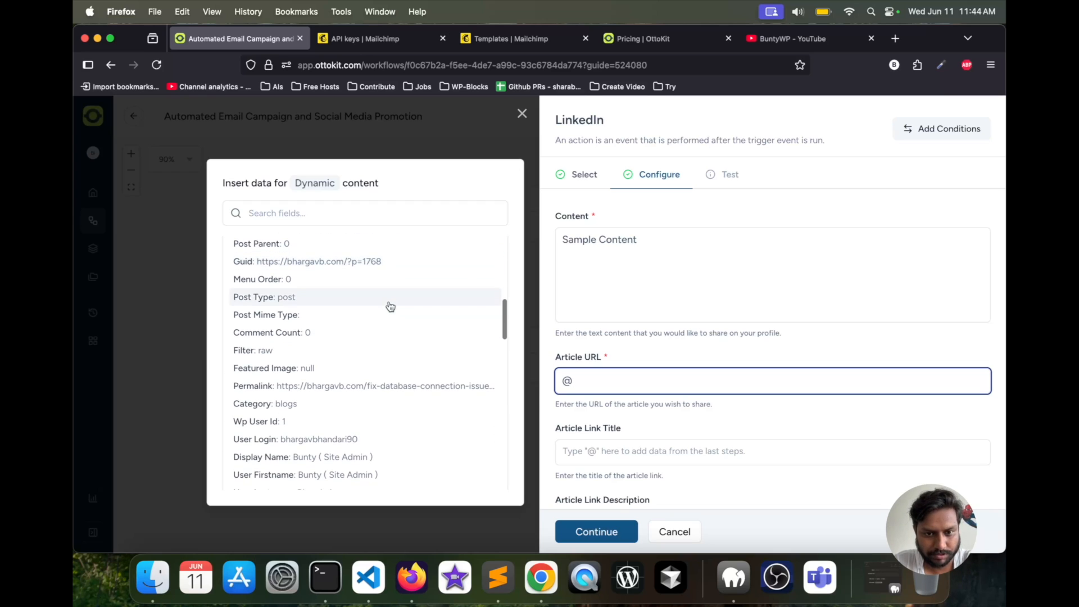
{"action": "left_click", "coordinate": [265, 390]}
- Map both the Article Link Title and the Article Link Description to the WordPress Post Title
{"action": "scroll", "coordinate": [654, 412], "scroll_direction": "down", "scroll_amount": 3}
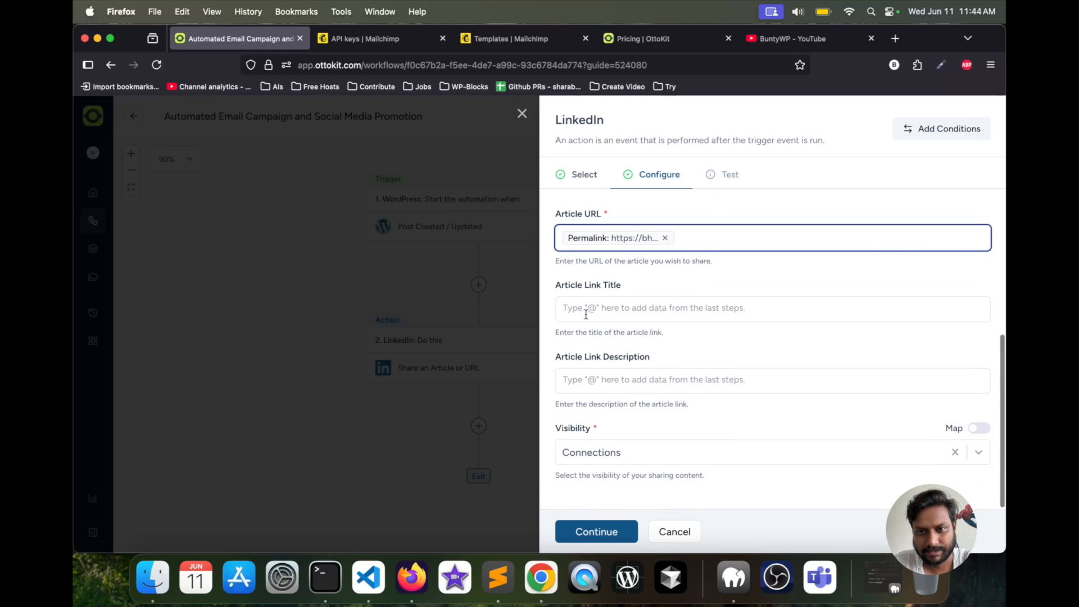
{"action": "left_click", "coordinate": [586, 314]}
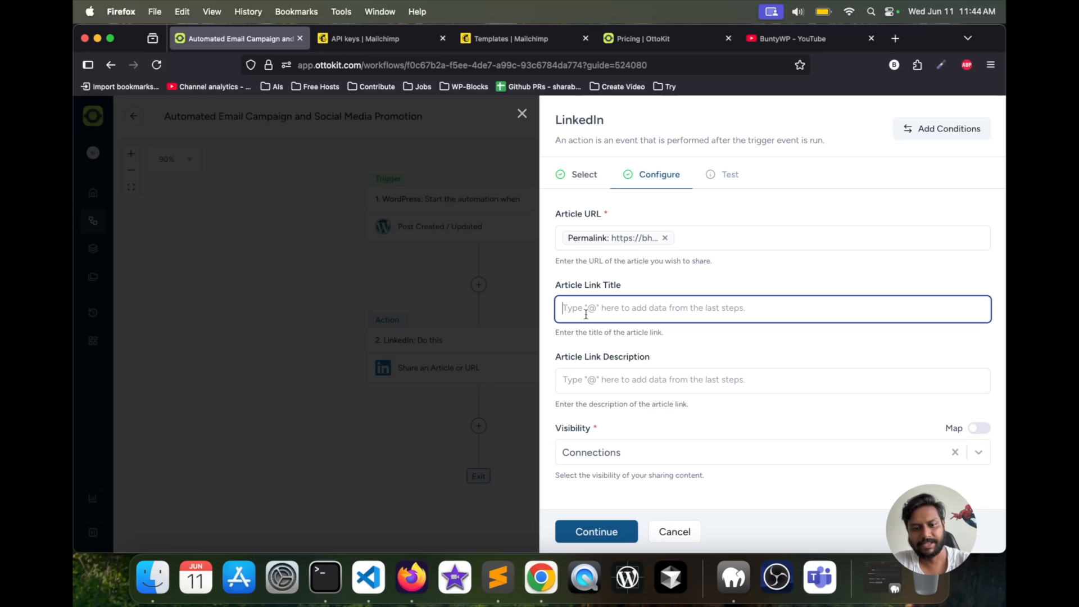
{"action": "type", "text": "@"}
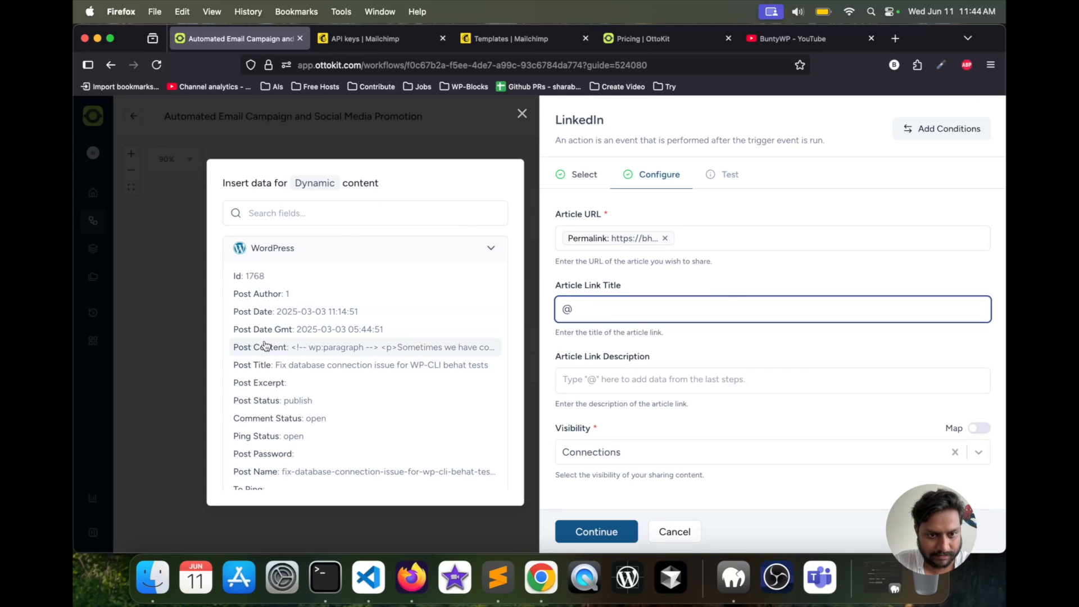
{"action": "left_click", "coordinate": [260, 364]}
{"action": "left_click", "coordinate": [596, 378]}
{"action": "type", "text": "@"}
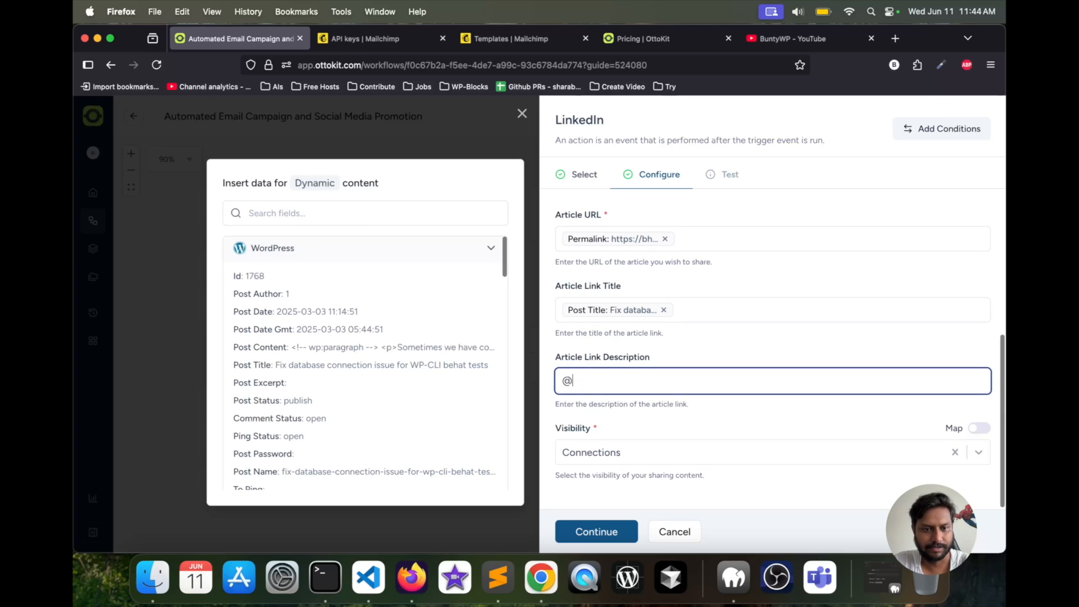
{"action": "scroll", "coordinate": [357, 349], "scroll_direction": "down", "scroll_amount": 2}
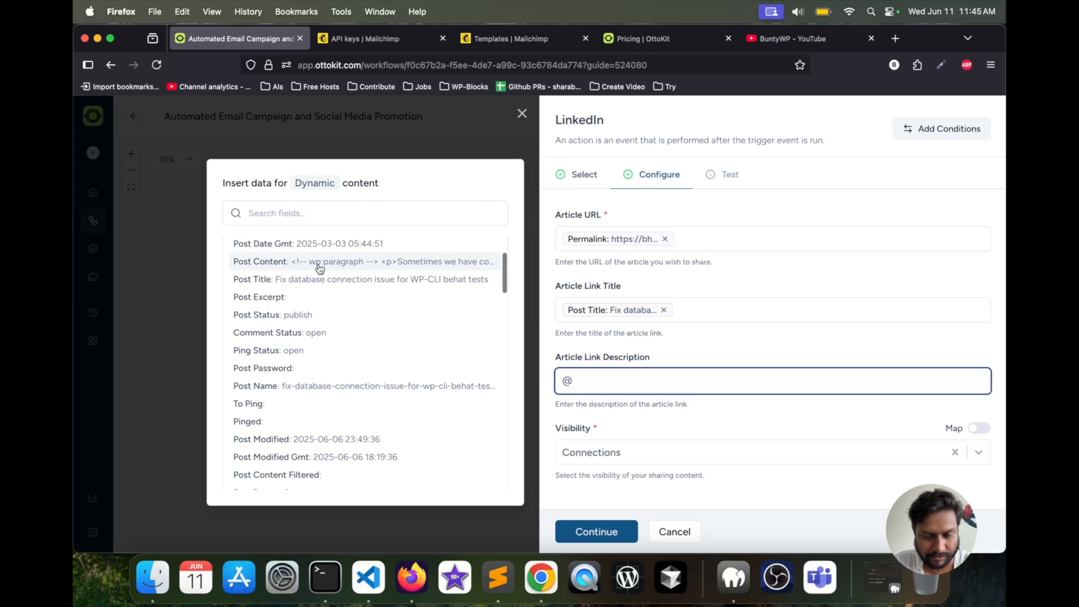
{"action": "left_click", "coordinate": [293, 280]}
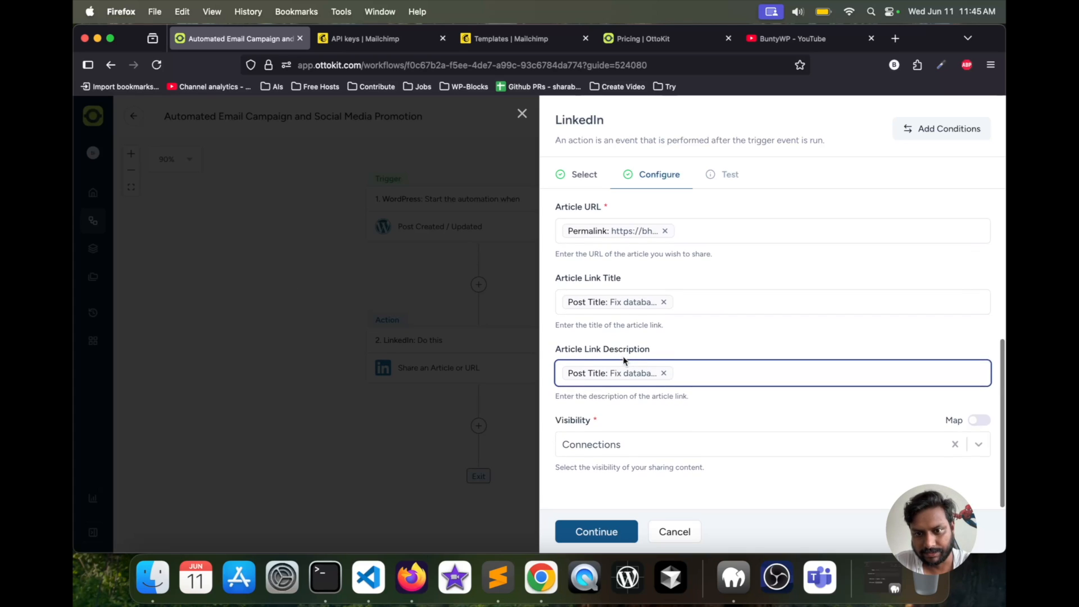
- Switch the LinkedIn share's visibility to Public and back to Connections
{"action": "left_click", "coordinate": [642, 450]}
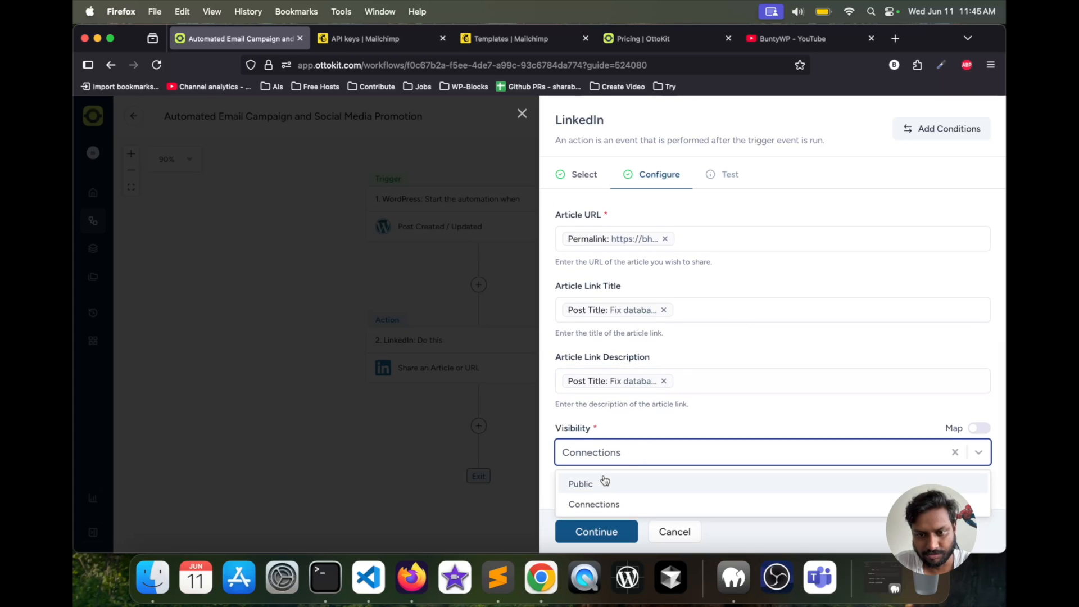
{"action": "left_click", "coordinate": [602, 483]}
{"action": "left_click", "coordinate": [632, 446]}
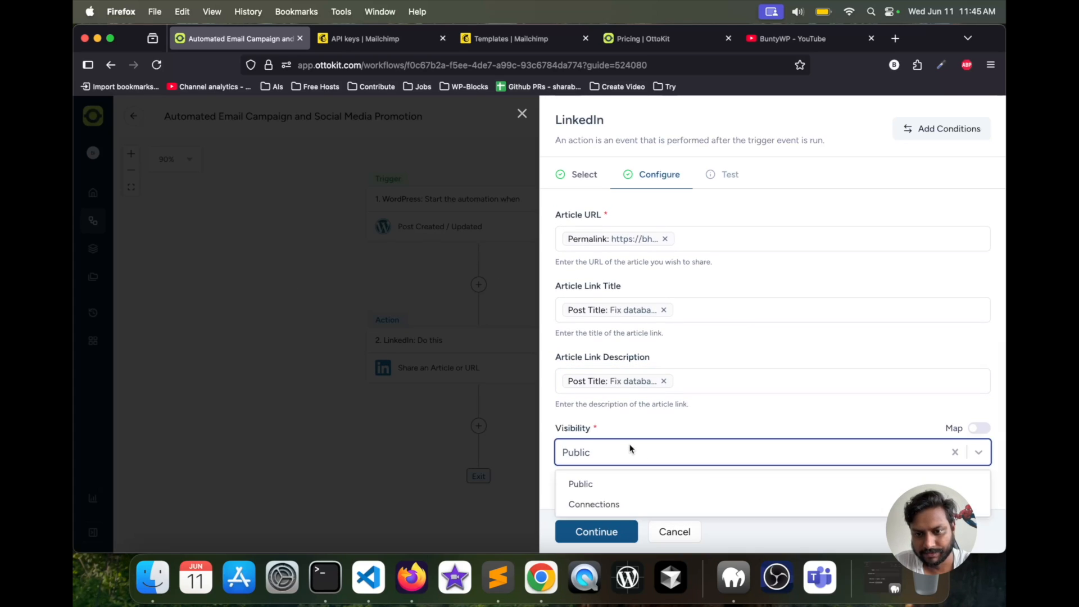
{"action": "left_click", "coordinate": [602, 499]}
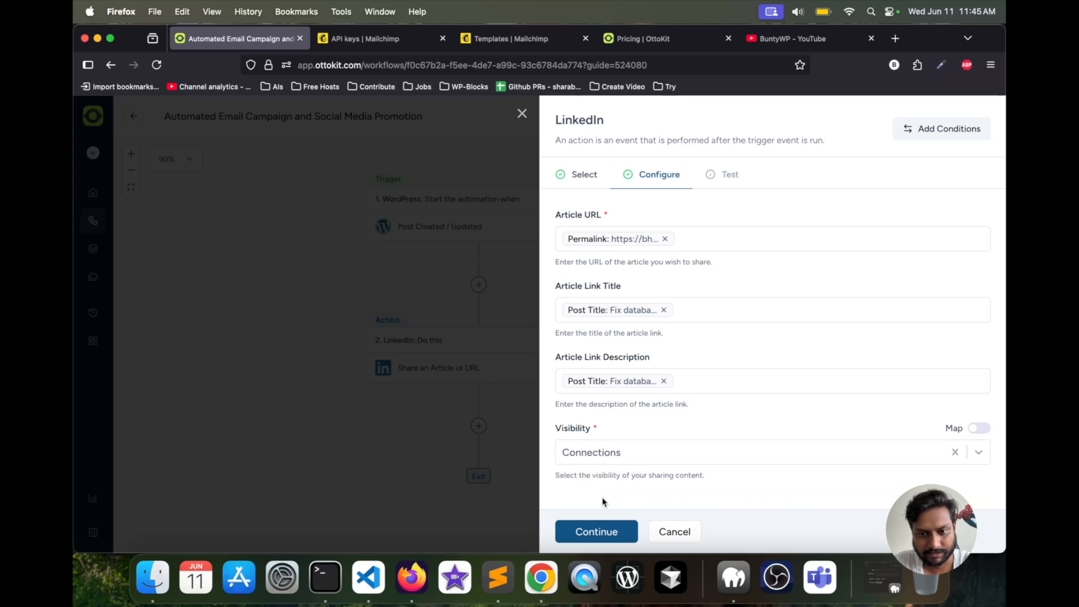
- Continue to the test stage and test the LinkedIn Share an Article or URL action
{"action": "left_click", "coordinate": [592, 532]}
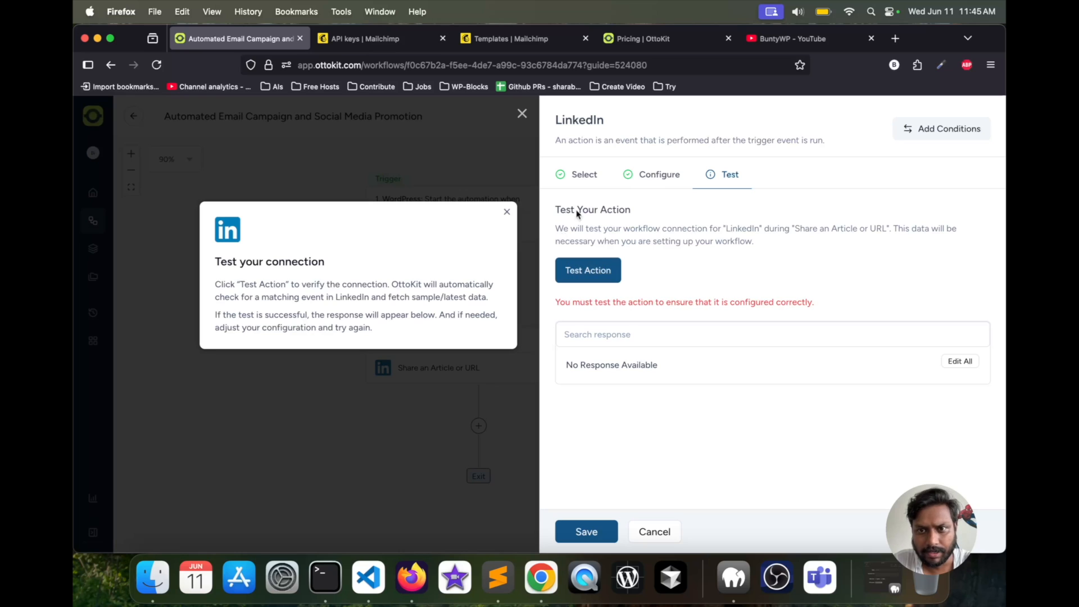
{"action": "left_click", "coordinate": [596, 271]}
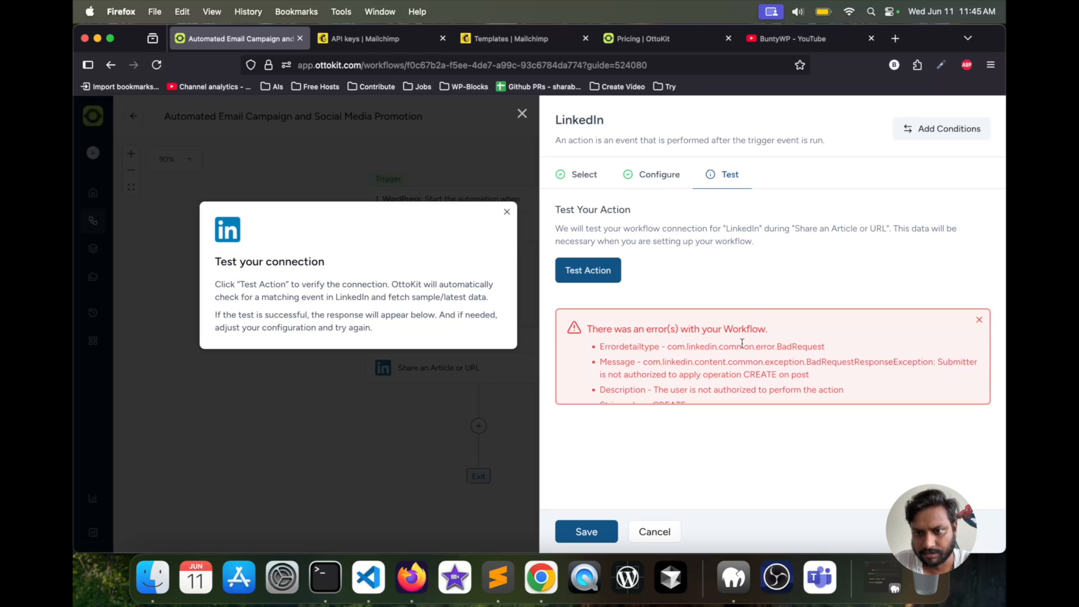
- Examine the full error details returned by the LinkedIn Share an Article or URL test, including description, code and status
{"action": "scroll", "coordinate": [742, 343], "scroll_direction": "down", "scroll_amount": 3}
{"action": "scroll", "coordinate": [742, 343], "scroll_direction": "up", "scroll_amount": 3}
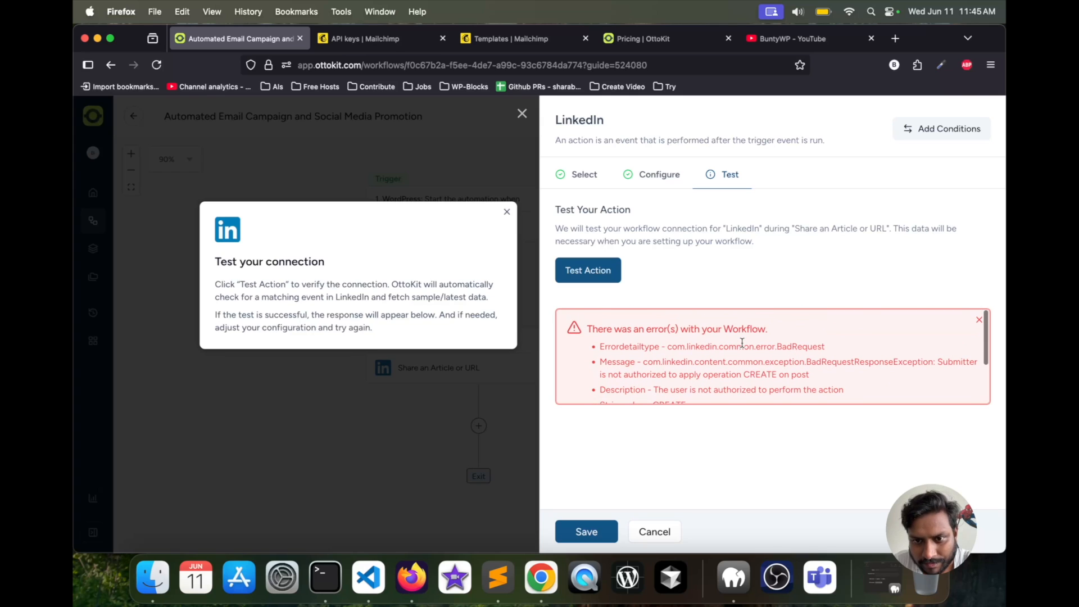
{"action": "scroll", "coordinate": [672, 356], "scroll_direction": "down", "scroll_amount": 2}
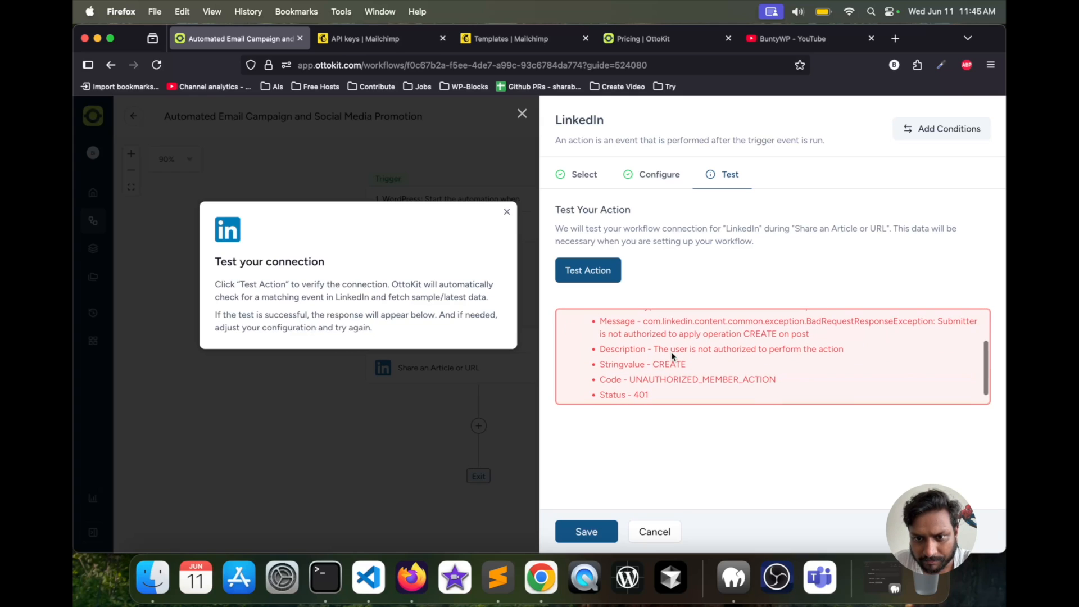
{"action": "left_click_drag", "start_coordinate": [653, 349], "coordinate": [848, 351]}
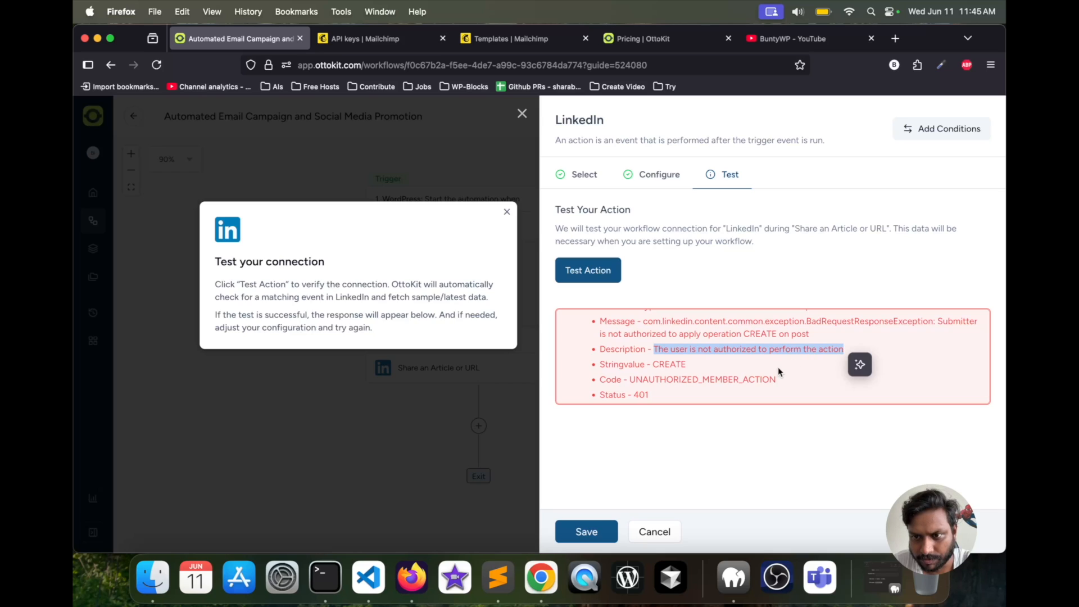
{"action": "scroll", "coordinate": [778, 367], "scroll_direction": "down", "scroll_amount": 1}
{"action": "left_click_drag", "start_coordinate": [687, 355], "coordinate": [599, 354]}
{"action": "left_click", "coordinate": [641, 380]}
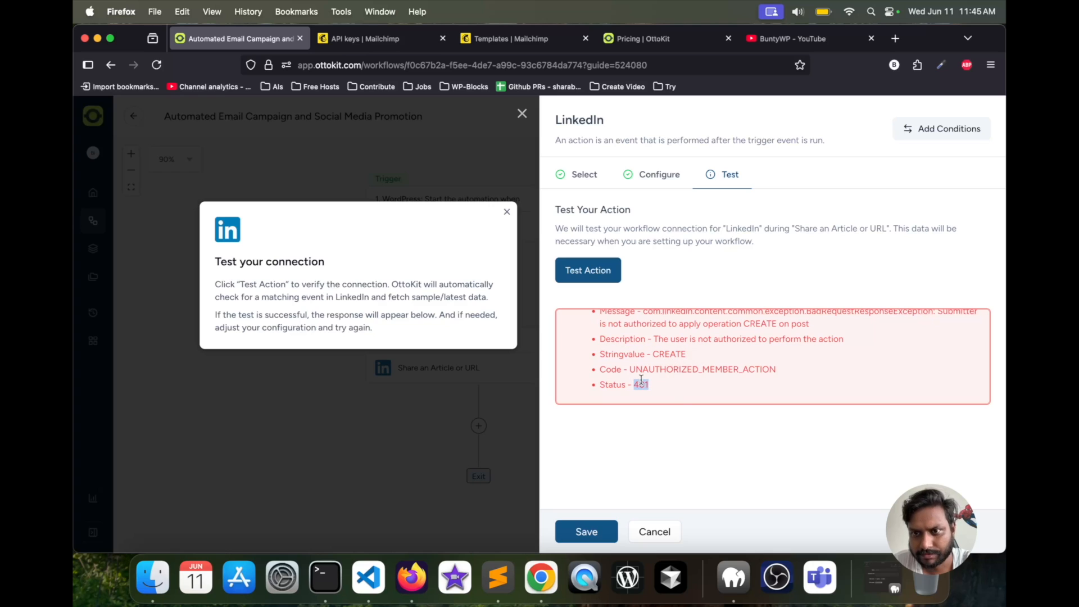
{"action": "scroll", "coordinate": [643, 374], "scroll_direction": "up", "scroll_amount": 3}
- Change the LinkedIn share's author to the other available account in the configuration and test the action again
{"action": "left_click", "coordinate": [651, 186]}
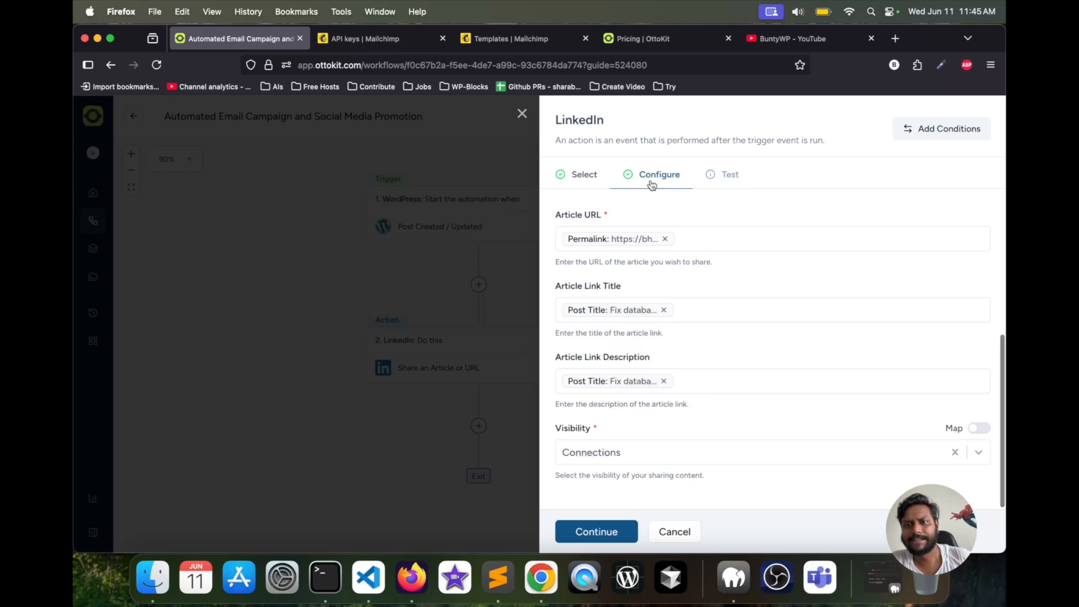
{"action": "scroll", "coordinate": [713, 270], "scroll_direction": "up", "scroll_amount": 2}
{"action": "scroll", "coordinate": [716, 279], "scroll_direction": "up", "scroll_amount": 2}
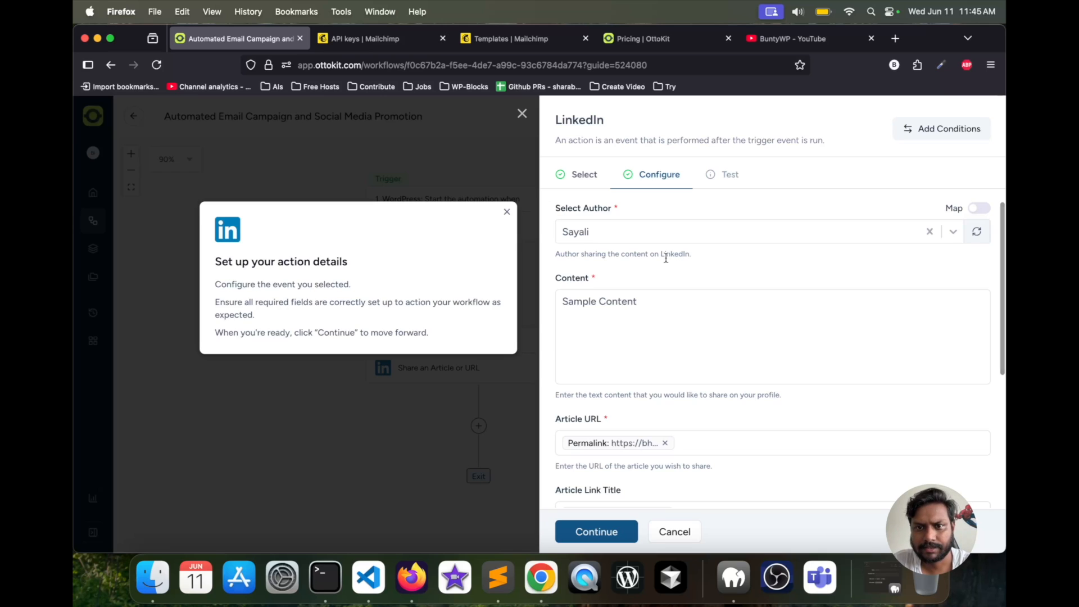
{"action": "left_click", "coordinate": [617, 233]}
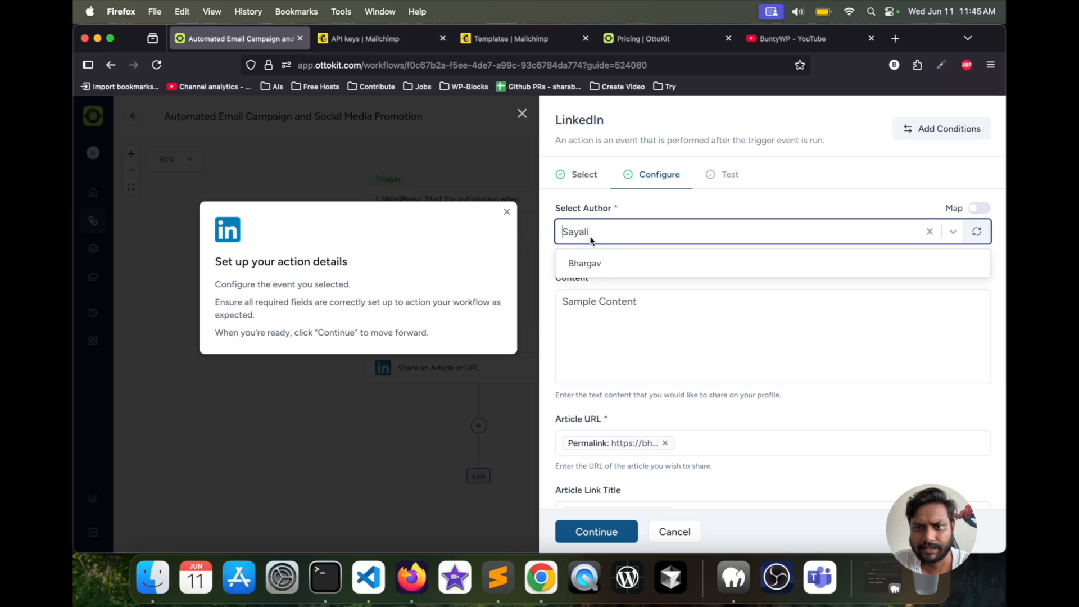
{"action": "left_click", "coordinate": [590, 263]}
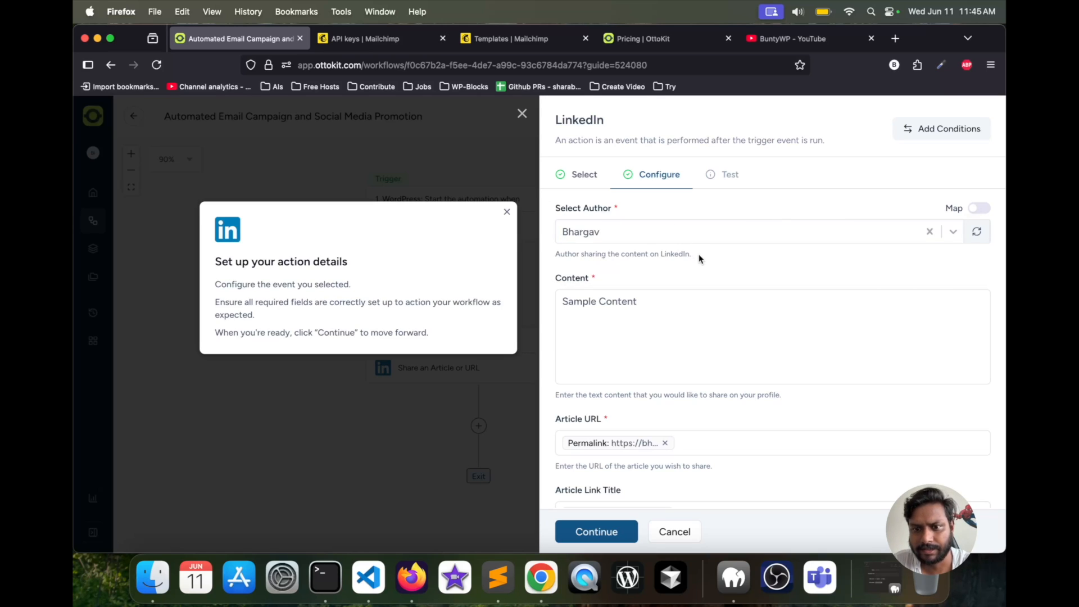
{"action": "left_click", "coordinate": [596, 529]}
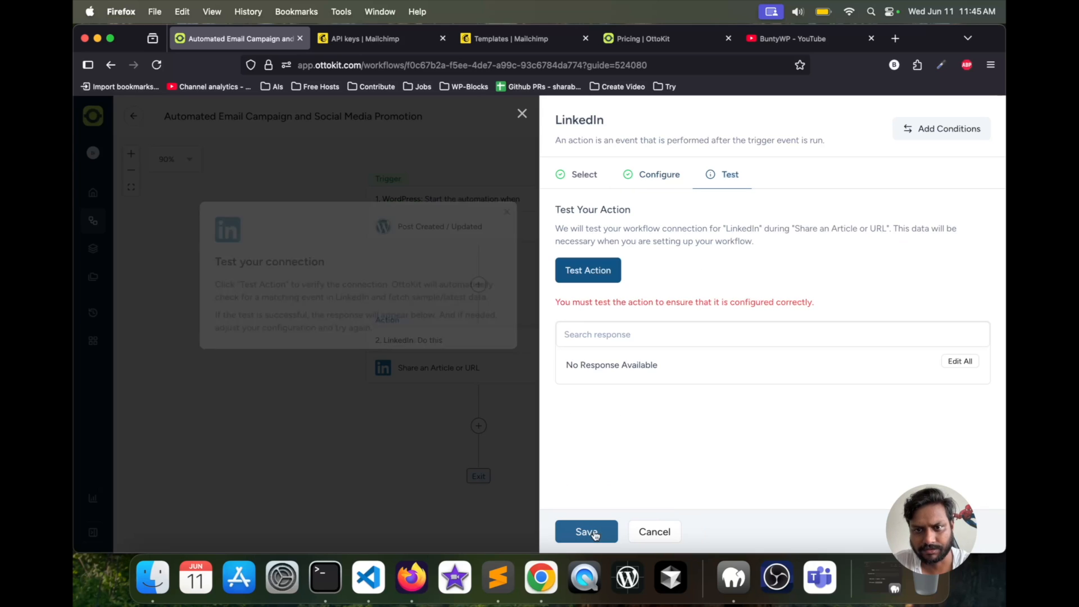
{"action": "left_click", "coordinate": [600, 277]}
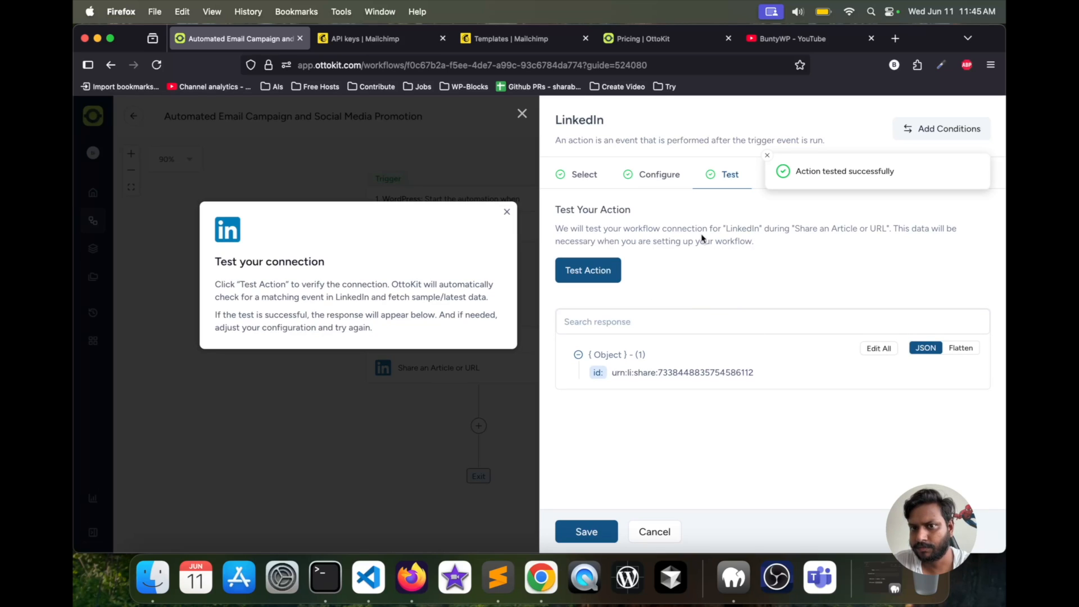
- Recheck the LinkedIn action's app, event, connection and author settings, and rerun its test
{"action": "left_click", "coordinate": [585, 176]}
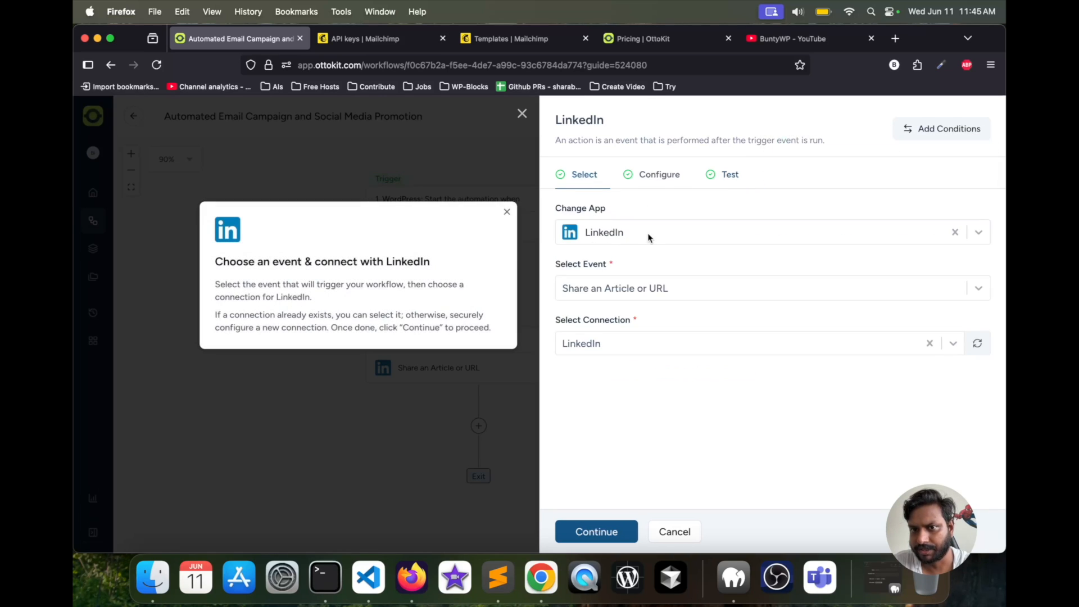
{"action": "left_click", "coordinate": [656, 170]}
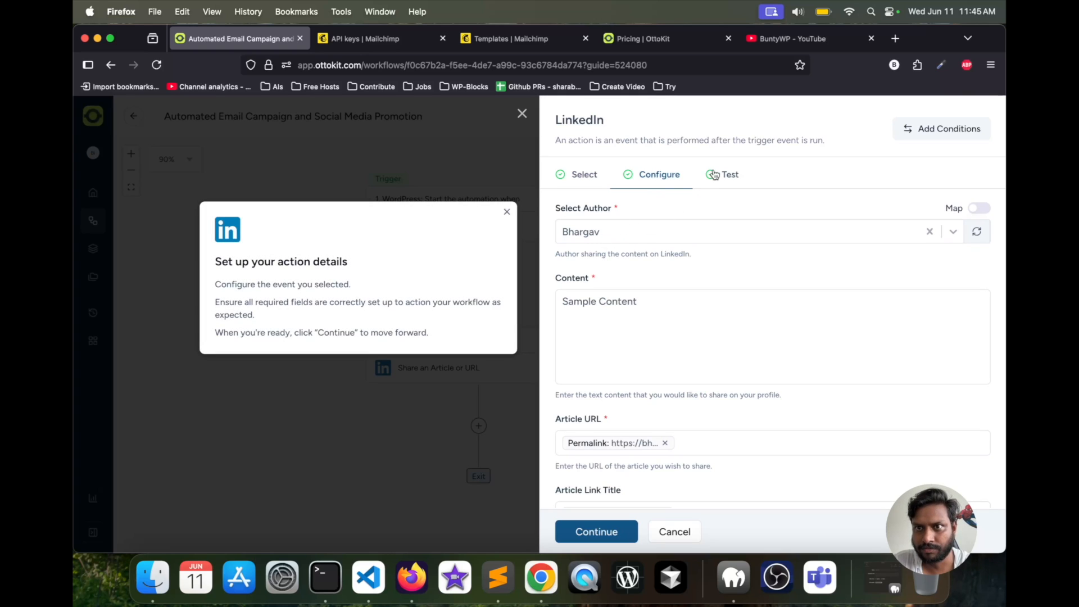
{"action": "left_click", "coordinate": [718, 174]}
{"action": "left_click", "coordinate": [596, 274]}
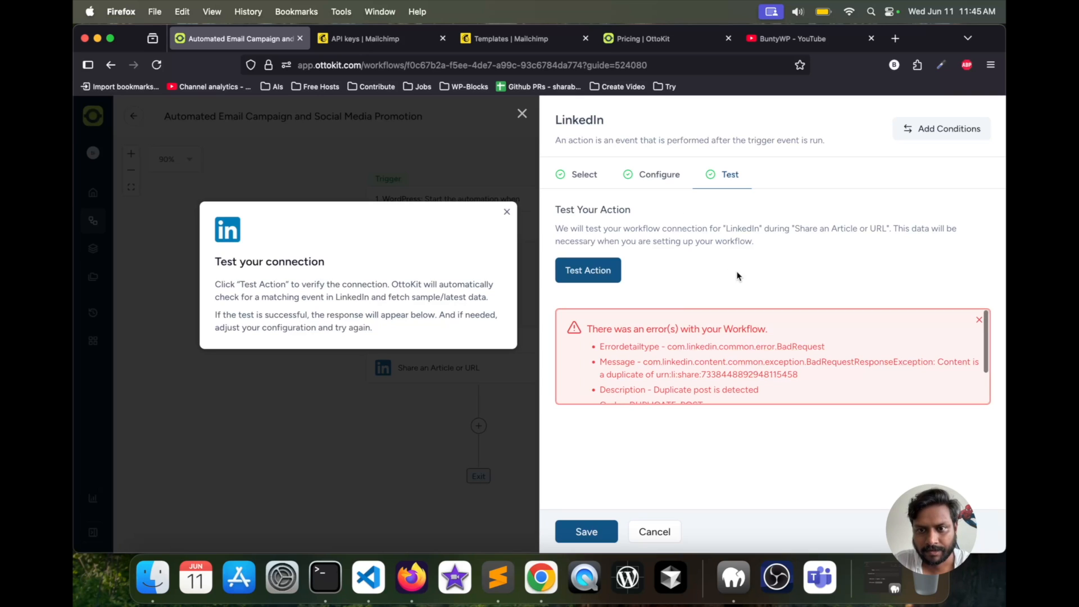
- Review the LinkedIn share's field mappings and visibility, repeat the action test, and examine the returned error details
{"action": "left_click", "coordinate": [661, 173]}
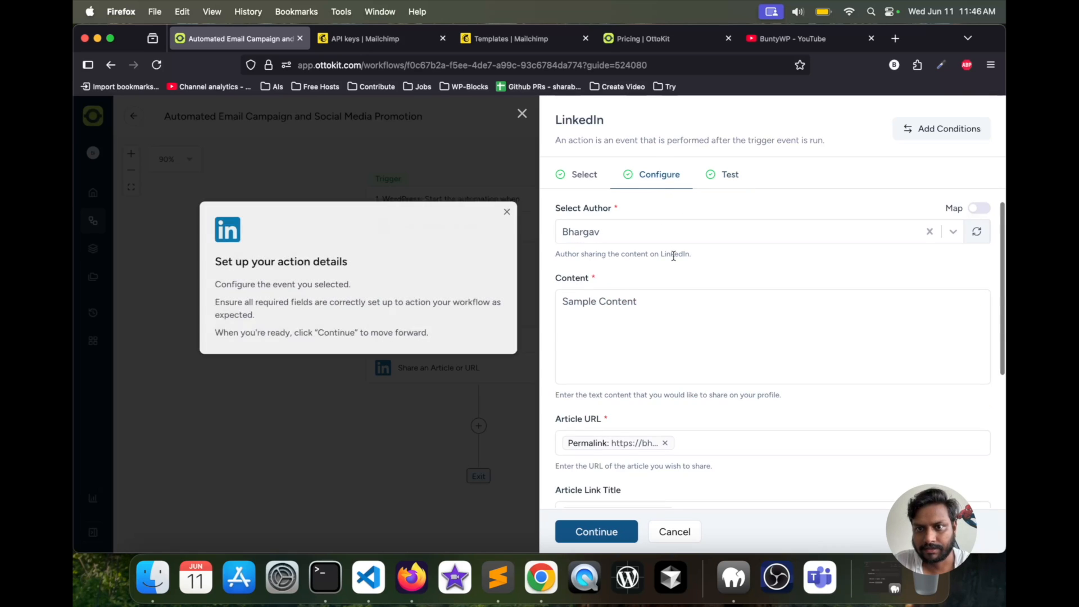
{"action": "scroll", "coordinate": [629, 405], "scroll_direction": "down", "scroll_amount": 5}
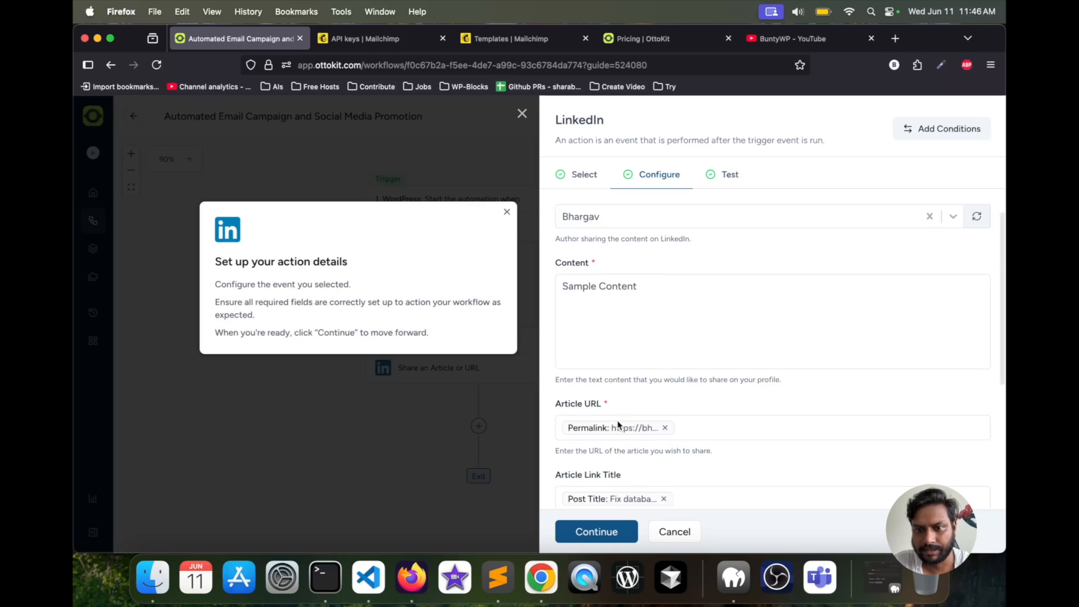
{"action": "left_click", "coordinate": [588, 532]}
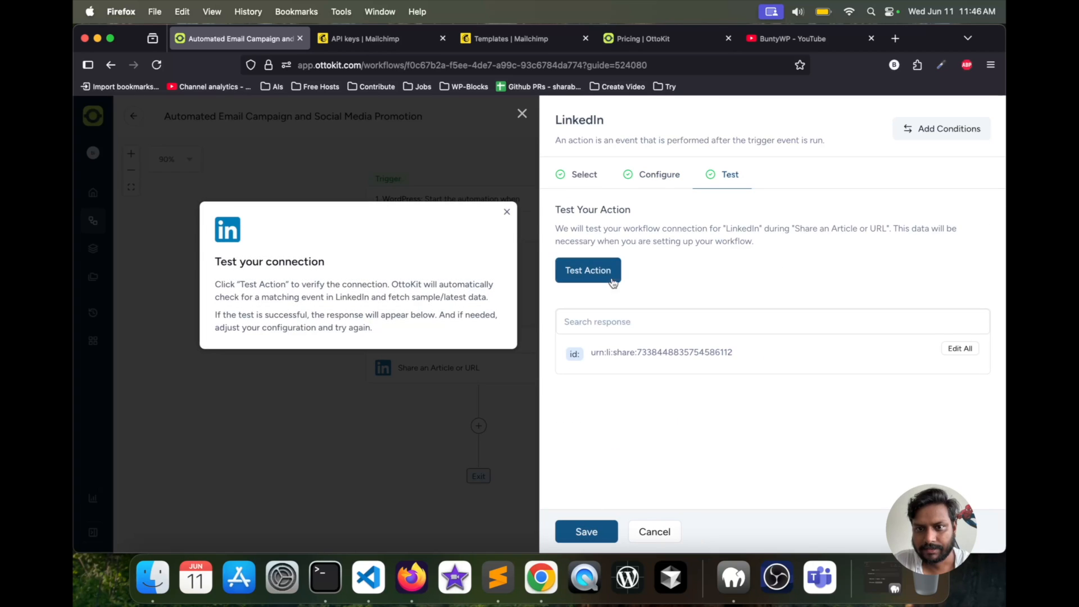
{"action": "left_click", "coordinate": [592, 271]}
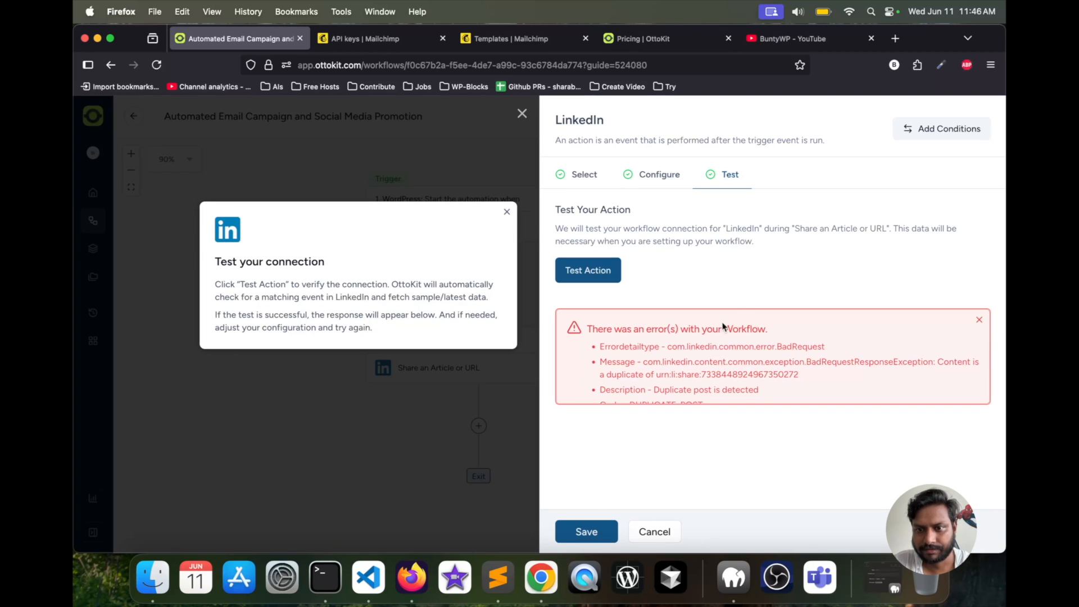
{"action": "scroll", "coordinate": [715, 343], "scroll_direction": "down", "scroll_amount": 2}
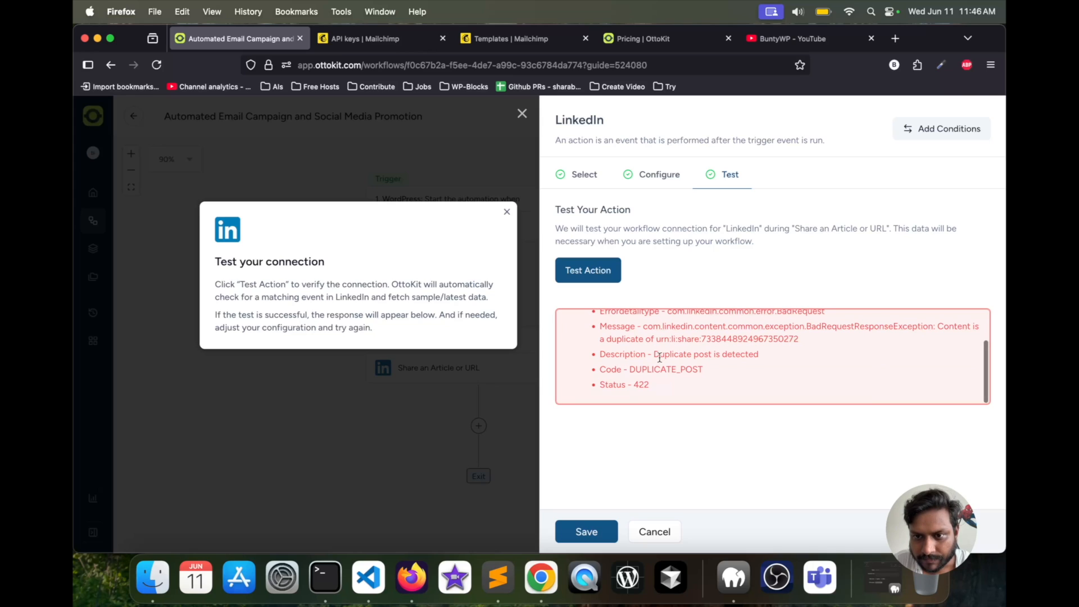
{"action": "left_click_drag", "start_coordinate": [653, 357], "coordinate": [769, 358]}
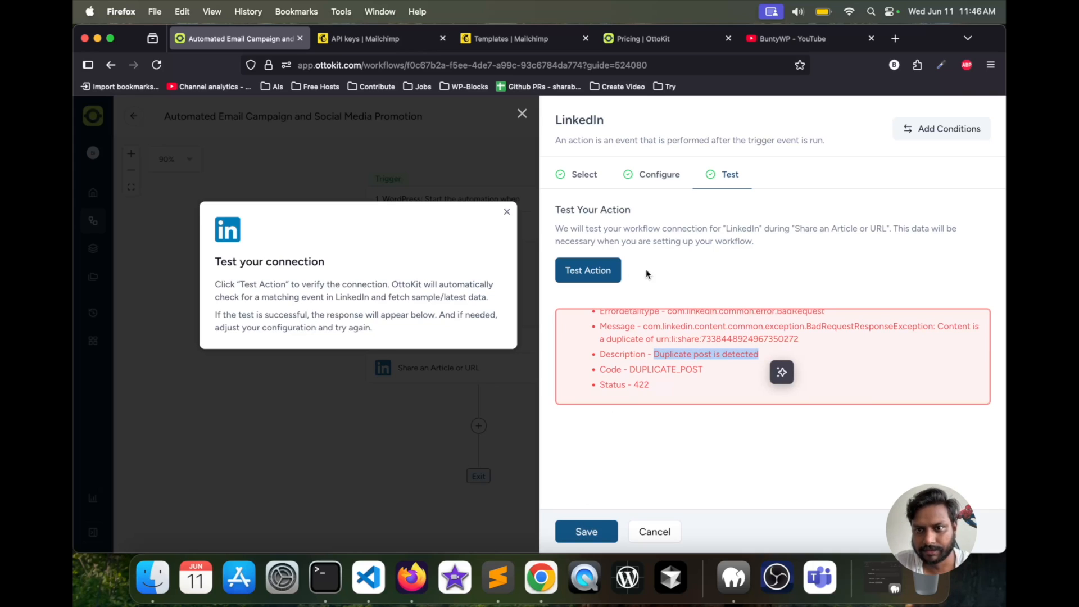
{"action": "scroll", "coordinate": [667, 321], "scroll_direction": "up", "scroll_amount": 2}
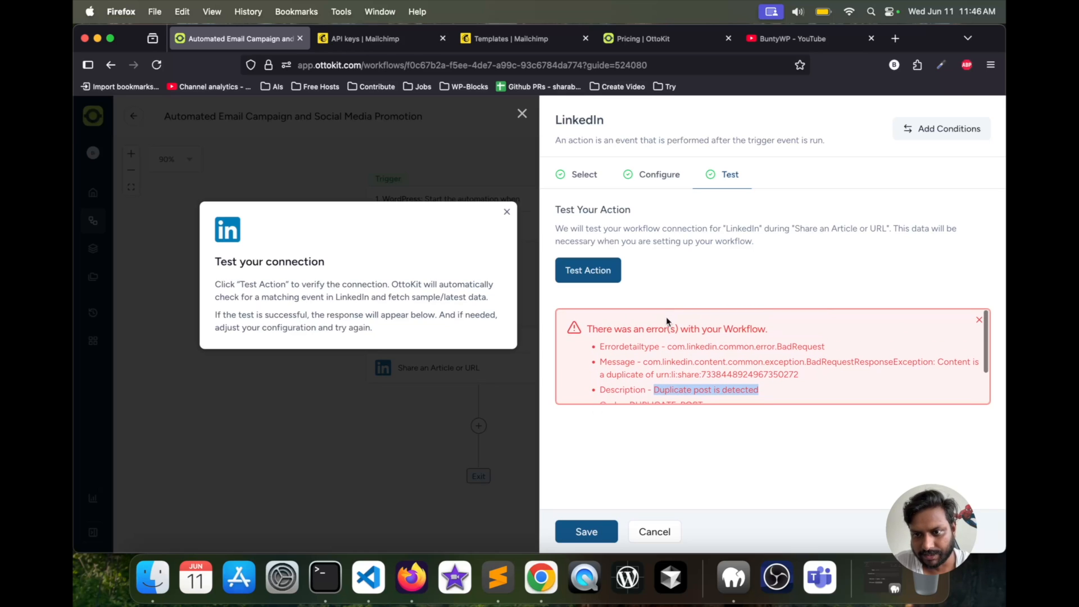
- Save the LinkedIn action and open LinkedIn in a new browser tab
{"action": "left_click", "coordinate": [586, 531]}
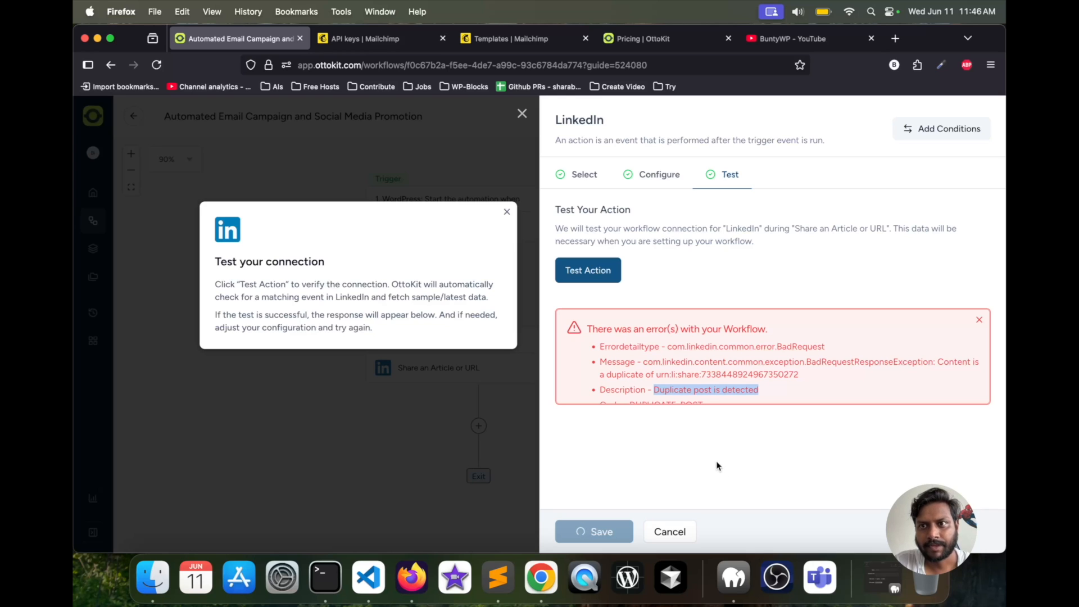
{"action": "left_click", "coordinate": [896, 38]}
{"action": "type", "text": "linkedin.com"}
{"action": "key", "text": "Return"}
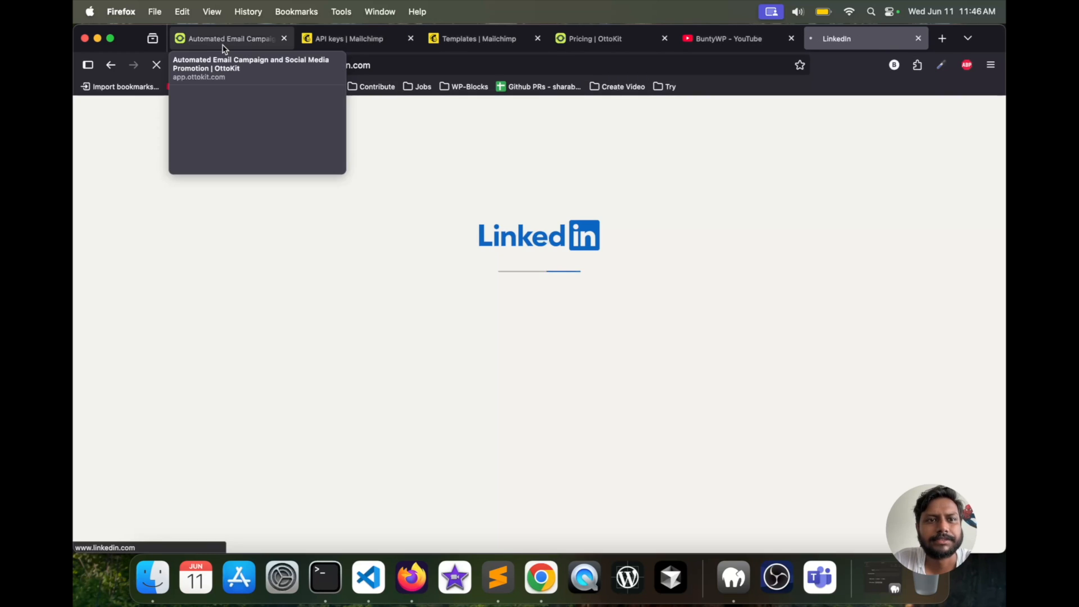
- Return to the OttoKit workflow and publish it
{"action": "left_click", "coordinate": [222, 41]}
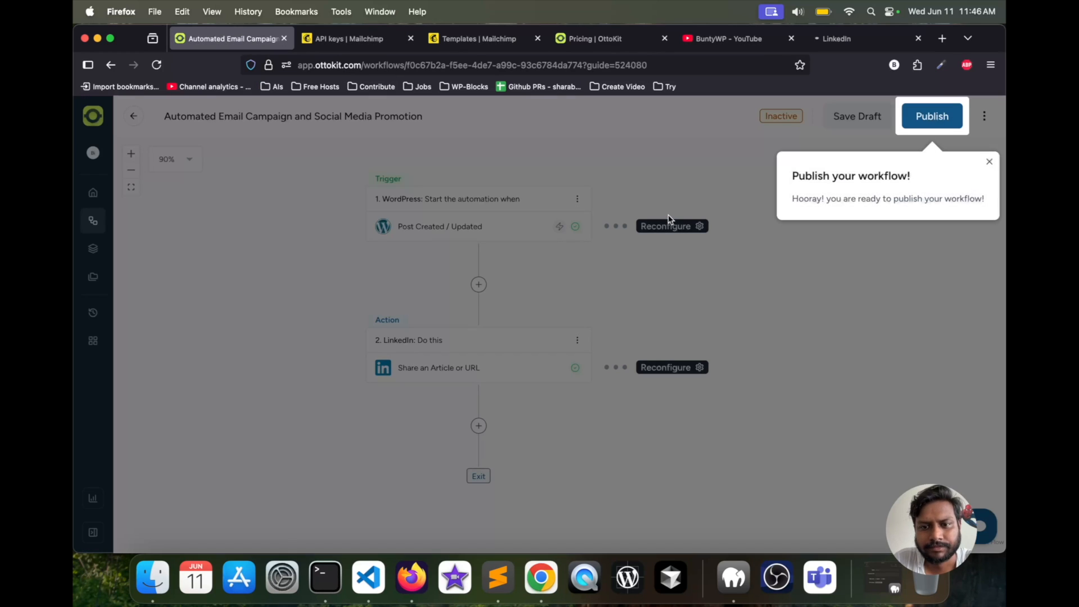
{"action": "left_click", "coordinate": [932, 116]}
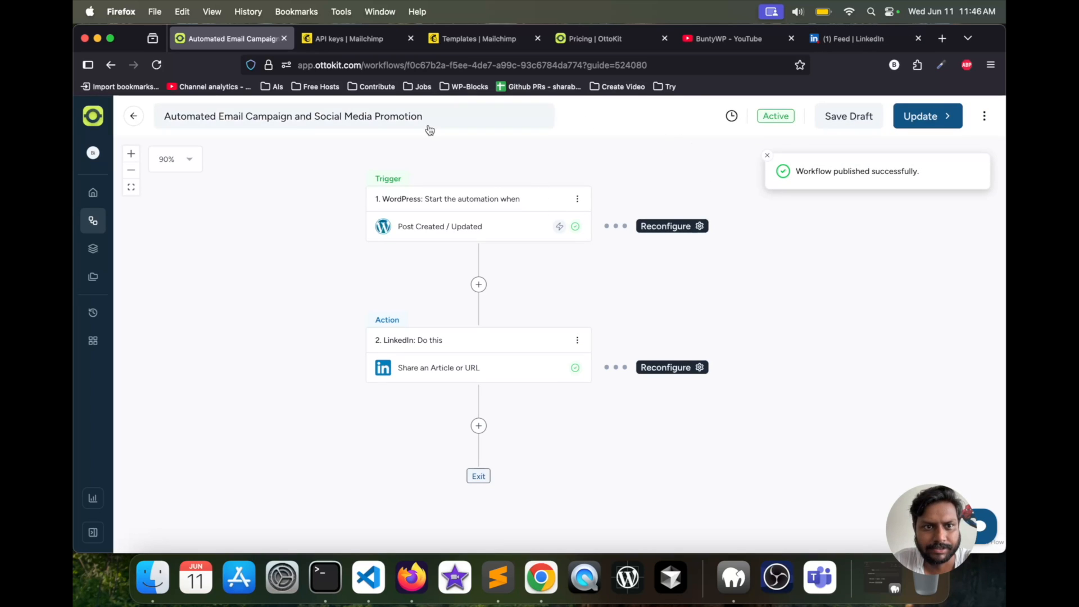
- Switch to LinkedIn and check the notifications for the shared test post, ending on the home feed
{"action": "left_click", "coordinate": [855, 40]}
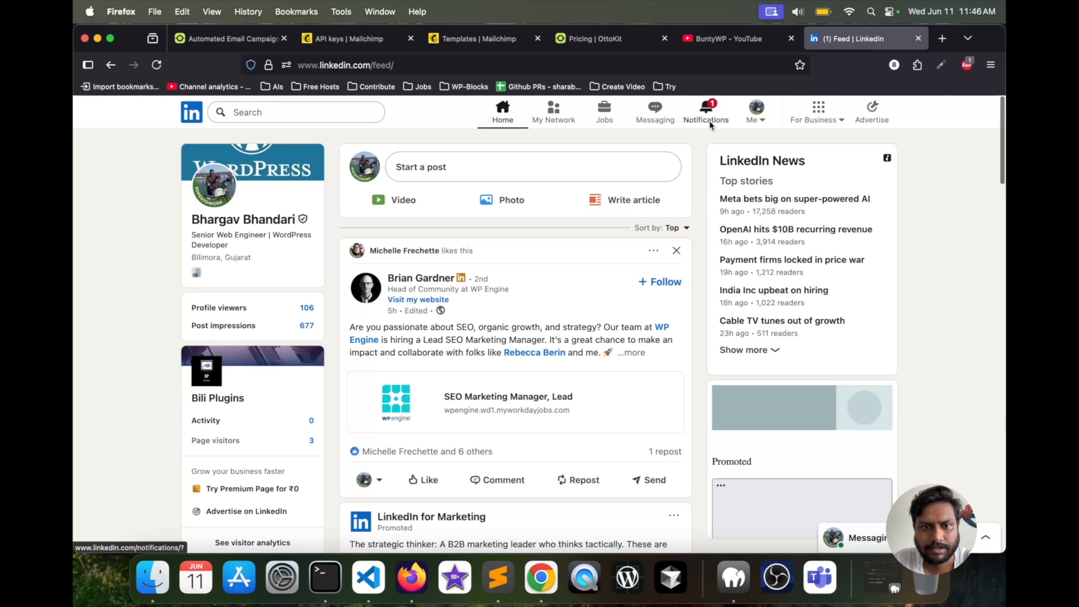
{"action": "left_click", "coordinate": [708, 119]}
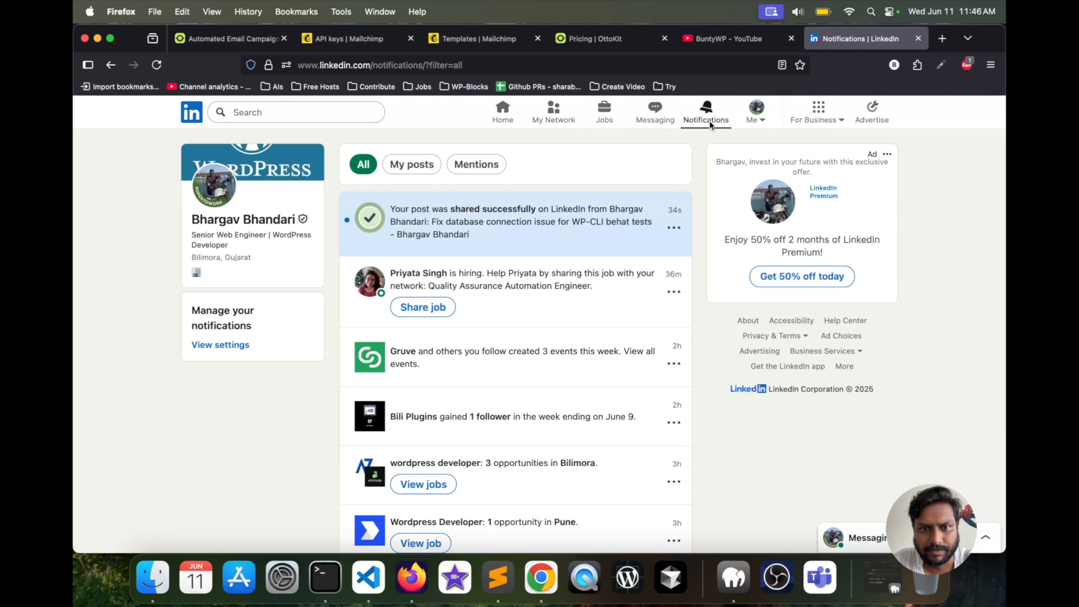
{"action": "left_click", "coordinate": [503, 109]}
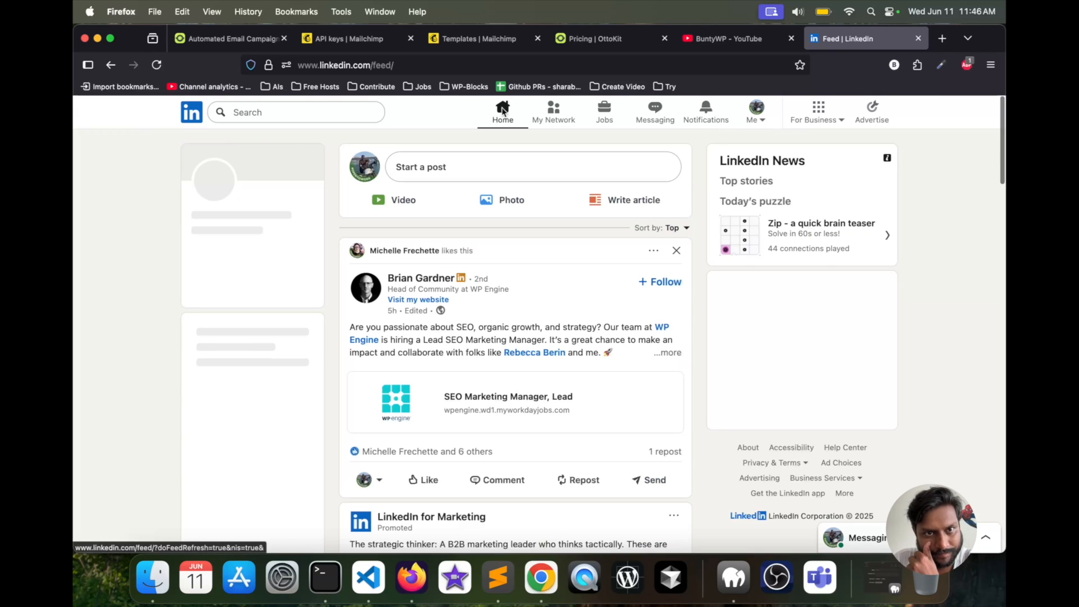
- Switch back to OttoKit and check the event and connection selected in the WordPress trigger
{"action": "left_click", "coordinate": [227, 38]}
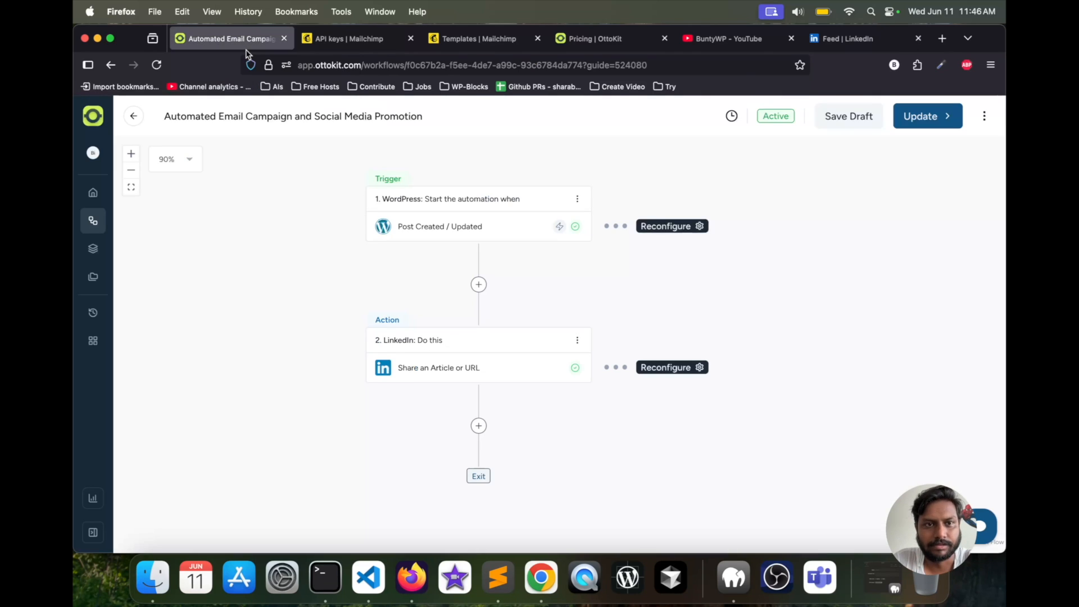
{"action": "left_click", "coordinate": [457, 236]}
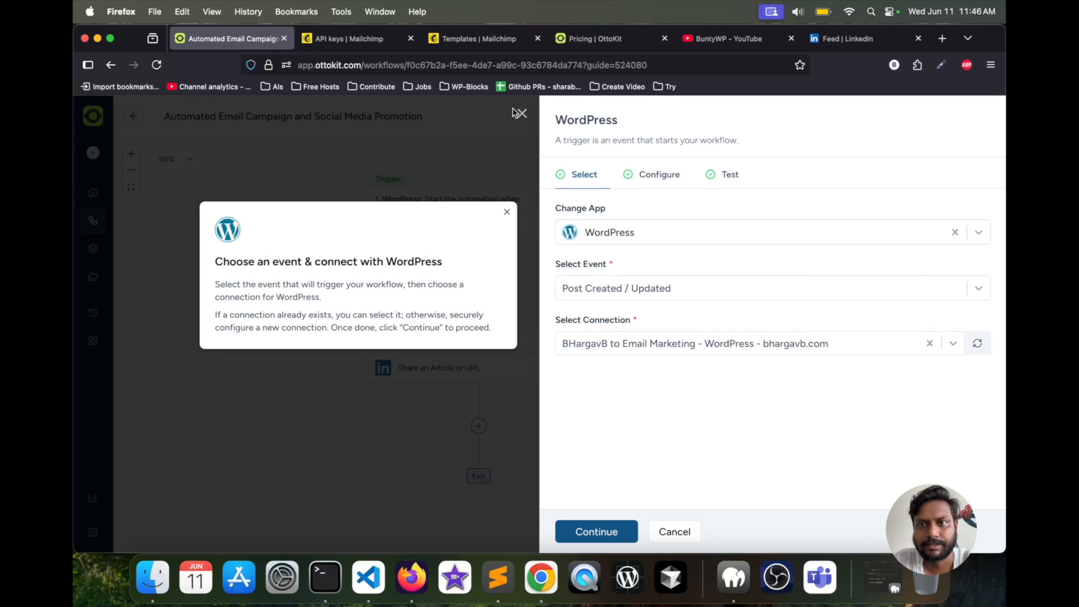
{"action": "left_click", "coordinate": [515, 112]}
- Open the WordPress site connected to the workflow's trigger in a new browser tab
{"action": "left_click", "coordinate": [938, 41]}
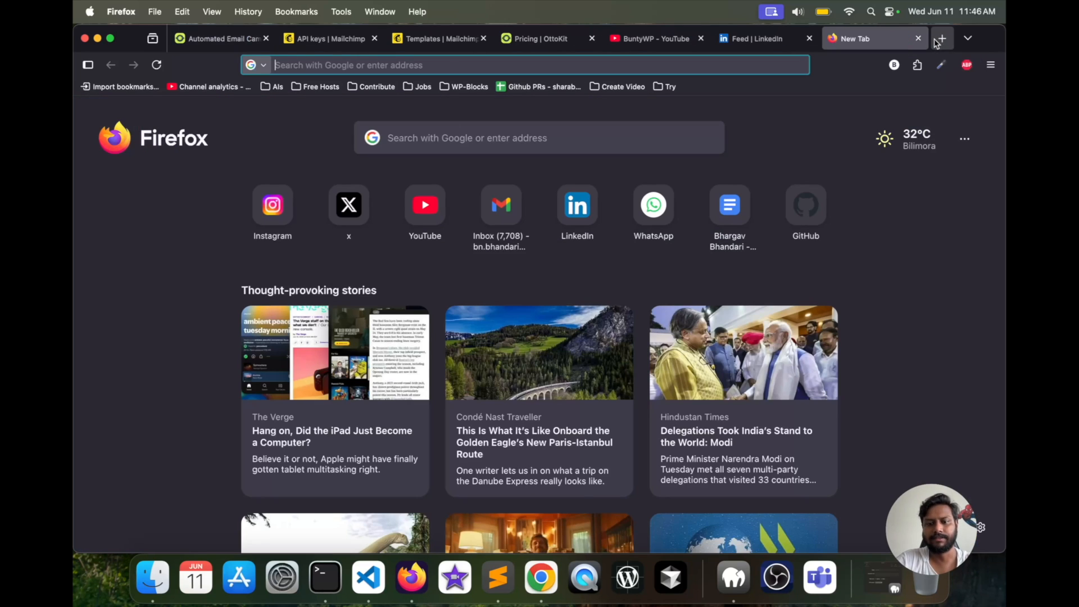
{"action": "type", "text": "bhargavb.com"}
{"action": "key", "text": "Return"}
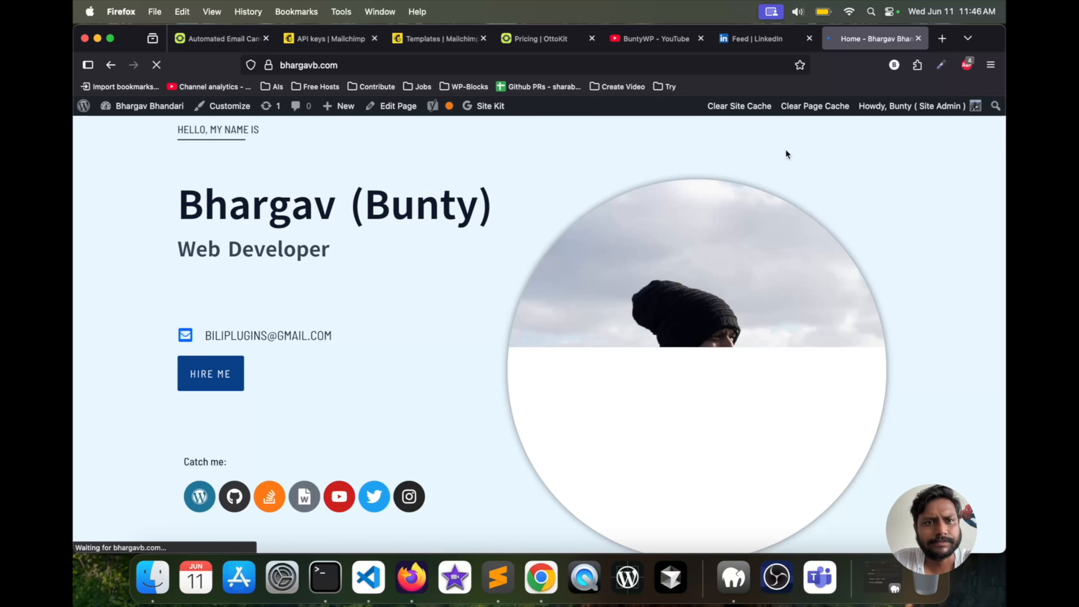
- Create a new post on the WordPress site with the title "Test OtooKit"
{"action": "mouse_move", "coordinate": [136, 137]}
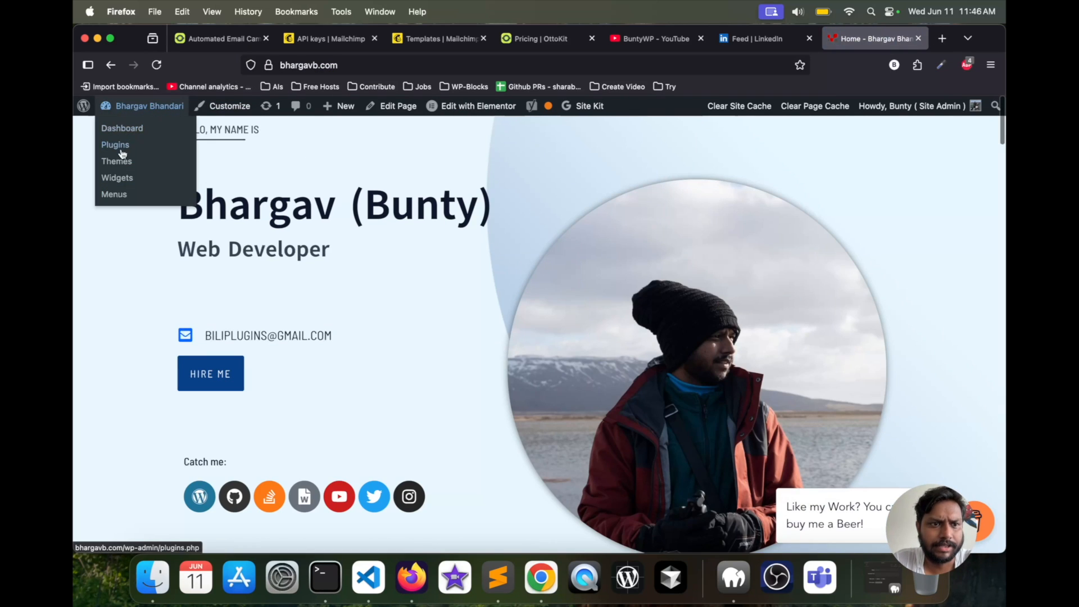
{"action": "mouse_move", "coordinate": [348, 109]}
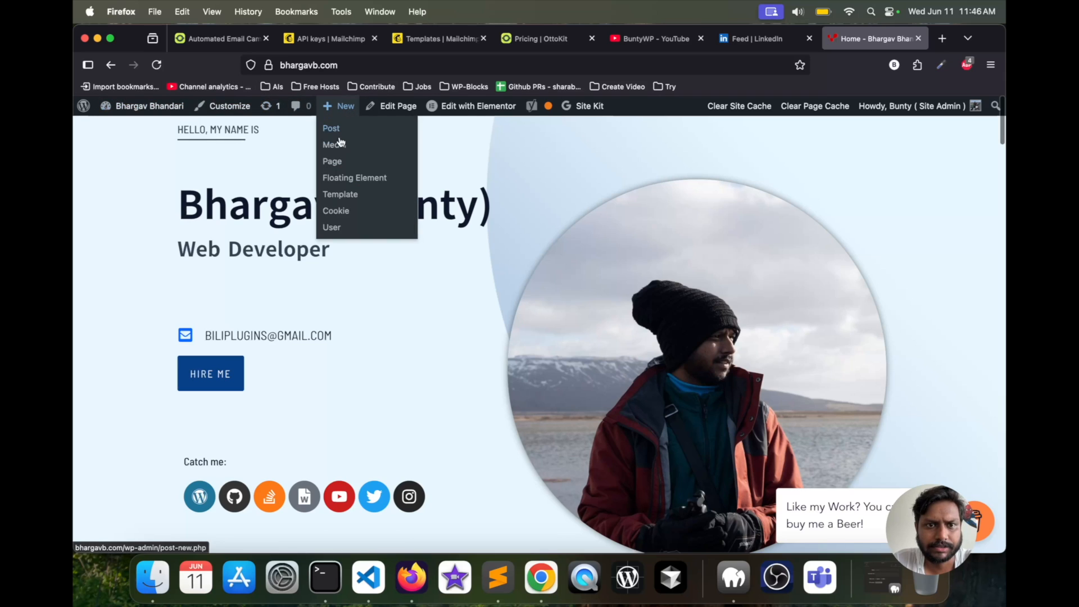
{"action": "left_click", "coordinate": [332, 129]}
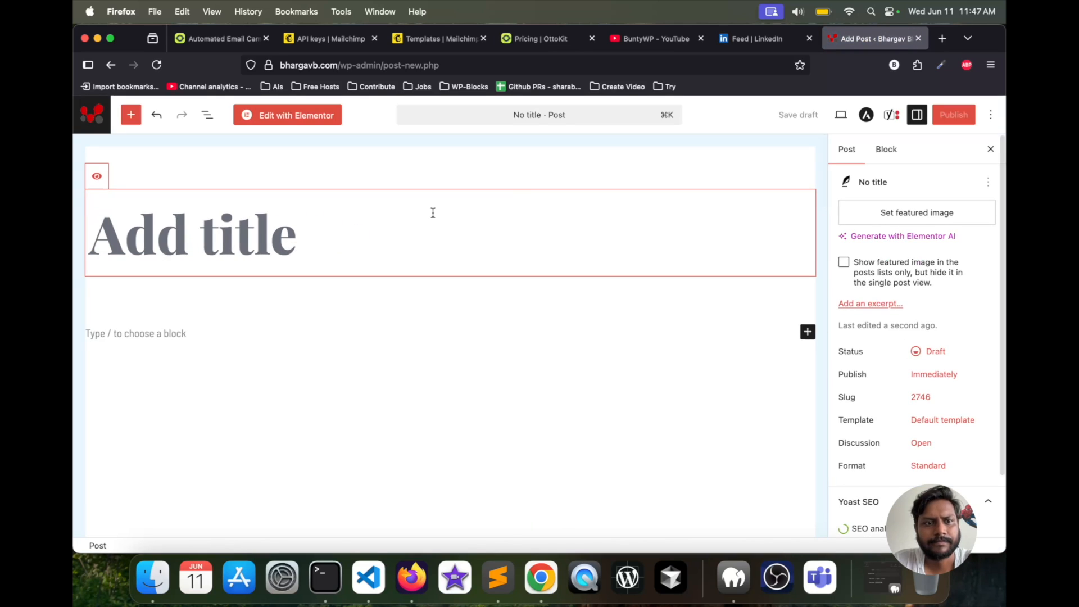
{"action": "type", "text": "Test"}
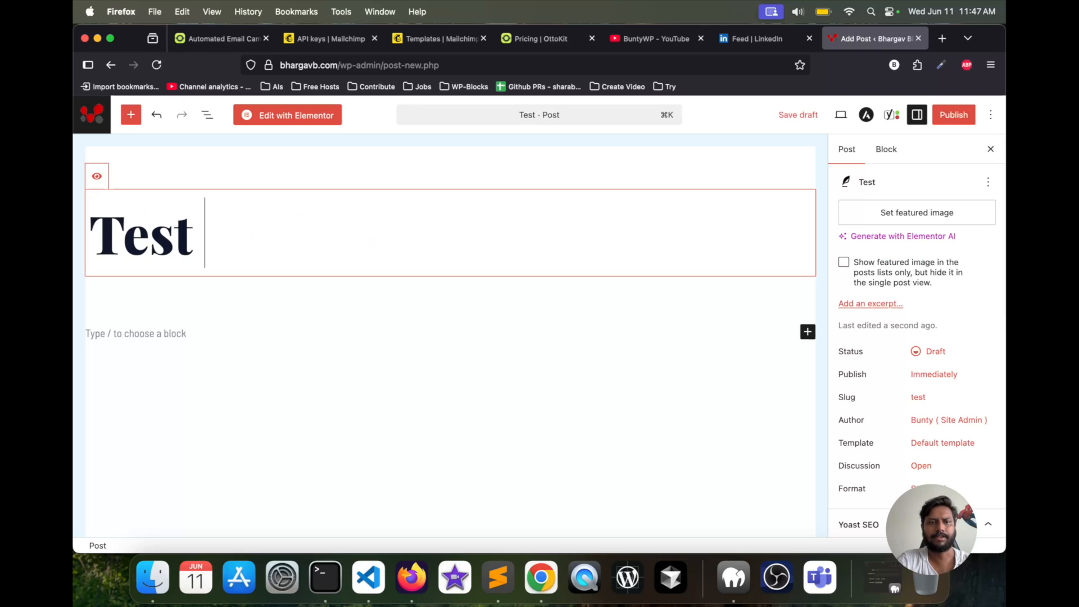
{"action": "type", "text": " Otoo"}
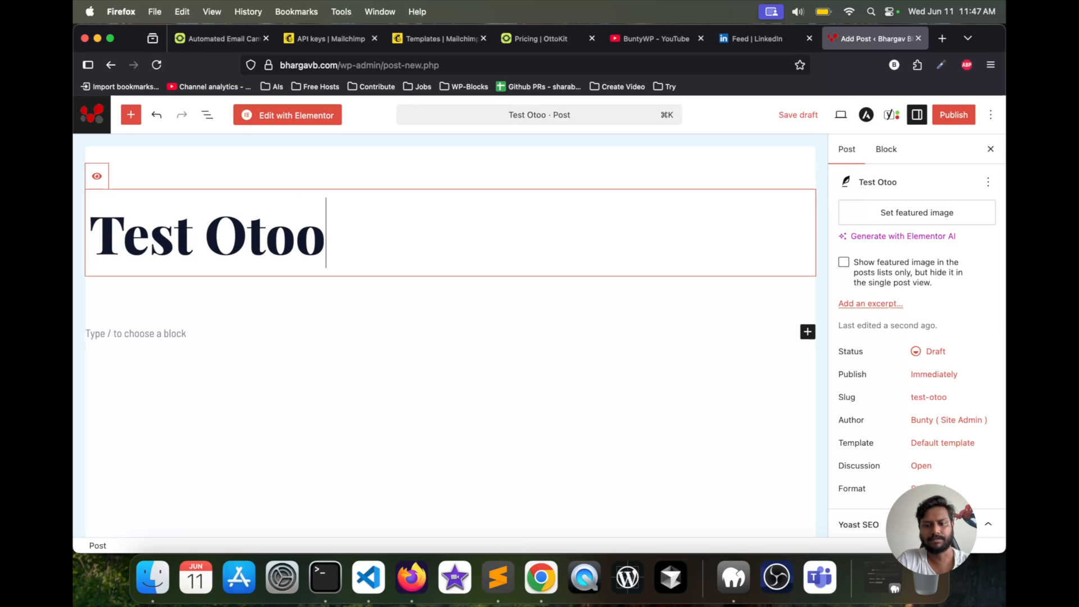
{"action": "type", "text": "Kit"}
- Write "This is testing. it should go to linkedIn" as the post's body paragraph and publish the post
{"action": "left_click", "coordinate": [261, 328]}
{"action": "type", "text": "This "}
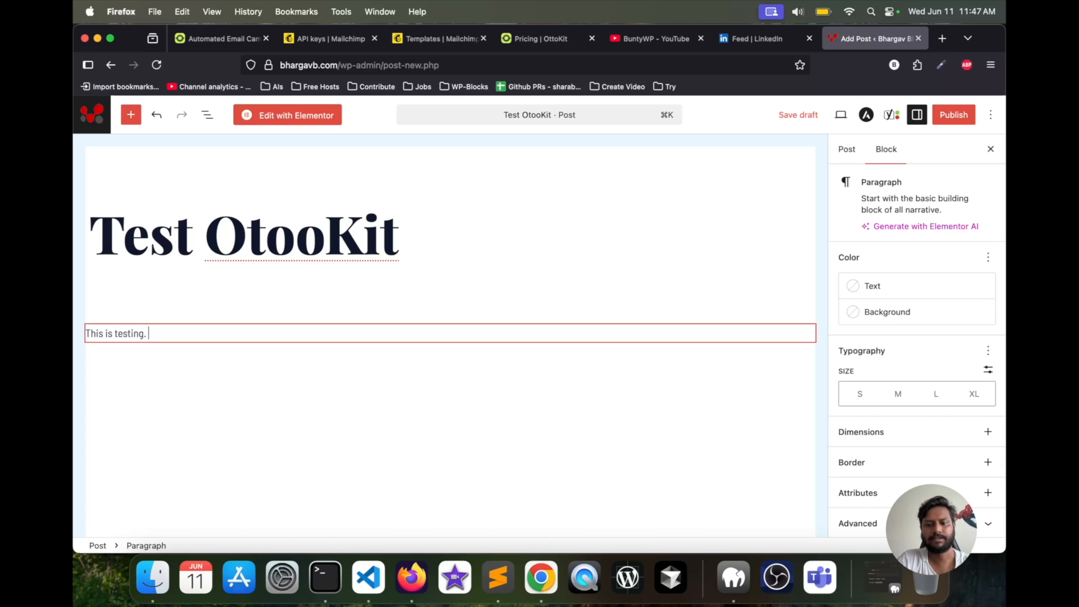
{"action": "type", "text": "houdl"}
{"action": "key", "text": "BackSpace"}
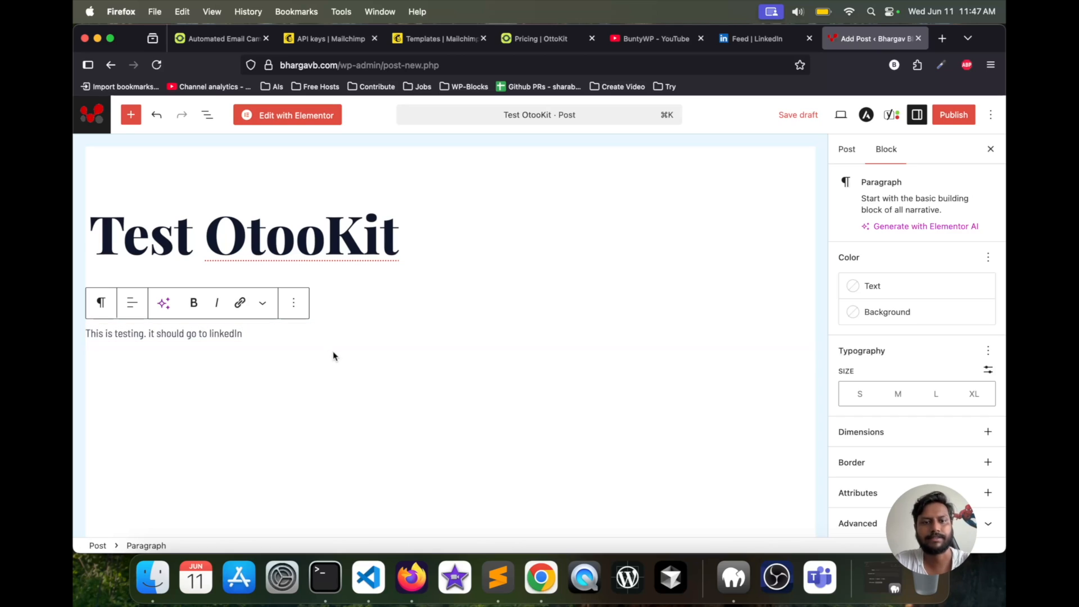
{"action": "left_click", "coordinate": [959, 116]}
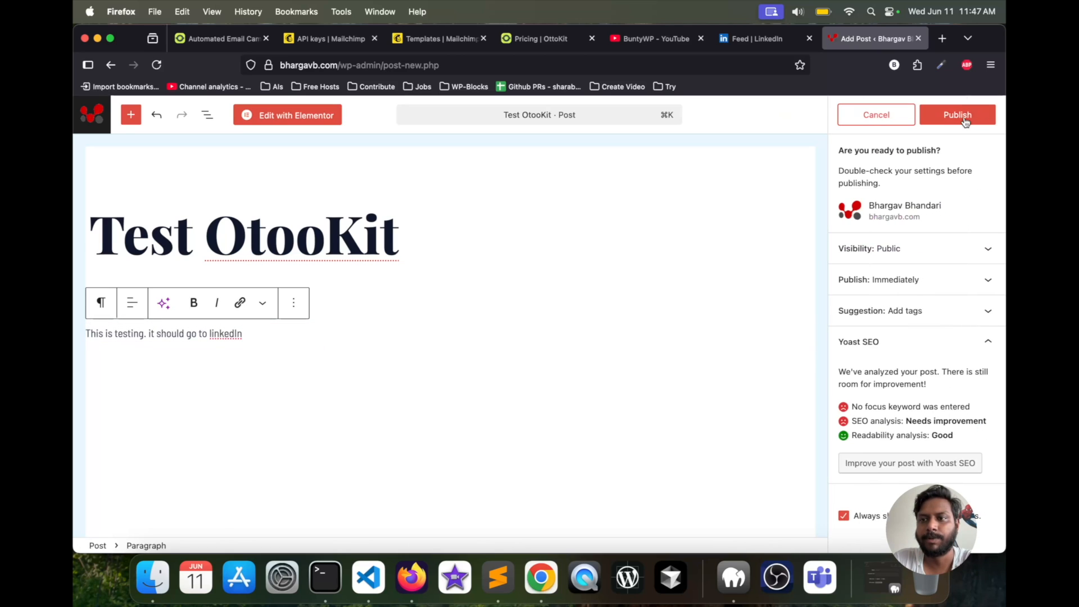
{"action": "left_click", "coordinate": [962, 118]}
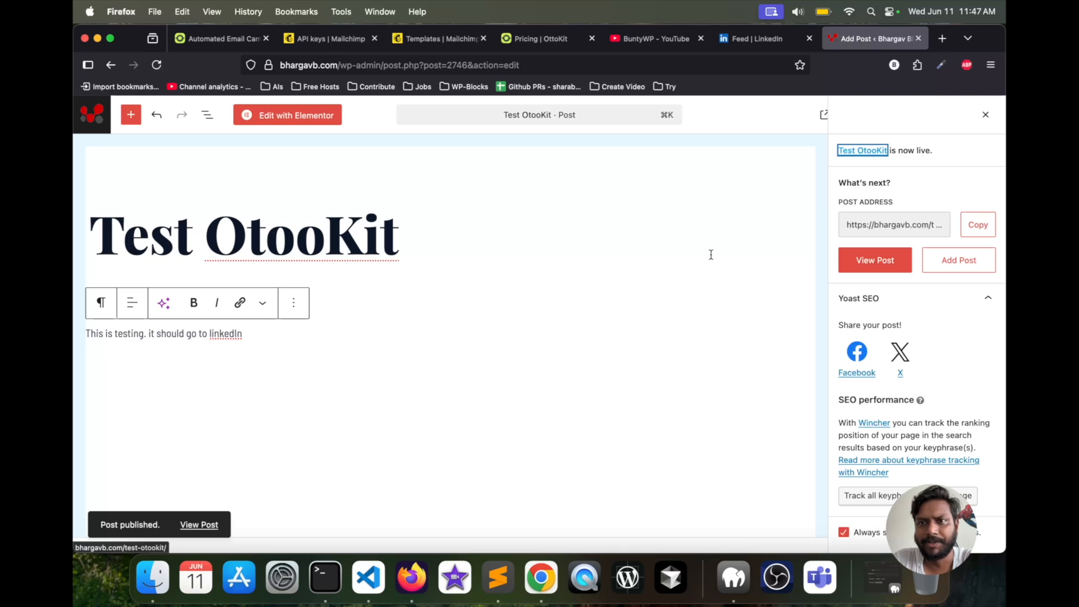
- Switch to LinkedIn, refresh the feed and open the shared Test OtooKit post from the notifications
{"action": "left_click", "coordinate": [740, 42]}
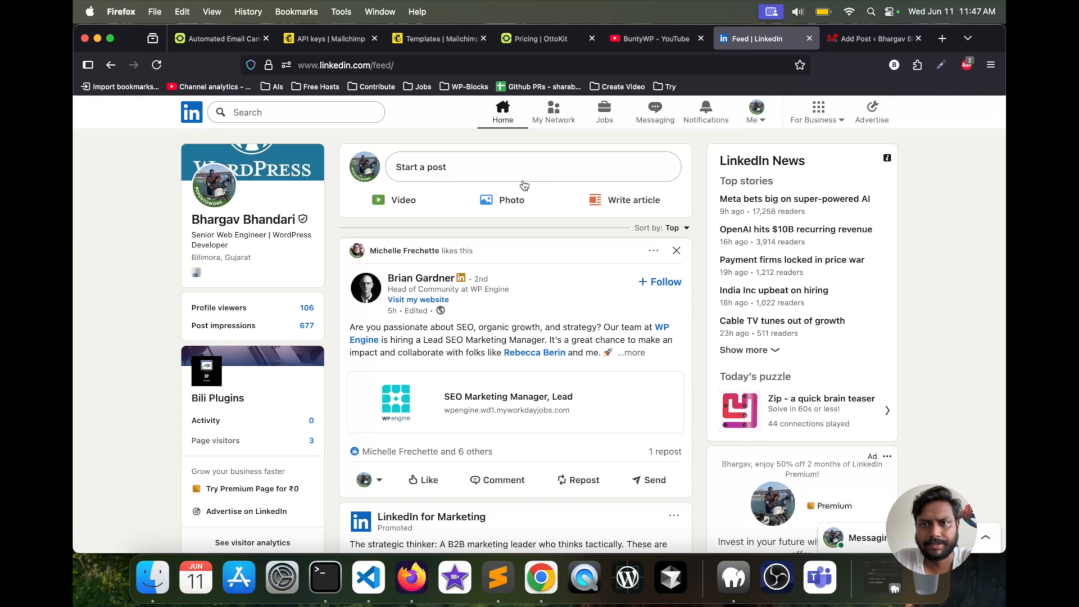
{"action": "left_click", "coordinate": [502, 123]}
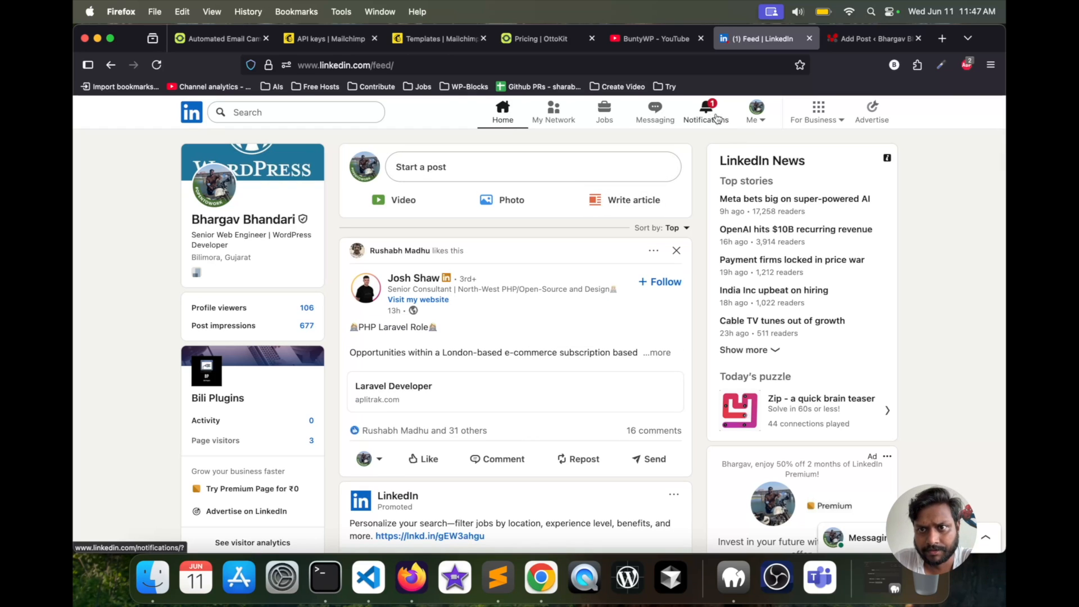
{"action": "left_click", "coordinate": [764, 115]}
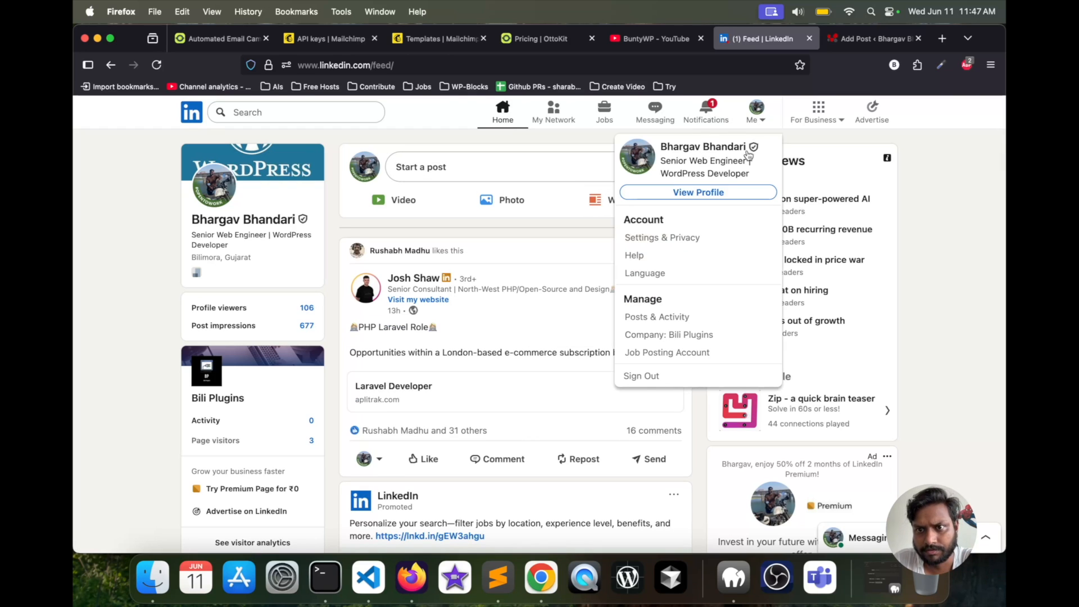
{"action": "left_click", "coordinate": [717, 120]}
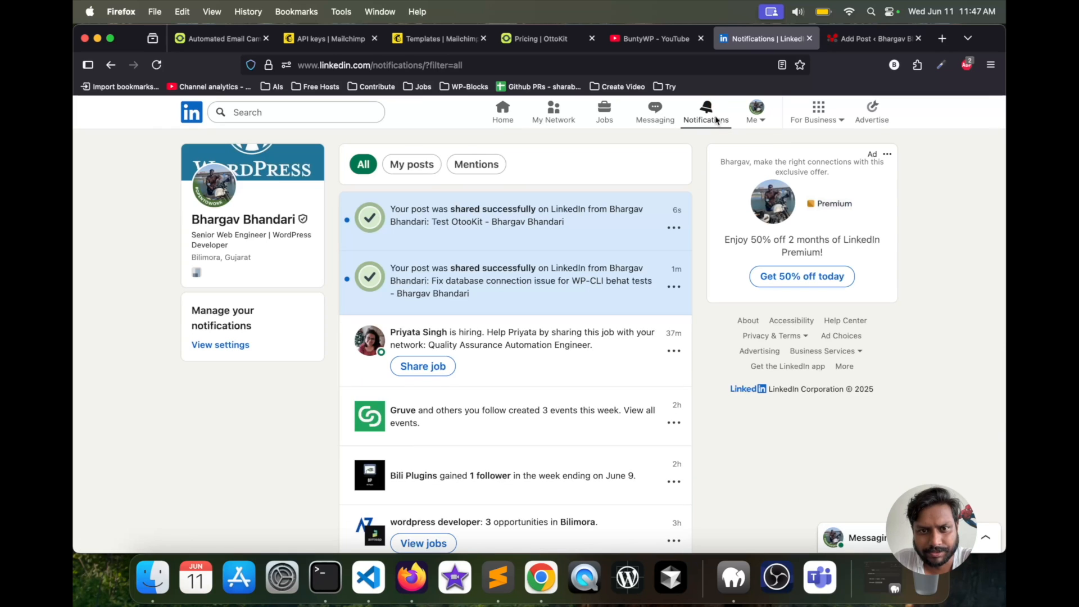
{"action": "left_click", "coordinate": [584, 225]}
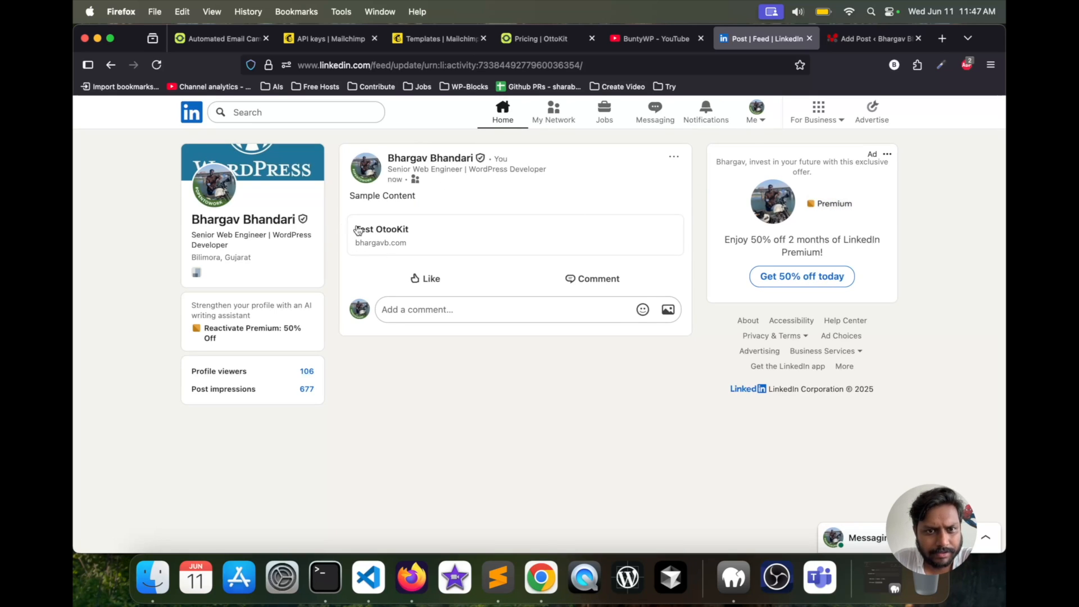
- Open the article linked in the LinkedIn post and compare its body text with the LinkedIn post's text
{"action": "left_click", "coordinate": [389, 228]}
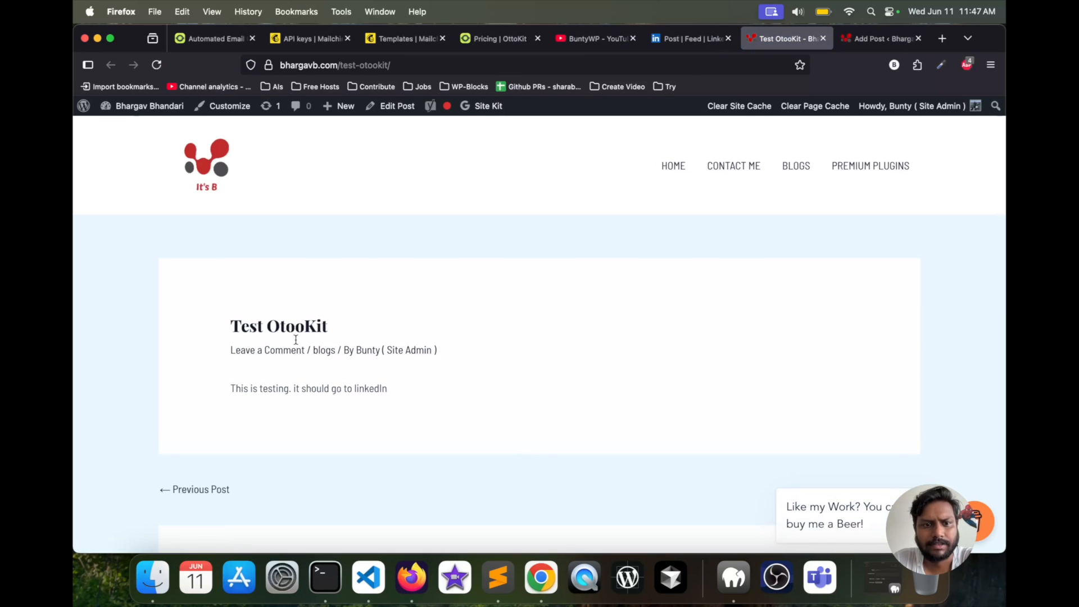
{"action": "left_click_drag", "start_coordinate": [234, 388], "coordinate": [455, 400]}
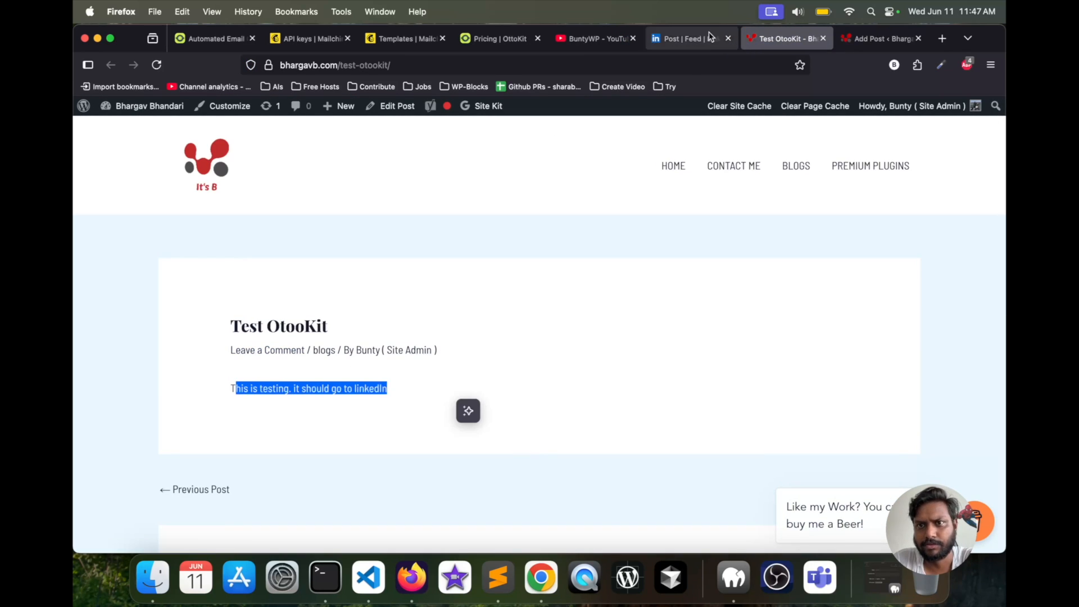
{"action": "left_click", "coordinate": [703, 39]}
{"action": "left_click_drag", "start_coordinate": [354, 197], "coordinate": [441, 216]}
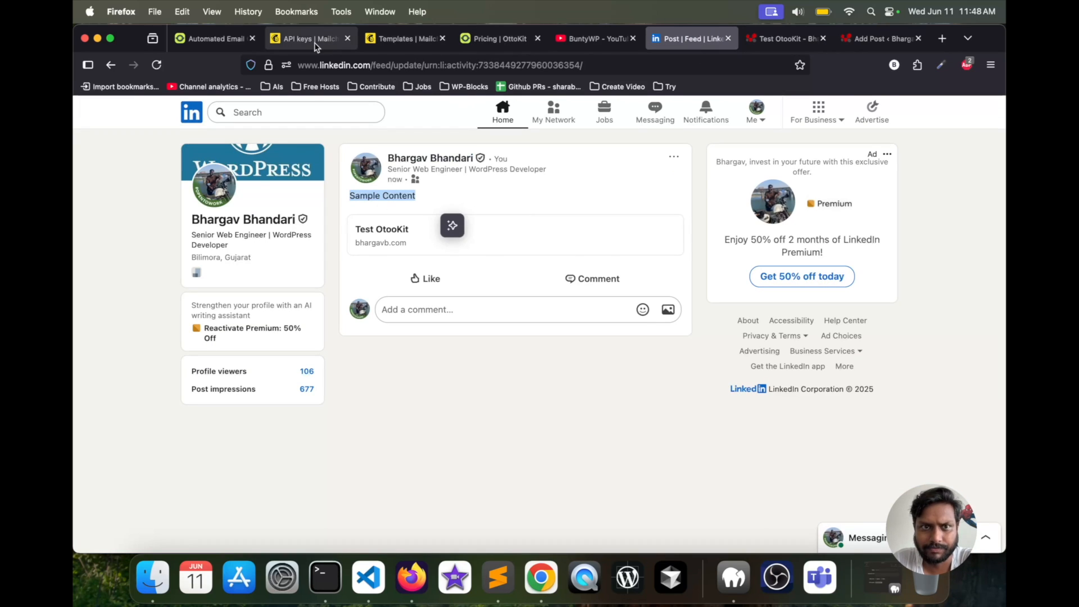
{"action": "left_click", "coordinate": [489, 192]}
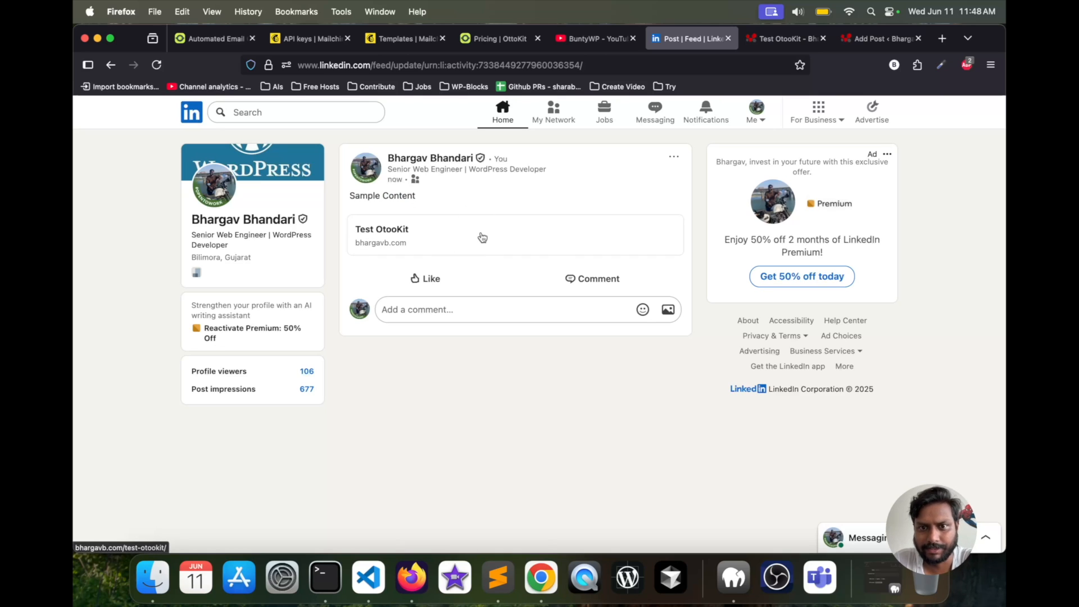
- Return to the WordPress editor, set the Test OtooKit post's status to Draft and save it
{"action": "left_click", "coordinate": [589, 34]}
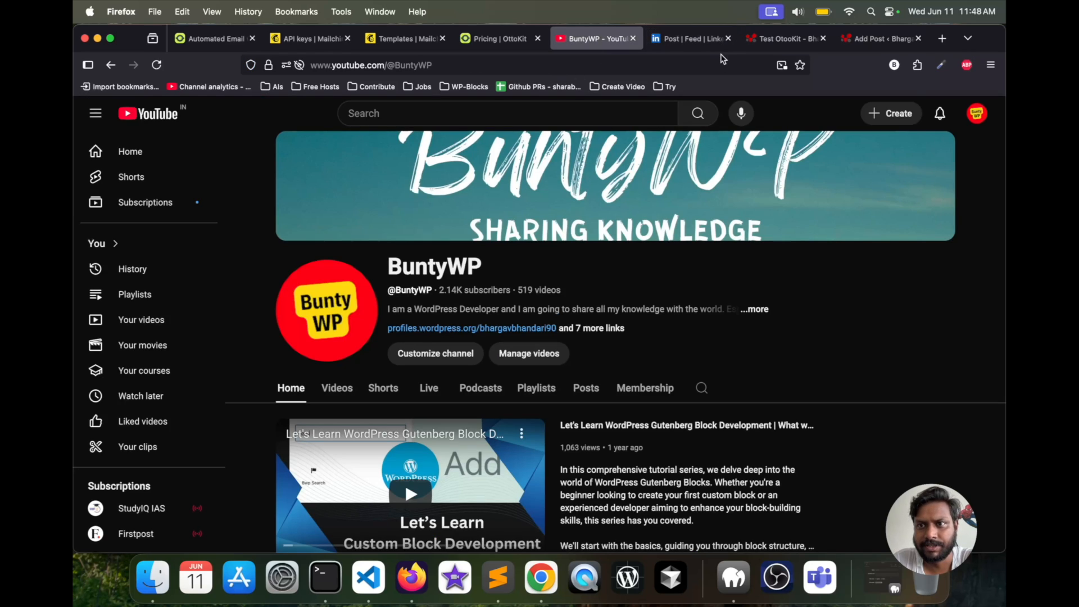
{"action": "left_click", "coordinate": [878, 38]}
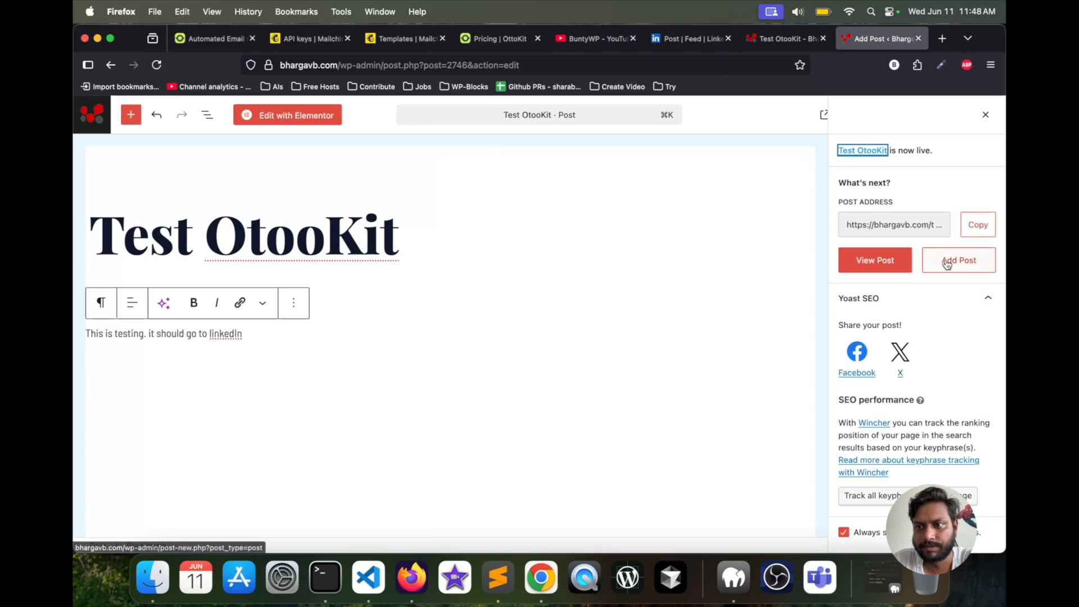
{"action": "left_click", "coordinate": [986, 115]}
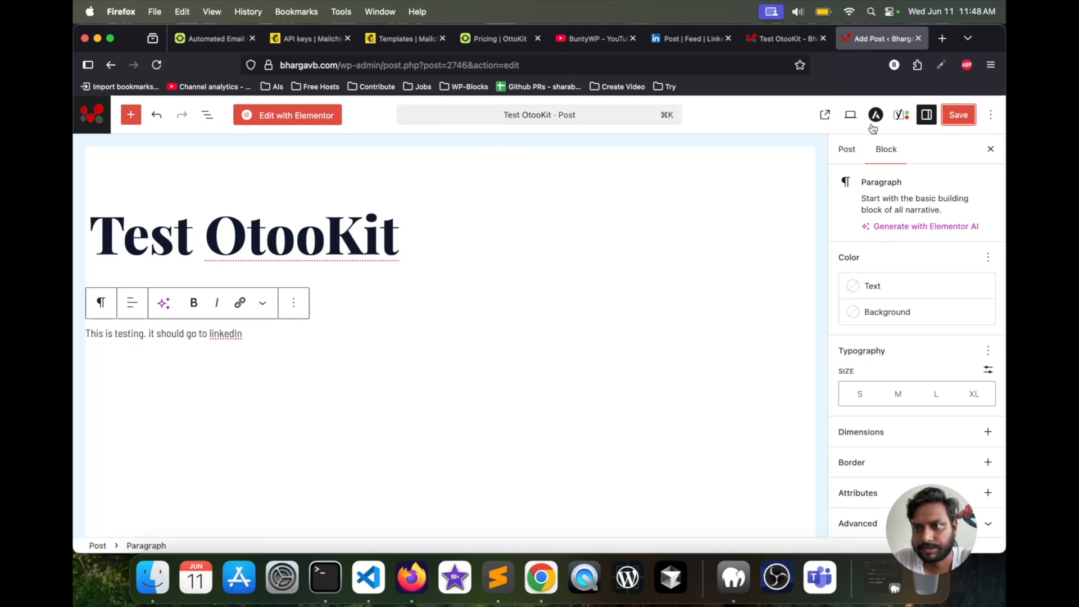
{"action": "left_click", "coordinate": [987, 150]}
{"action": "left_click", "coordinate": [928, 115]}
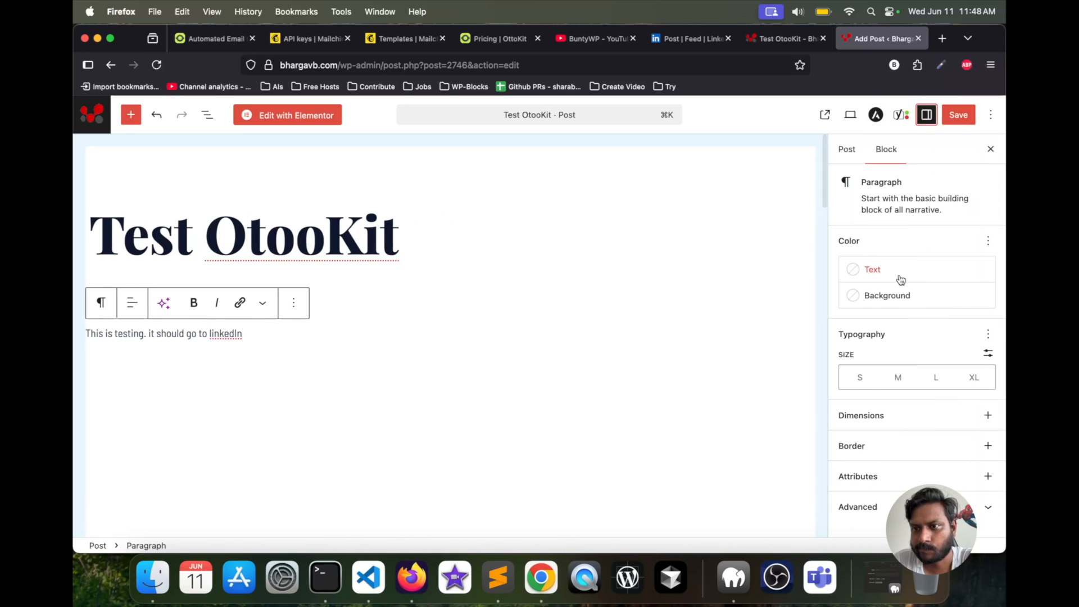
{"action": "left_click", "coordinate": [849, 157]}
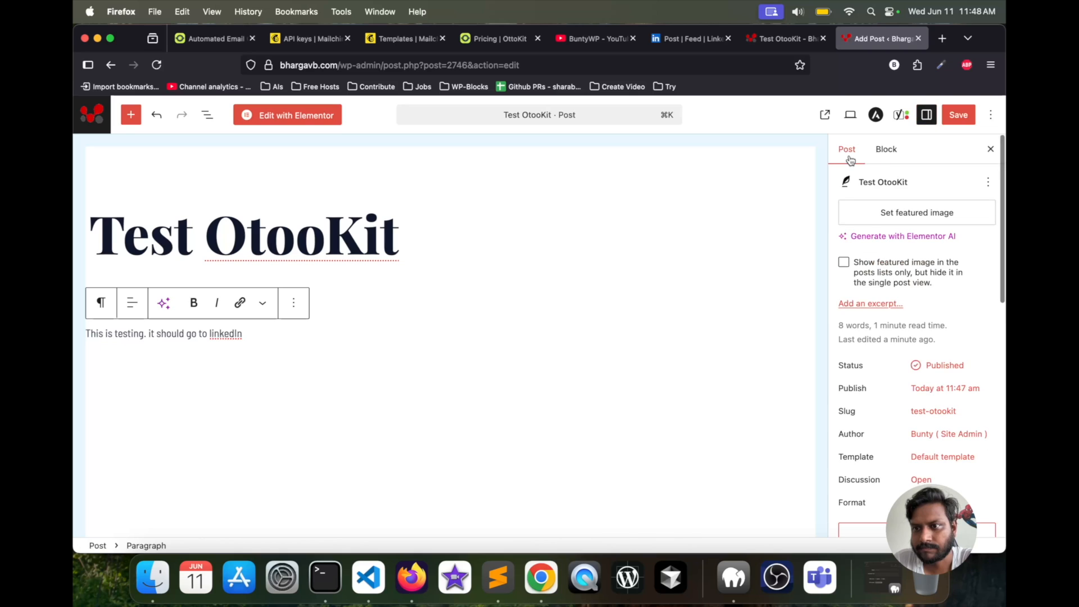
{"action": "scroll", "coordinate": [880, 323], "scroll_direction": "down", "scroll_amount": 3}
{"action": "left_click", "coordinate": [935, 297]}
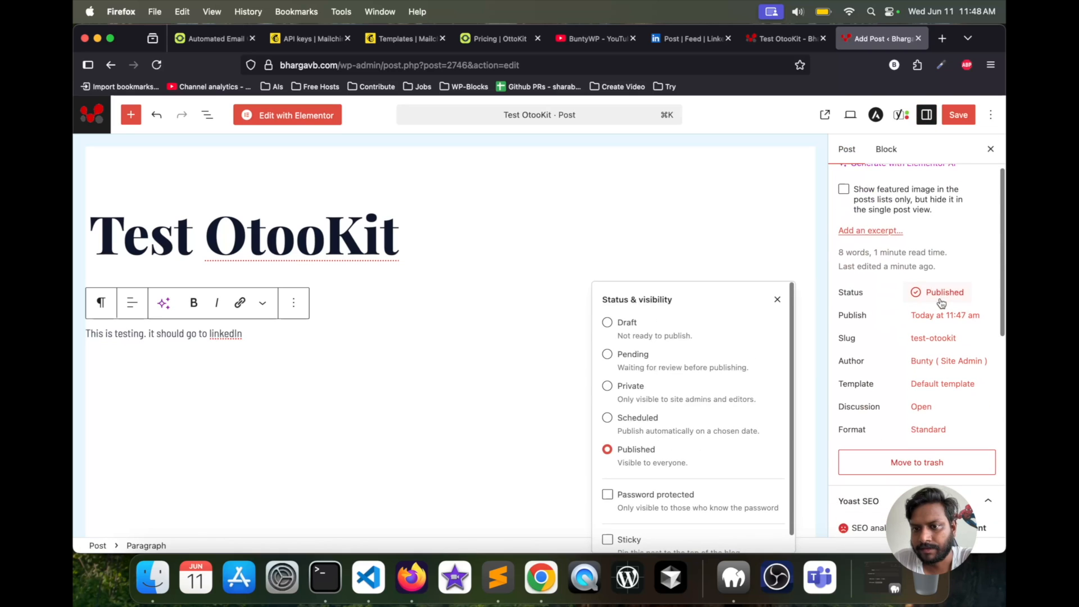
{"action": "left_click", "coordinate": [651, 326]}
{"action": "scroll", "coordinate": [651, 325], "scroll_direction": "down", "scroll_amount": 1}
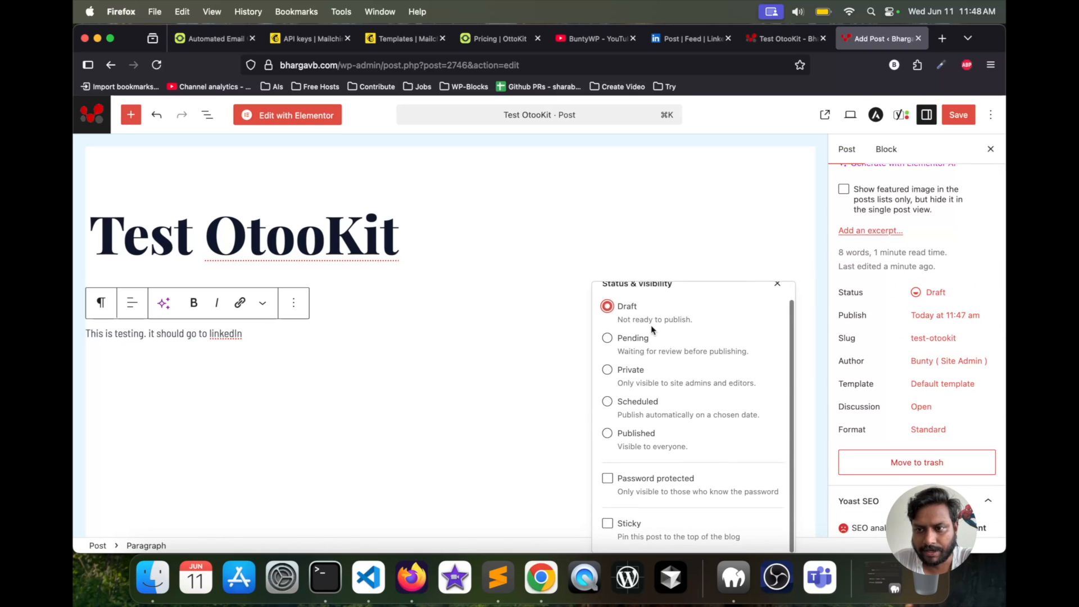
{"action": "left_click", "coordinate": [958, 115]}
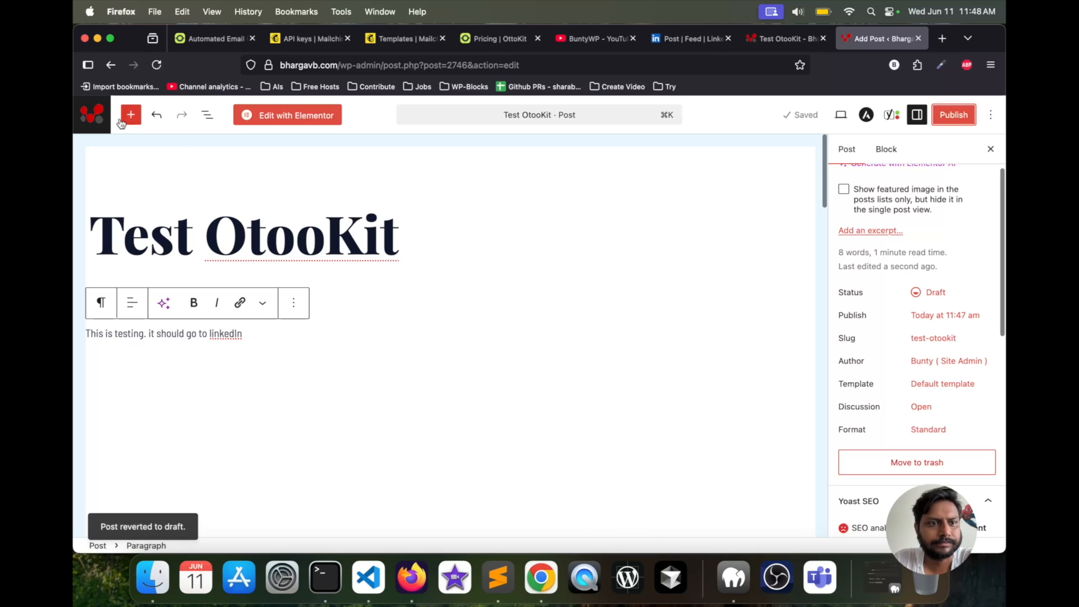
- Go to the list of all posts and move the Test OtooKit draft to the trash
{"action": "left_click", "coordinate": [91, 114]}
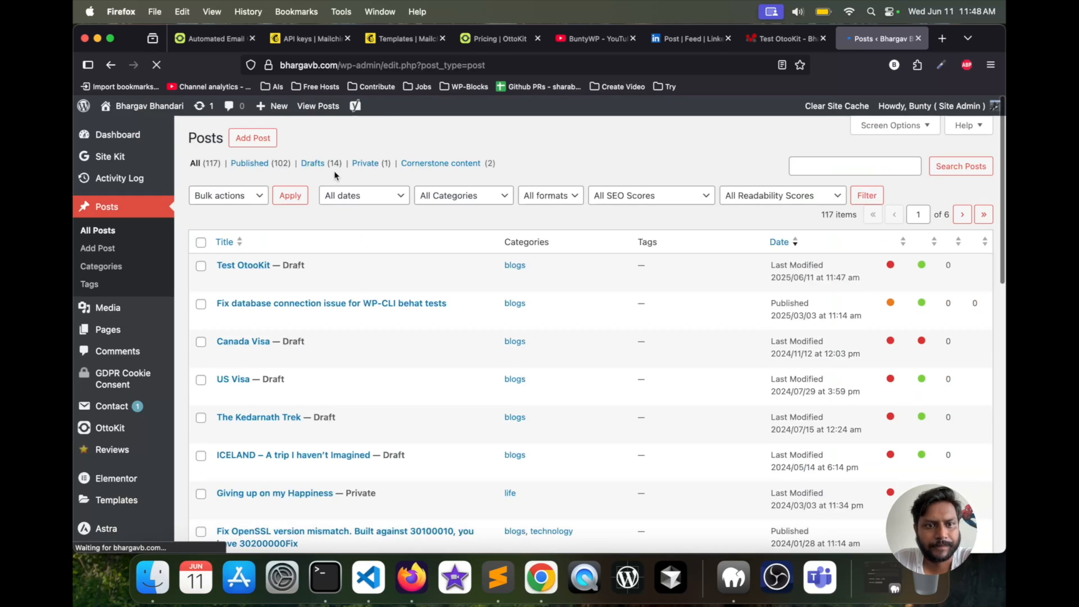
{"action": "left_click", "coordinate": [294, 279]}
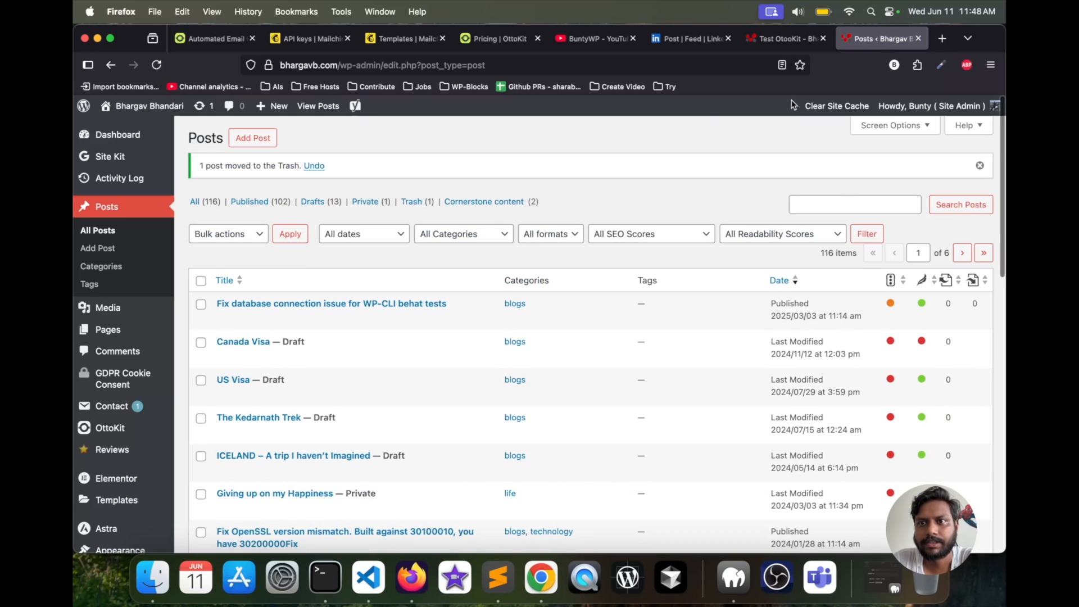
- Switch back to OttoKit to review the workflow's trigger and action, and bring up the OttoKit pricing plans
{"action": "left_click", "coordinate": [776, 39]}
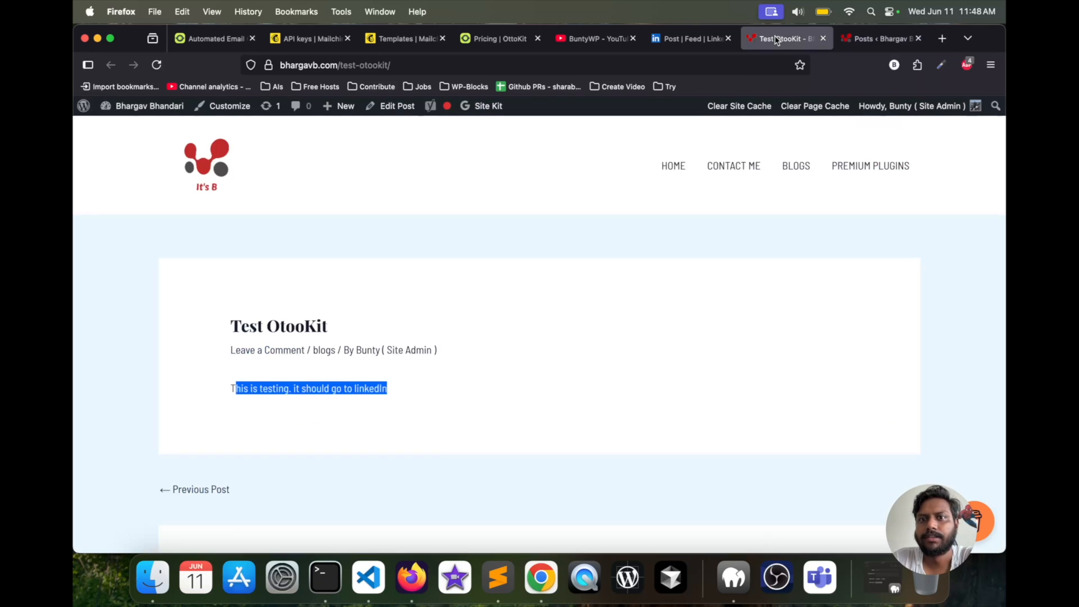
{"action": "left_click", "coordinate": [390, 39]}
{"action": "left_click", "coordinate": [312, 39]}
{"action": "left_click", "coordinate": [228, 39]}
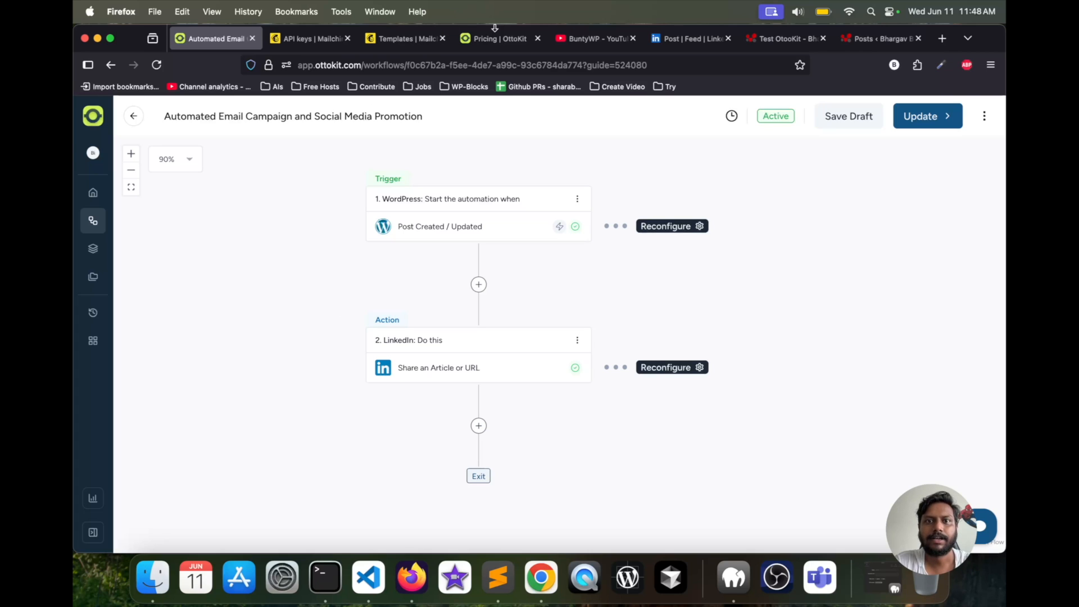
{"action": "left_click", "coordinate": [495, 38]}
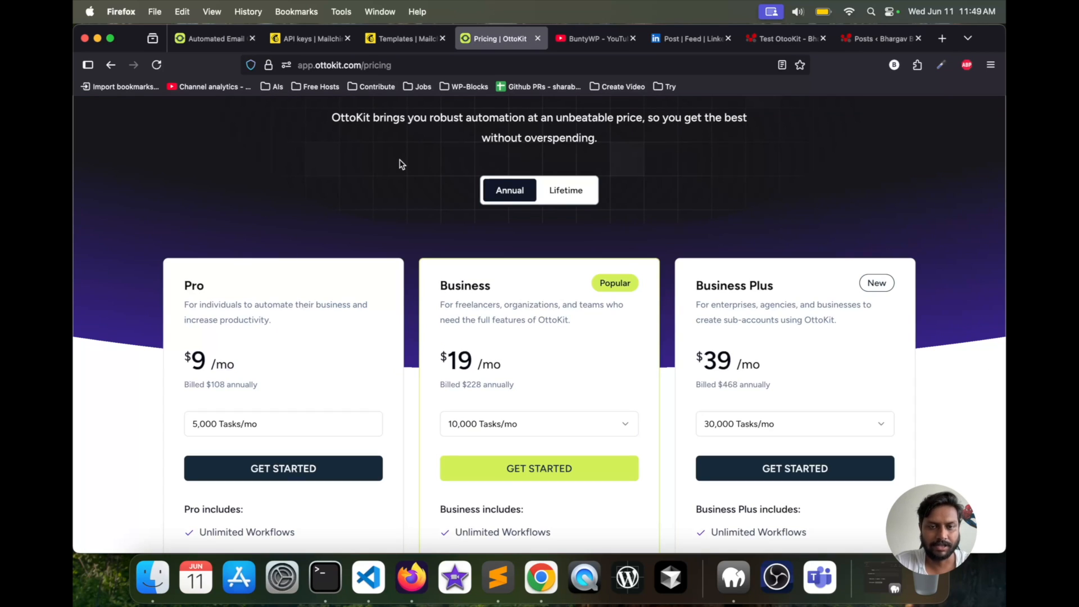